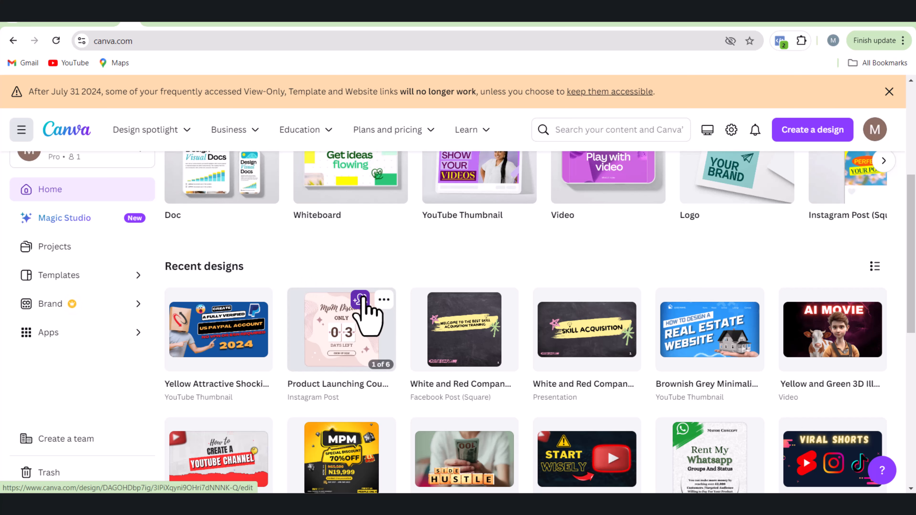
Look through the suggested design types and all recent designs on the home page.
{"action": "scroll", "coordinate": [401, 332], "scroll_direction": "down", "scroll_amount": 3}
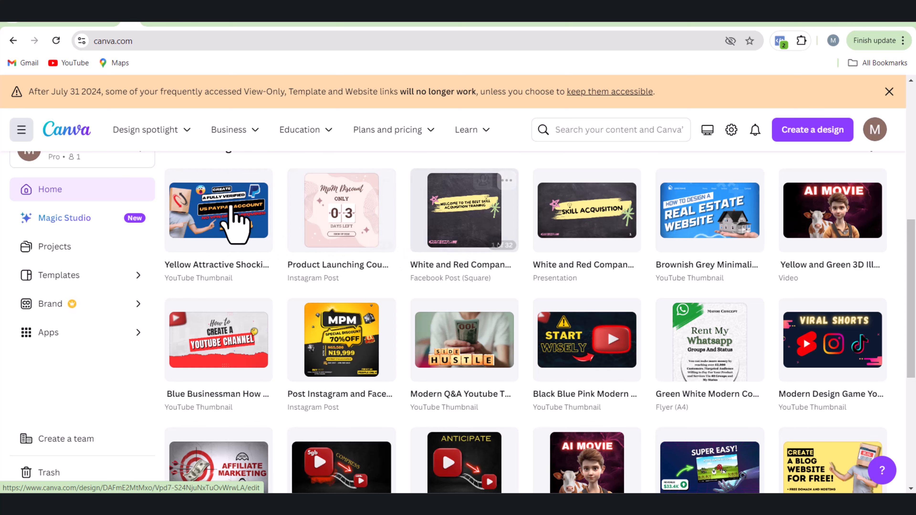
{"action": "scroll", "coordinate": [702, 358], "scroll_direction": "down", "scroll_amount": 2}
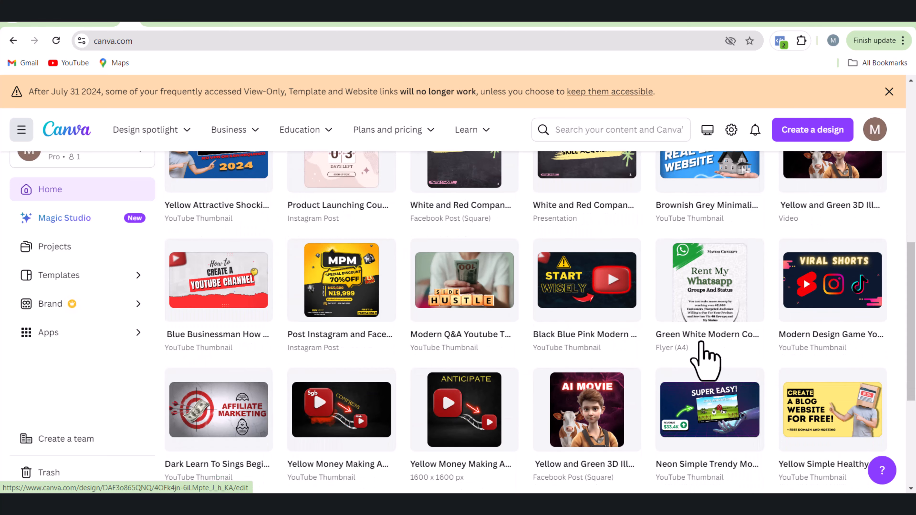
{"action": "scroll", "coordinate": [505, 325], "scroll_direction": "down", "scroll_amount": 2}
{"action": "scroll", "coordinate": [229, 439], "scroll_direction": "down", "scroll_amount": 1}
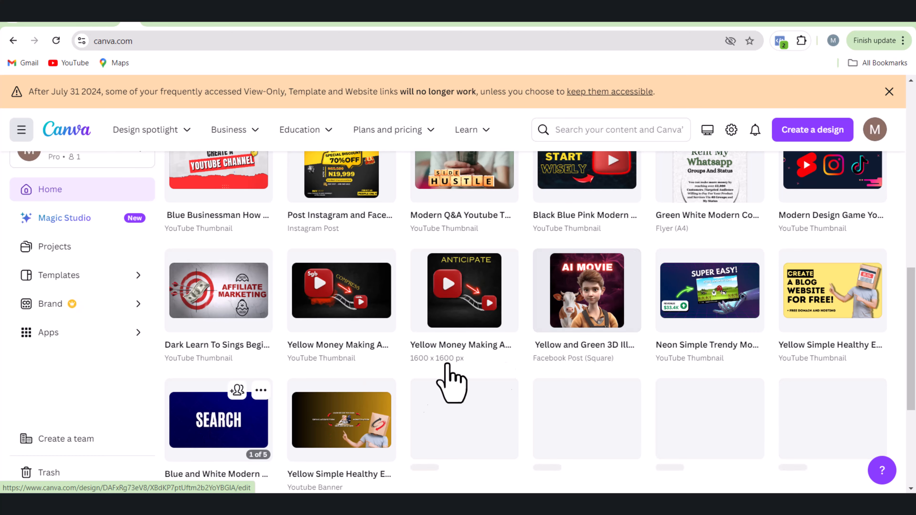
{"action": "scroll", "coordinate": [523, 364], "scroll_direction": "down", "scroll_amount": 1}
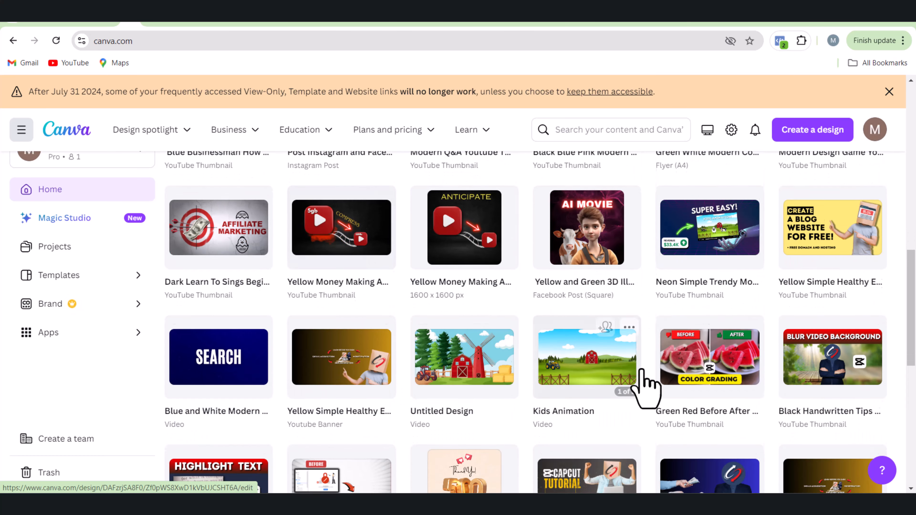
{"action": "scroll", "coordinate": [644, 385], "scroll_direction": "down", "scroll_amount": 1}
{"action": "scroll", "coordinate": [487, 358], "scroll_direction": "down", "scroll_amount": 4}
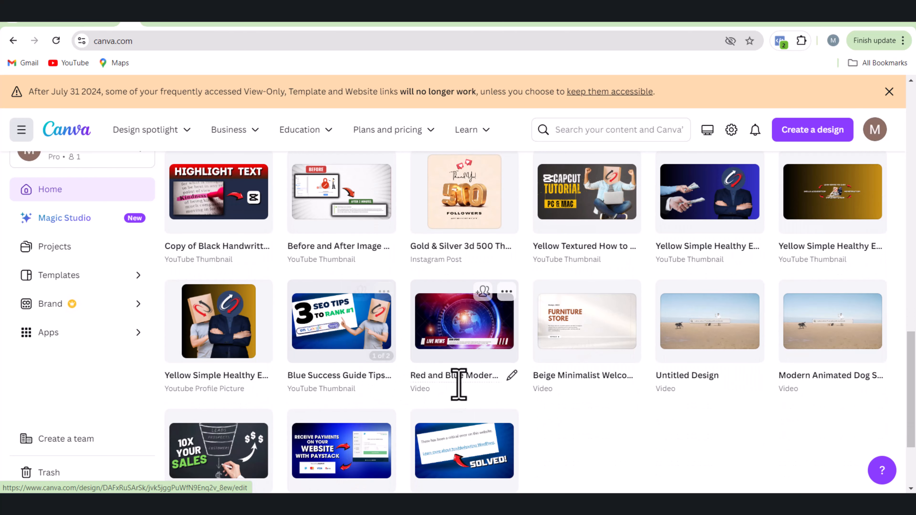
{"action": "scroll", "coordinate": [409, 383], "scroll_direction": "up", "scroll_amount": 7}
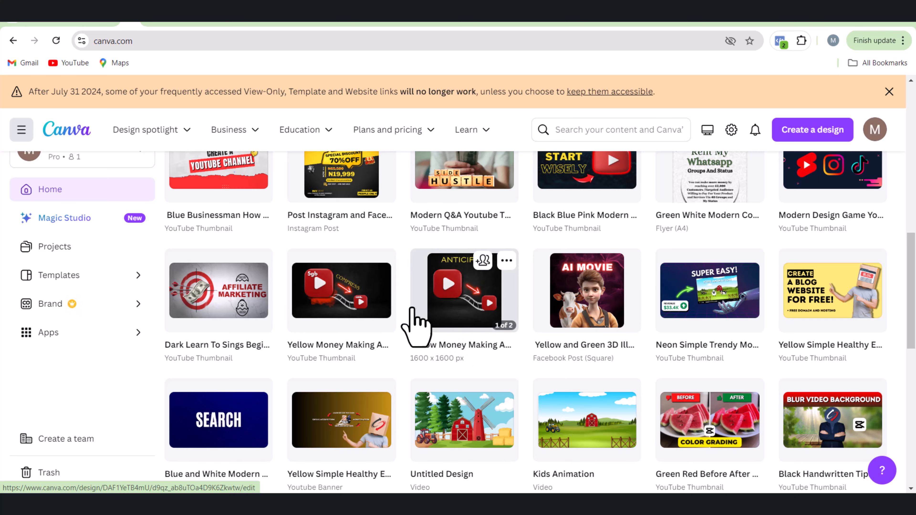
{"action": "scroll", "coordinate": [426, 320], "scroll_direction": "up", "scroll_amount": 2}
{"action": "scroll", "coordinate": [533, 307], "scroll_direction": "up", "scroll_amount": 3}
{"action": "scroll", "coordinate": [508, 296], "scroll_direction": "up", "scroll_amount": 5}
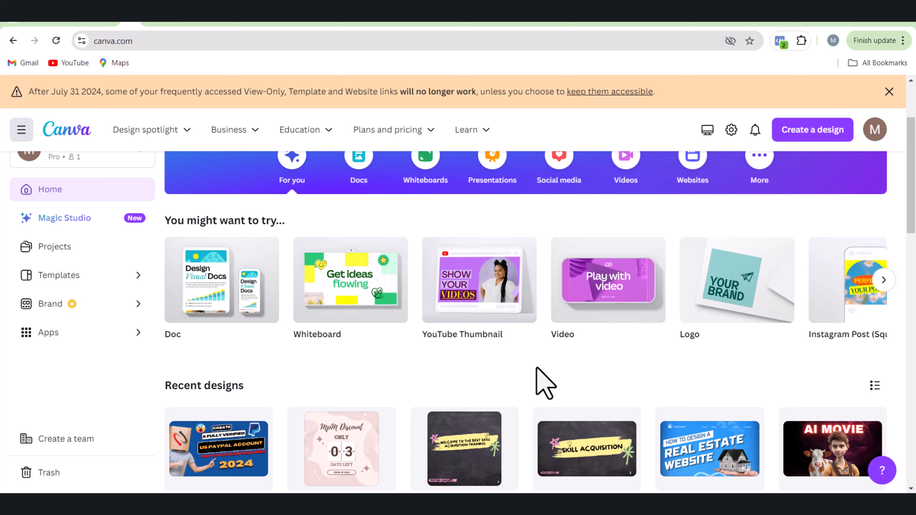
{"action": "scroll", "coordinate": [427, 388], "scroll_direction": "down", "scroll_amount": 5}
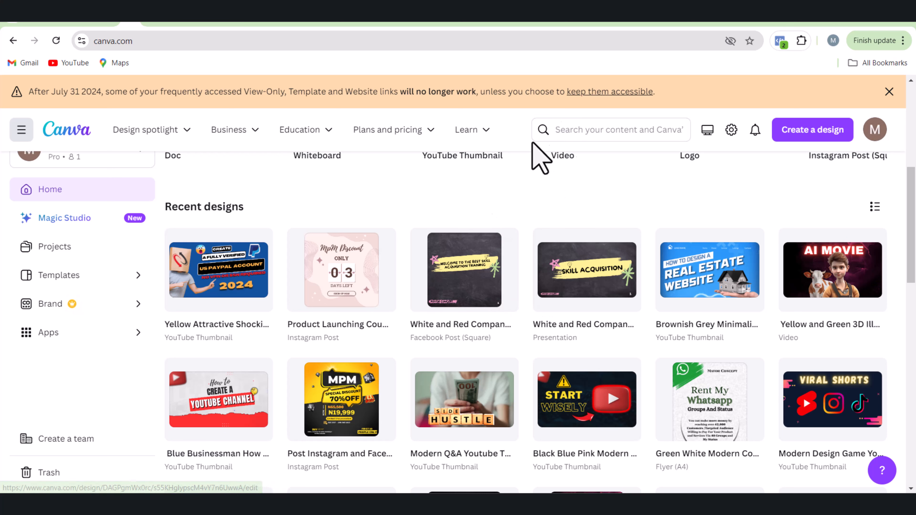
Search the site's content and templates for "flyer".
{"action": "left_click", "coordinate": [575, 130]}
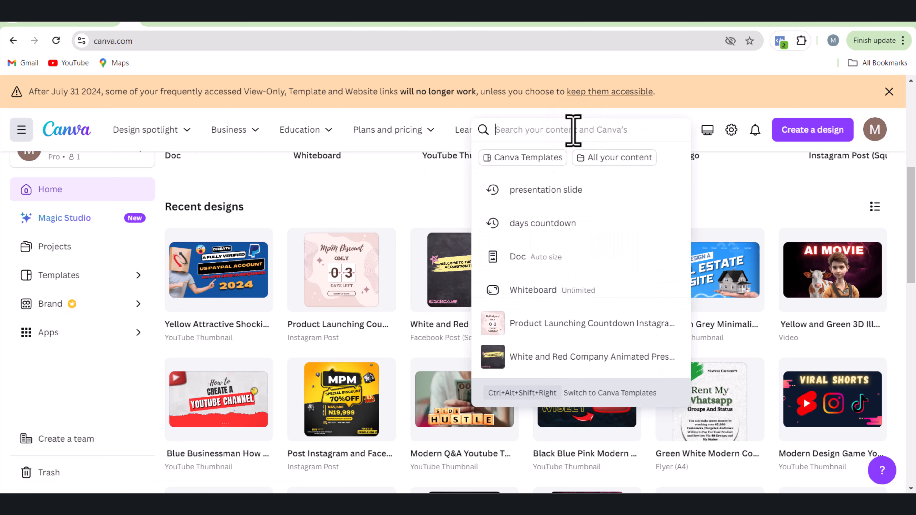
{"action": "type", "text": "flyer"}
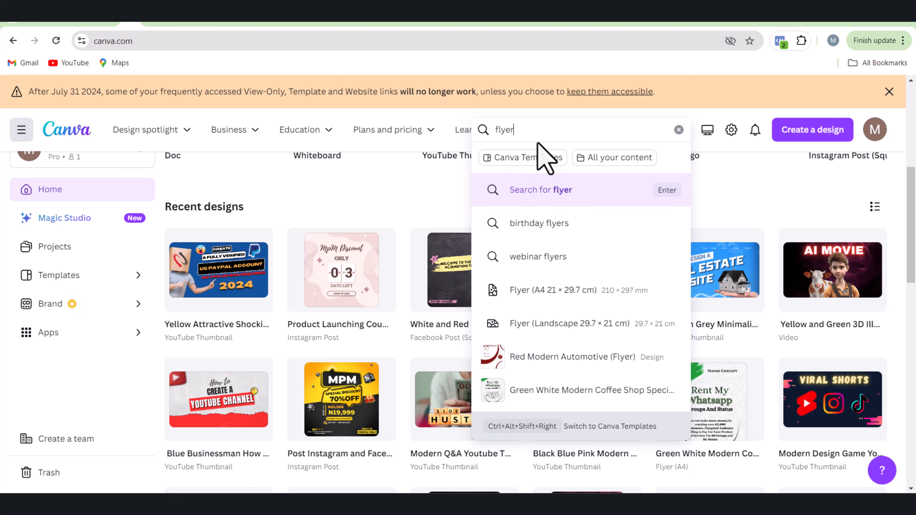
{"action": "key", "text": "Return"}
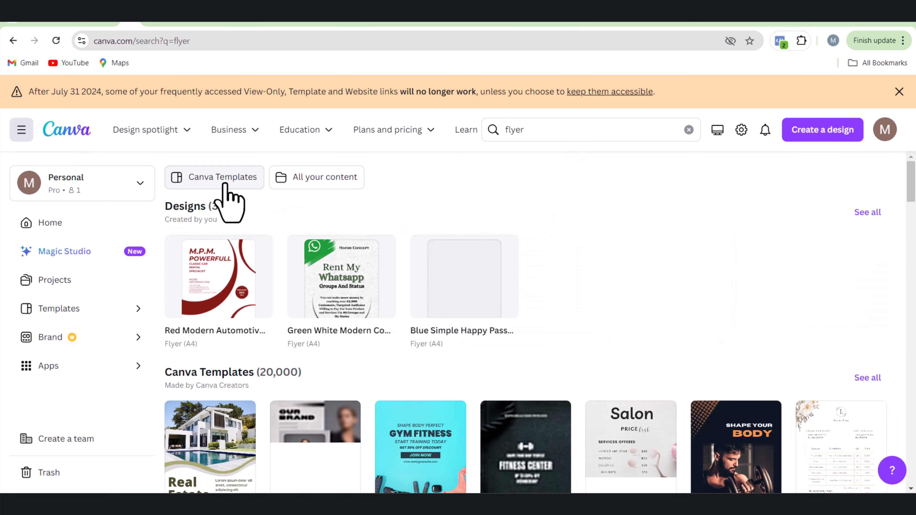
Browse the flyer templates in the search results to find a suitable promotional design.
{"action": "scroll", "coordinate": [409, 327], "scroll_direction": "down", "scroll_amount": 3}
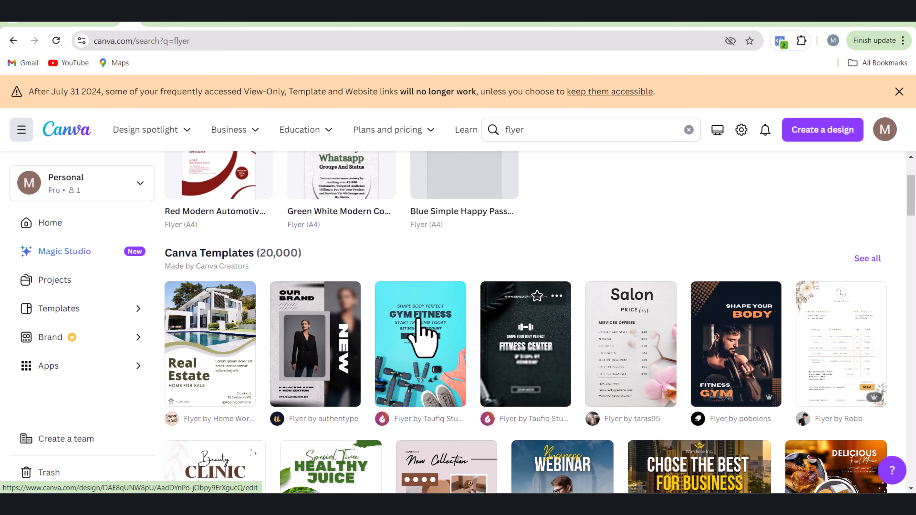
{"action": "scroll", "coordinate": [415, 321], "scroll_direction": "down", "scroll_amount": 5}
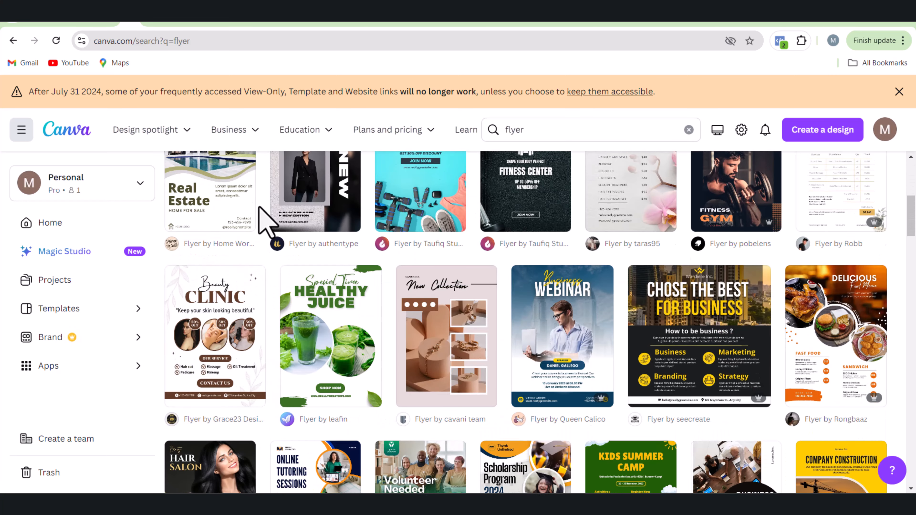
{"action": "scroll", "coordinate": [265, 220], "scroll_direction": "up", "scroll_amount": 3}
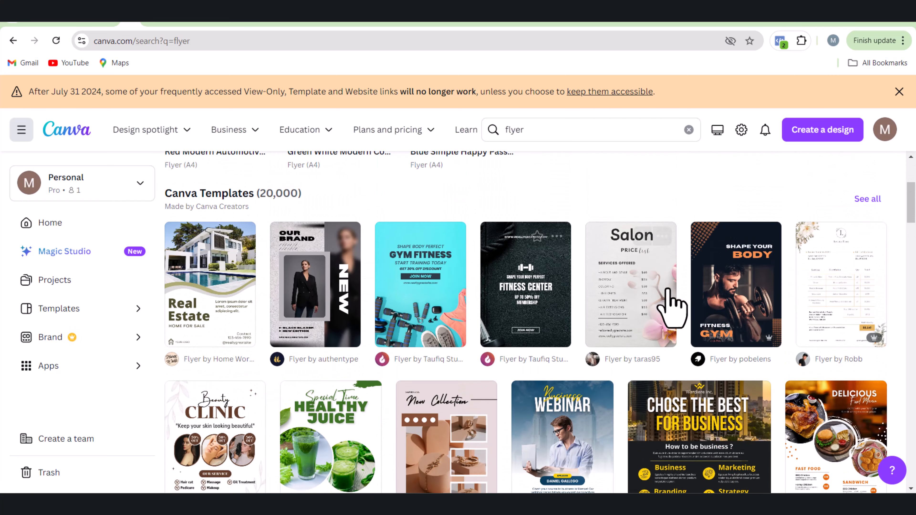
{"action": "scroll", "coordinate": [757, 317], "scroll_direction": "down", "scroll_amount": 2}
{"action": "scroll", "coordinate": [534, 395], "scroll_direction": "down", "scroll_amount": 3}
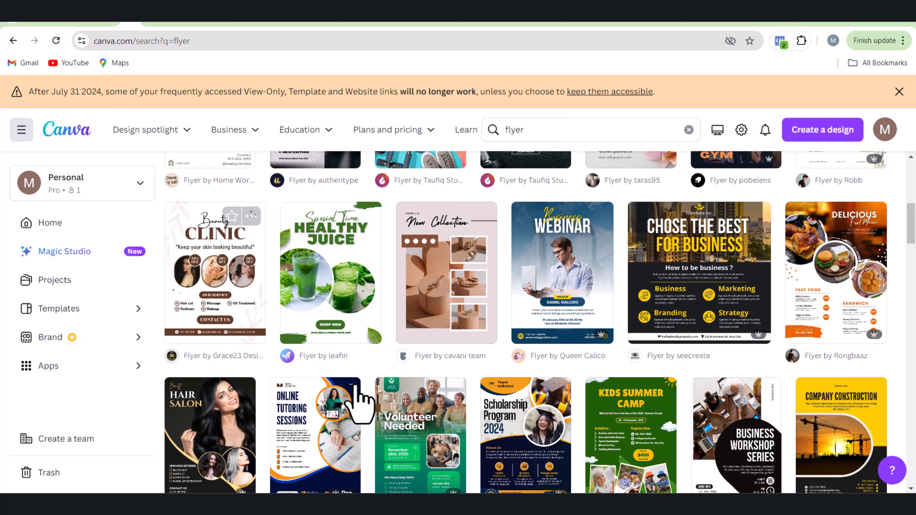
{"action": "scroll", "coordinate": [357, 399], "scroll_direction": "down", "scroll_amount": 3}
{"action": "scroll", "coordinate": [430, 387], "scroll_direction": "down", "scroll_amount": 1}
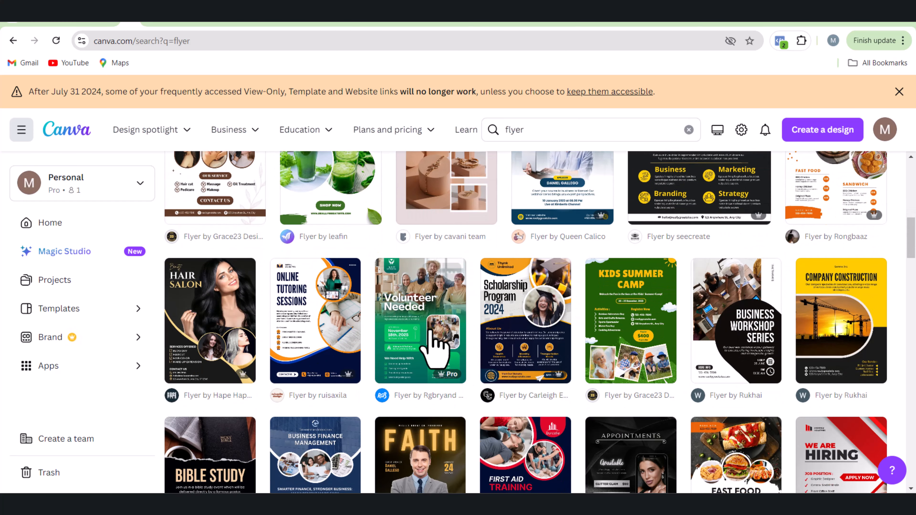
{"action": "scroll", "coordinate": [725, 355], "scroll_direction": "down", "scroll_amount": 1}
{"action": "scroll", "coordinate": [728, 375], "scroll_direction": "down", "scroll_amount": 2}
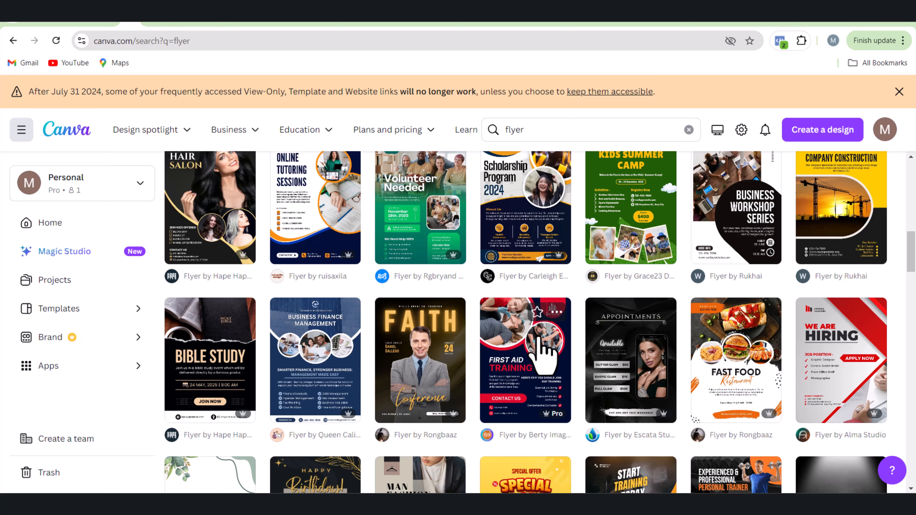
{"action": "scroll", "coordinate": [542, 355], "scroll_direction": "down", "scroll_amount": 4}
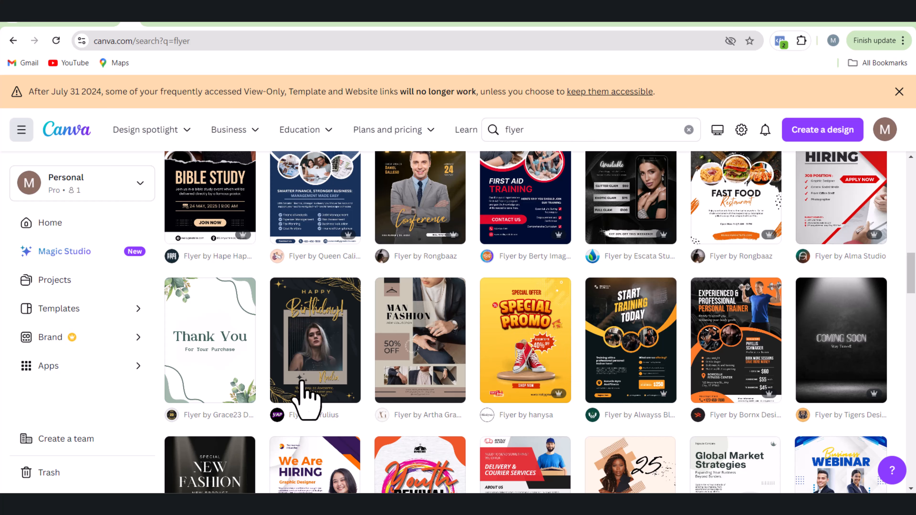
{"action": "scroll", "coordinate": [579, 372], "scroll_direction": "down", "scroll_amount": 3}
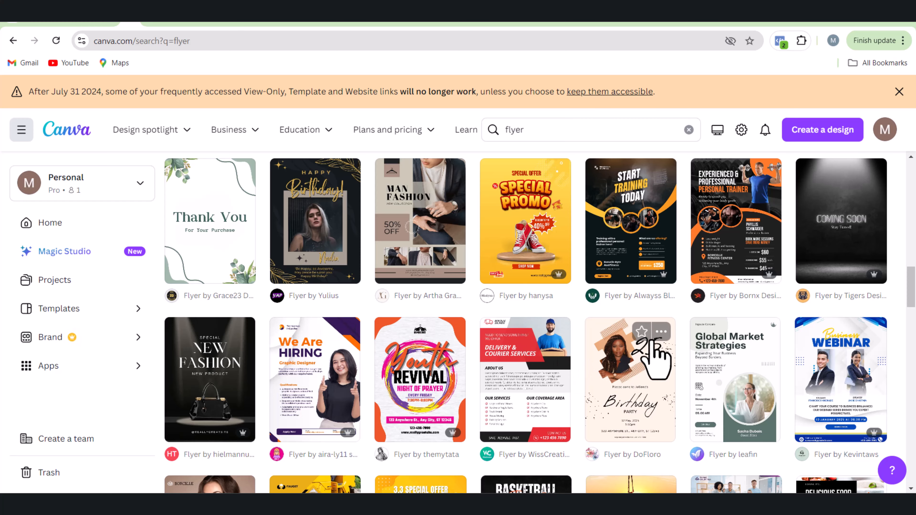
{"action": "scroll", "coordinate": [670, 344], "scroll_direction": "up", "scroll_amount": 2}
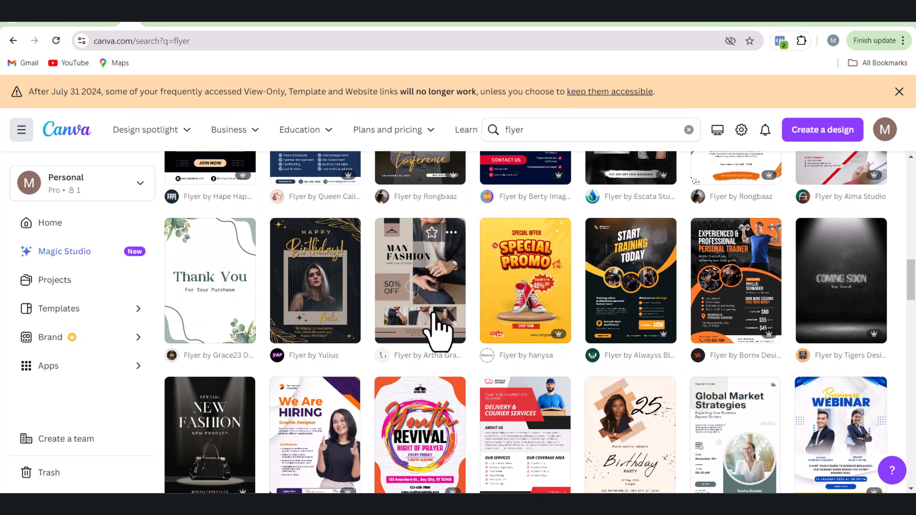
{"action": "scroll", "coordinate": [613, 348], "scroll_direction": "up", "scroll_amount": 1}
{"action": "scroll", "coordinate": [634, 361], "scroll_direction": "up", "scroll_amount": 3}
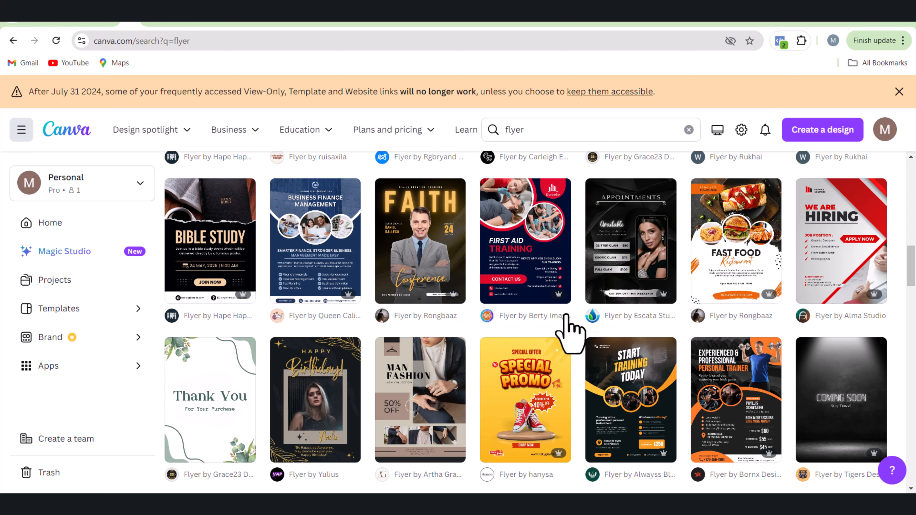
{"action": "scroll", "coordinate": [573, 327], "scroll_direction": "down", "scroll_amount": 3}
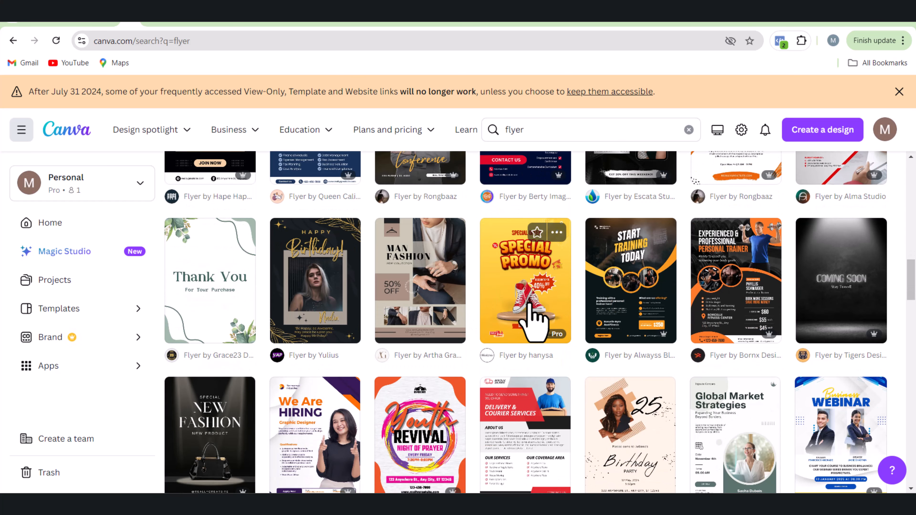
{"action": "scroll", "coordinate": [536, 317], "scroll_direction": "down", "scroll_amount": 8}
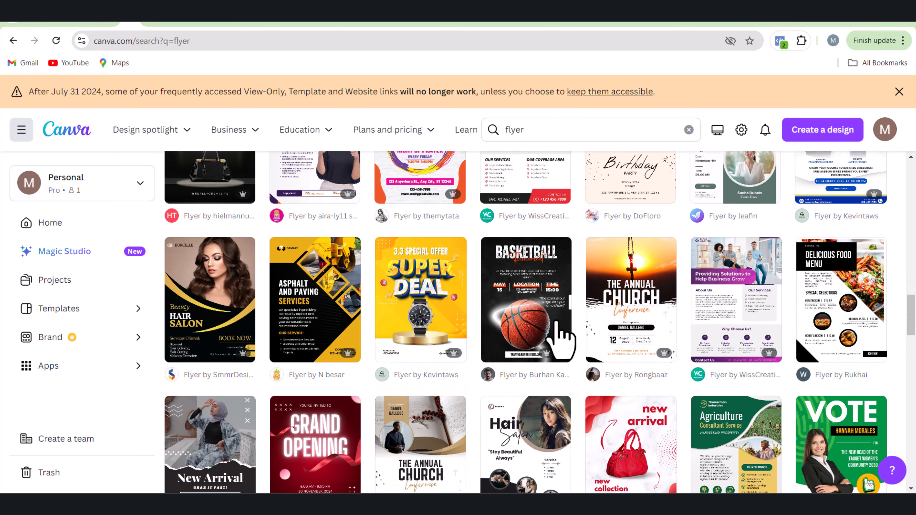
{"action": "scroll", "coordinate": [519, 332], "scroll_direction": "down", "scroll_amount": 3}
{"action": "scroll", "coordinate": [507, 311], "scroll_direction": "up", "scroll_amount": 3}
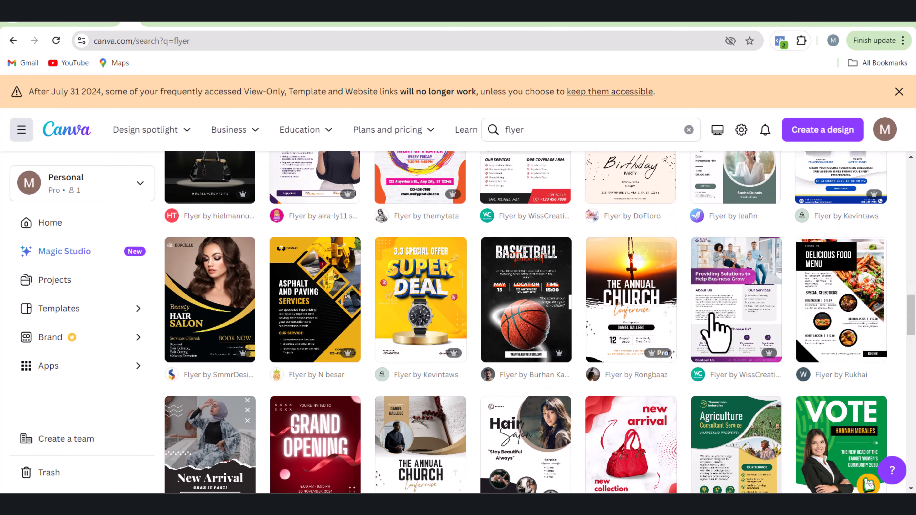
{"action": "scroll", "coordinate": [472, 270], "scroll_direction": "up", "scroll_amount": 6}
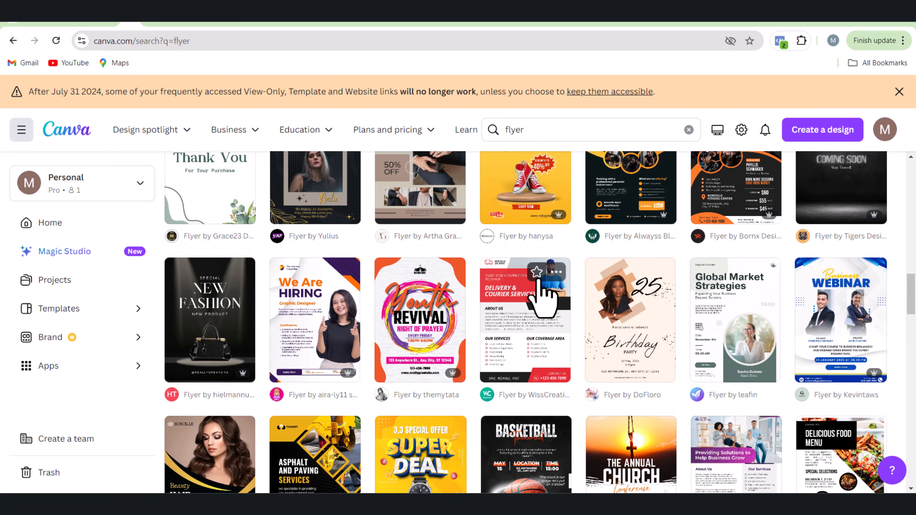
{"action": "scroll", "coordinate": [525, 289], "scroll_direction": "up", "scroll_amount": 2}
{"action": "scroll", "coordinate": [579, 383], "scroll_direction": "up", "scroll_amount": 4}
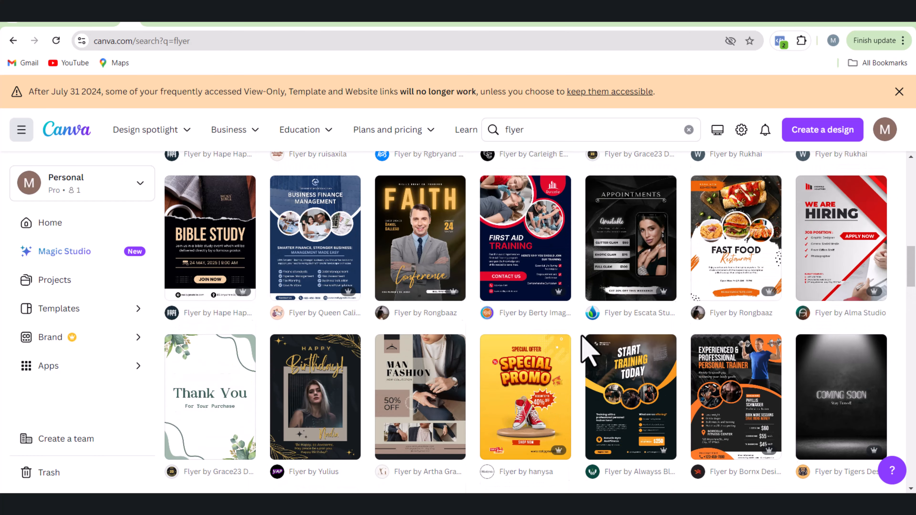
{"action": "scroll", "coordinate": [551, 388], "scroll_direction": "down", "scroll_amount": 2}
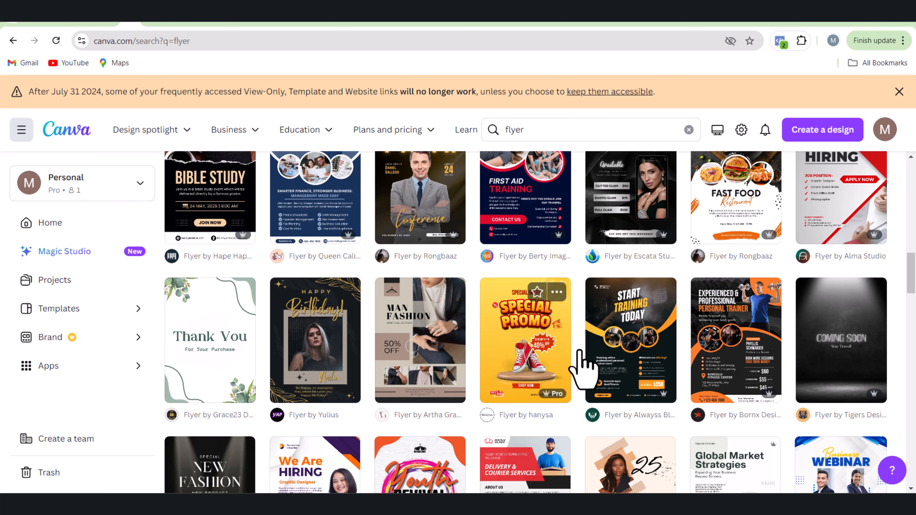
Open the yellow "Special Promo" sneaker flyer template by hanysa for customisation in the editor.
{"action": "left_click", "coordinate": [541, 349]}
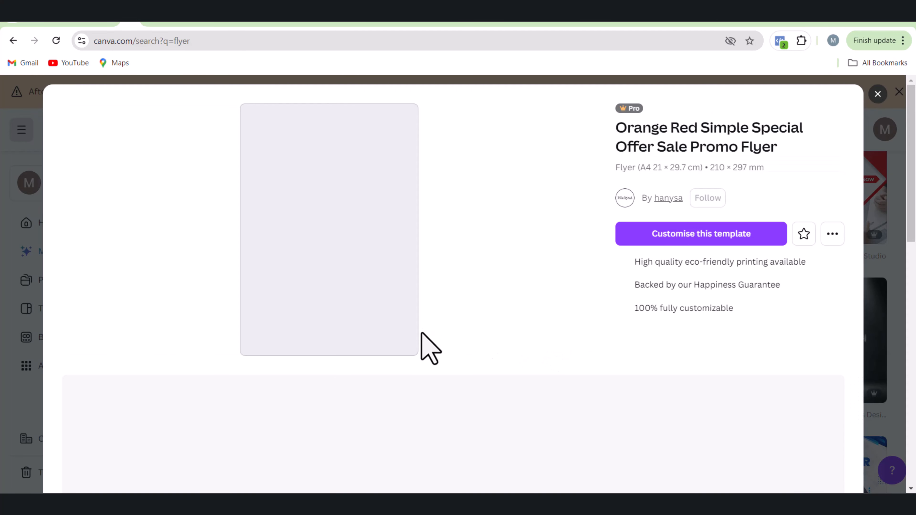
{"action": "left_click", "coordinate": [664, 239]}
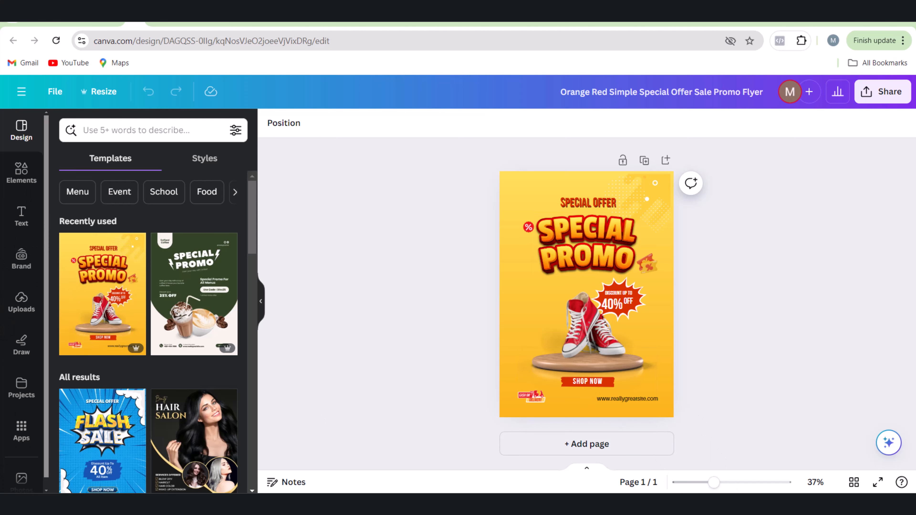
{"action": "mouse_move", "coordinate": [713, 484]}
{"action": "left_mouse_down"}
{"action": "mouse_move", "coordinate": [746, 483]}
{"action": "mouse_move", "coordinate": [721, 483]}
{"action": "left_mouse_up"}
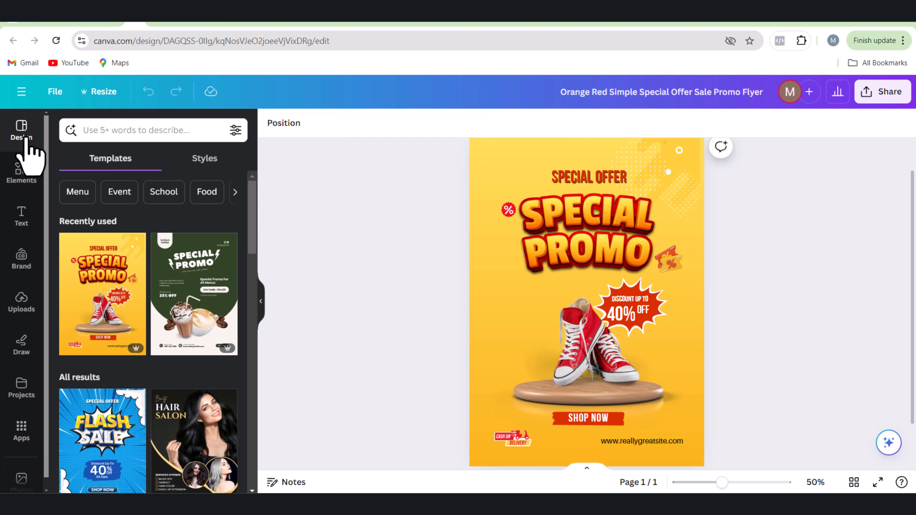
{"action": "scroll", "coordinate": [168, 351], "scroll_direction": "down", "scroll_amount": 6}
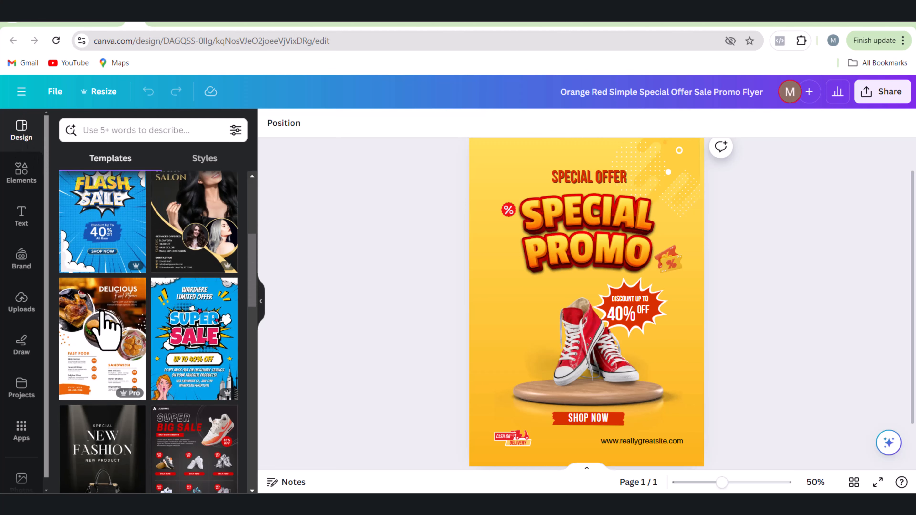
{"action": "scroll", "coordinate": [170, 318], "scroll_direction": "down", "scroll_amount": 3}
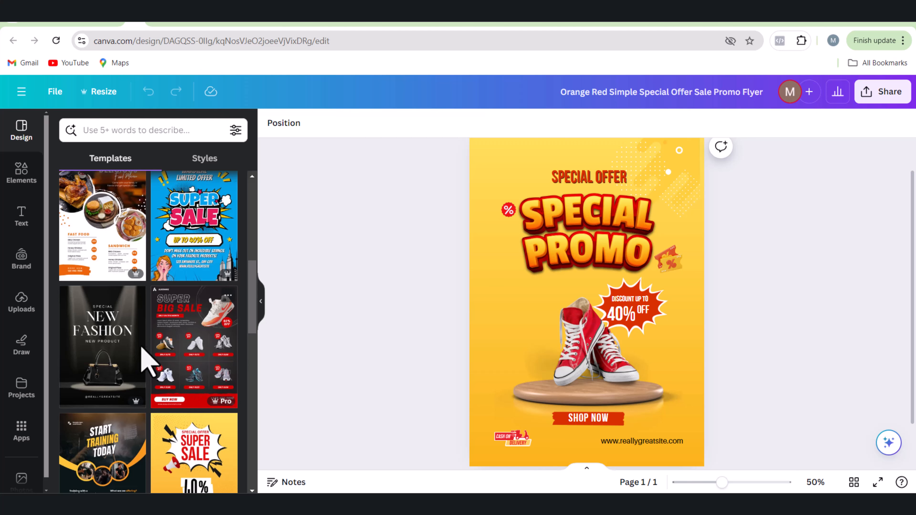
{"action": "scroll", "coordinate": [151, 360], "scroll_direction": "down", "scroll_amount": 6}
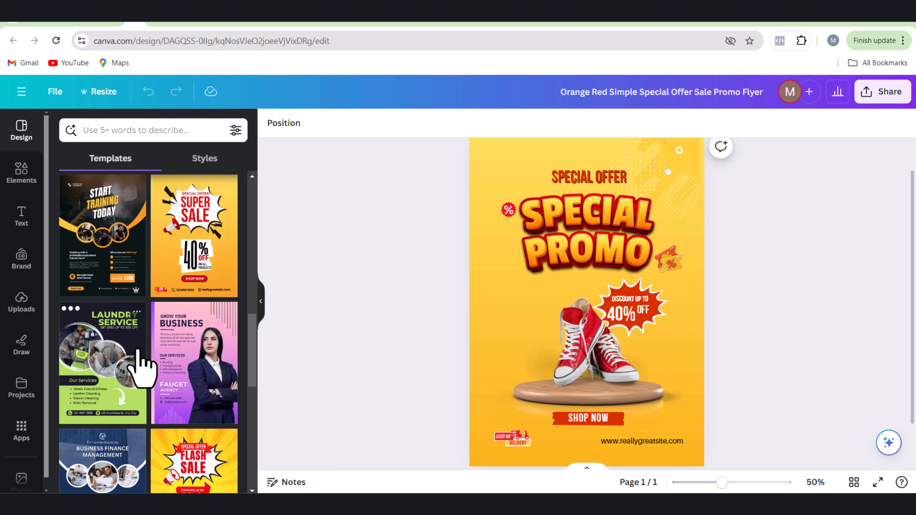
{"action": "scroll", "coordinate": [108, 365], "scroll_direction": "down", "scroll_amount": 2}
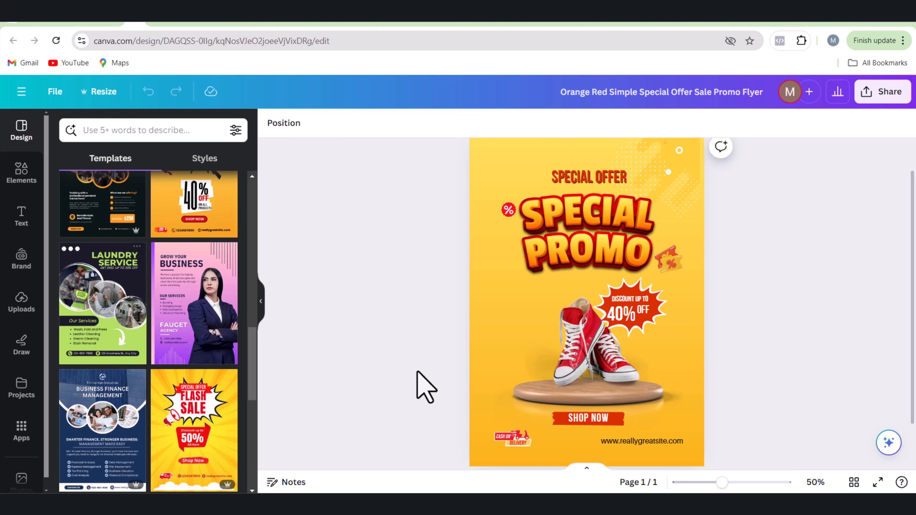
Add a second page to the flyer design below the Special Promo page.
{"action": "scroll", "coordinate": [659, 450], "scroll_direction": "down", "scroll_amount": 2}
{"action": "left_click", "coordinate": [565, 445]}
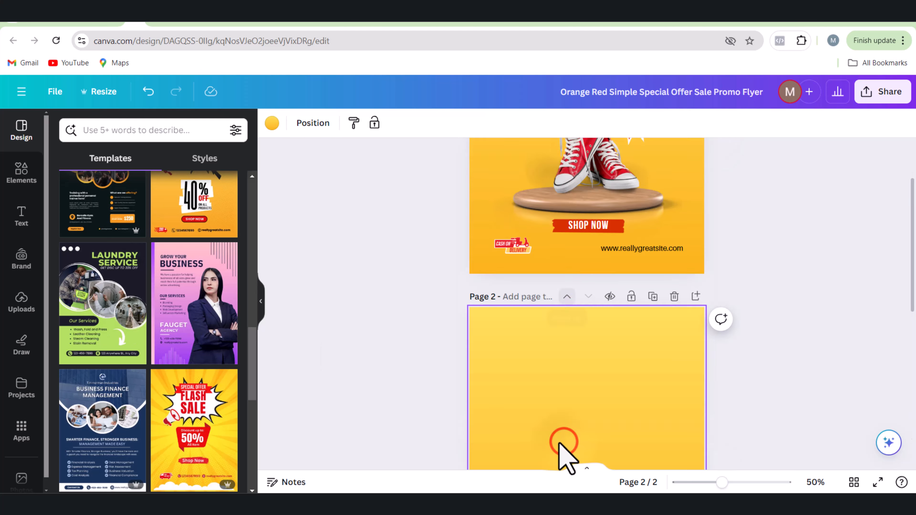
Apply the Black and Green Modern Laundry Service Flyer template to page 2 and review both pages of the design.
{"action": "left_click", "coordinate": [108, 311]}
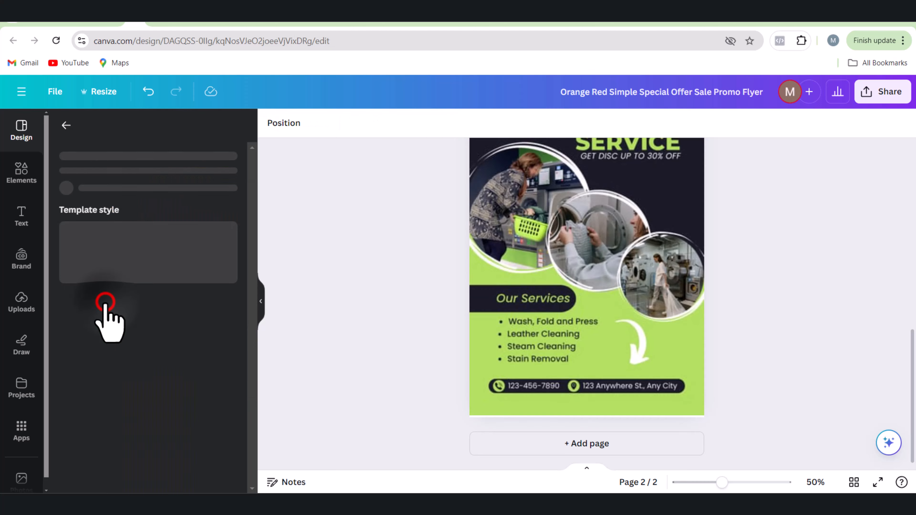
{"action": "scroll", "coordinate": [675, 317], "scroll_direction": "up", "scroll_amount": 5}
{"action": "scroll", "coordinate": [623, 307], "scroll_direction": "down", "scroll_amount": 2}
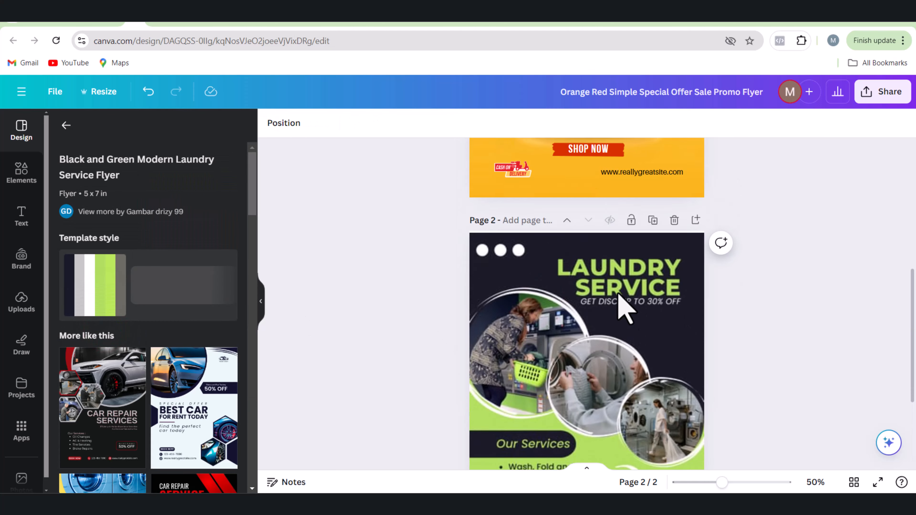
{"action": "scroll", "coordinate": [588, 307], "scroll_direction": "down", "scroll_amount": 4}
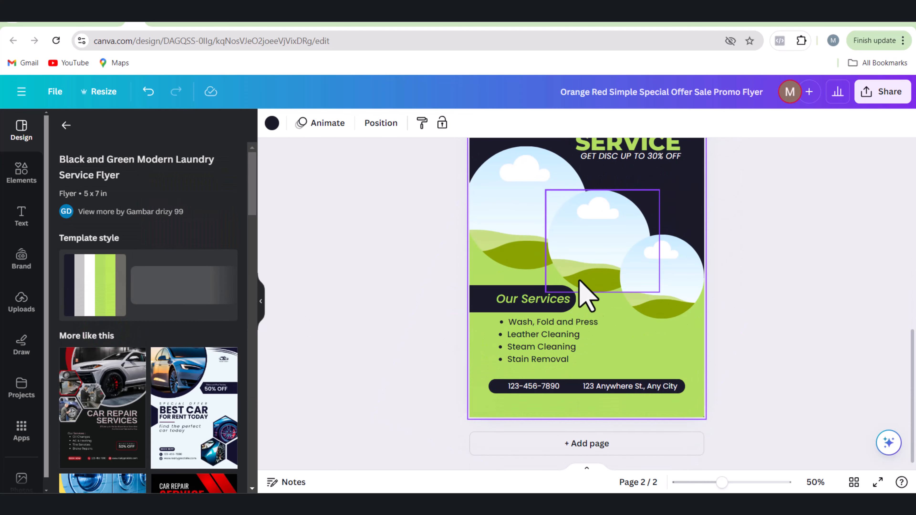
{"action": "scroll", "coordinate": [586, 272], "scroll_direction": "up", "scroll_amount": 4}
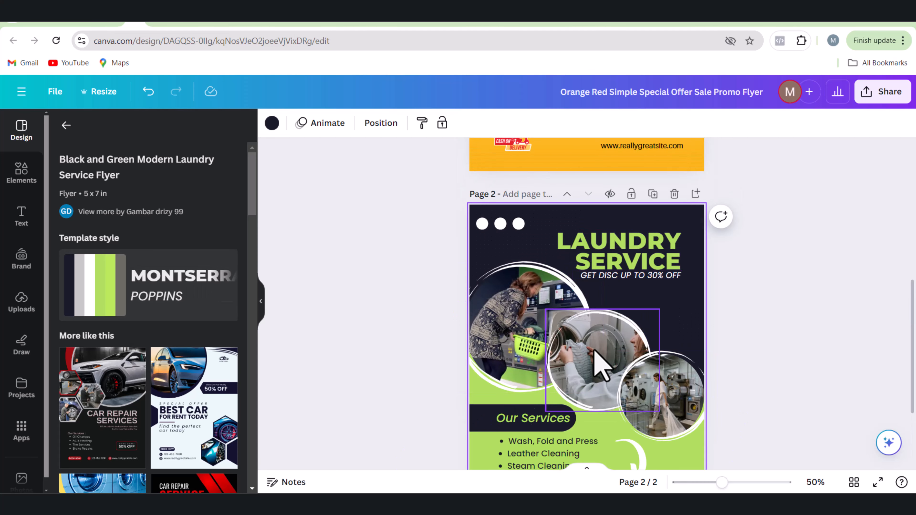
{"action": "scroll", "coordinate": [584, 340], "scroll_direction": "up", "scroll_amount": 10}
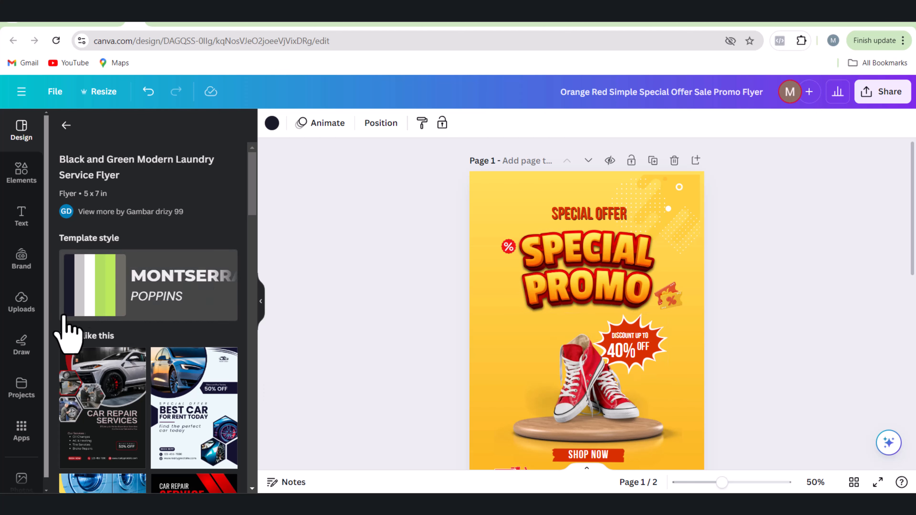
Search the design elements for "a man thinking" and look over the mixed results.
{"action": "left_click", "coordinate": [19, 176]}
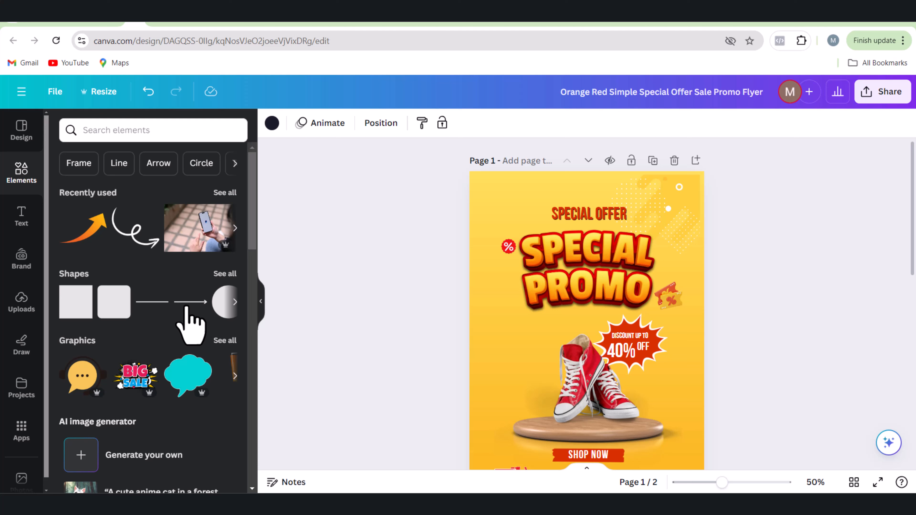
{"action": "left_click", "coordinate": [93, 134]}
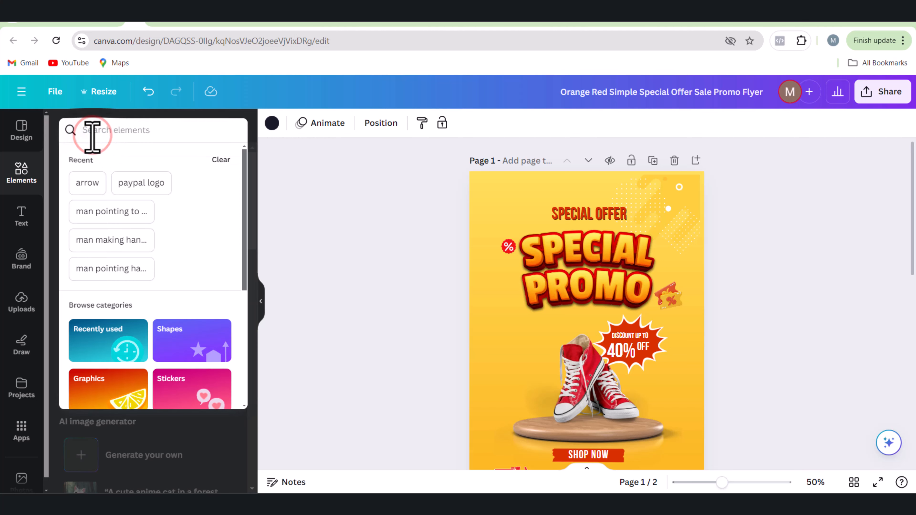
{"action": "type", "text": "a man thinking"}
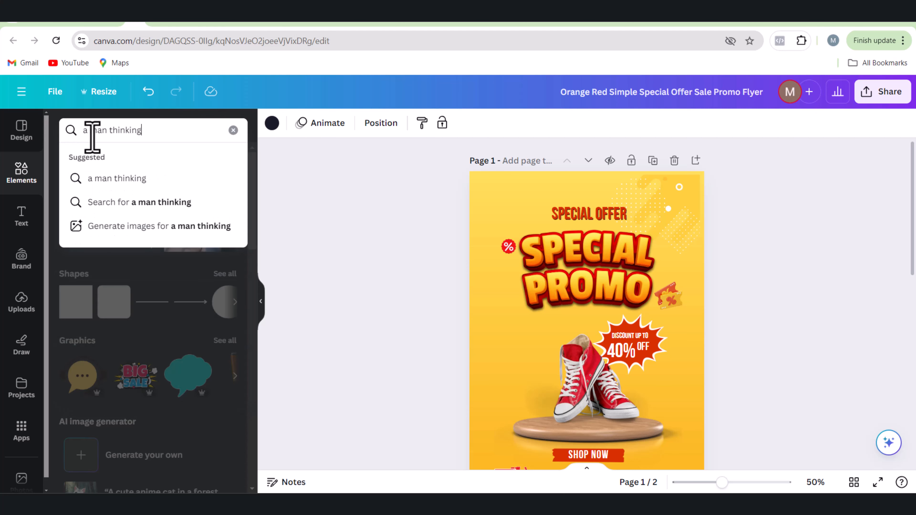
{"action": "key", "text": "Return"}
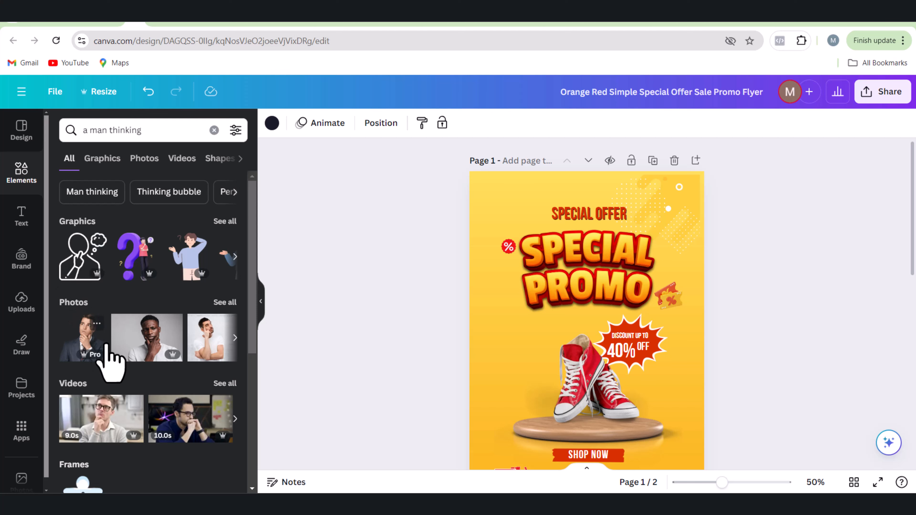
{"action": "scroll", "coordinate": [106, 345], "scroll_direction": "down", "scroll_amount": 3}
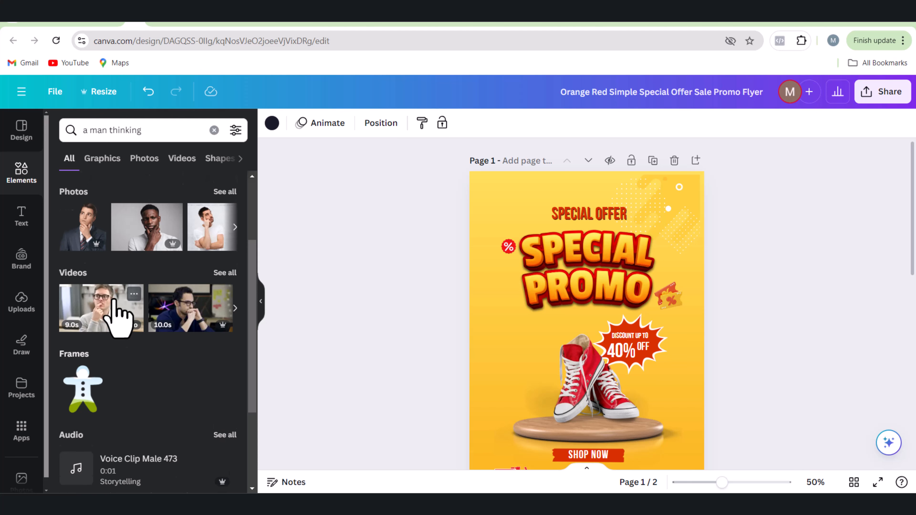
{"action": "scroll", "coordinate": [115, 314], "scroll_direction": "up", "scroll_amount": 3}
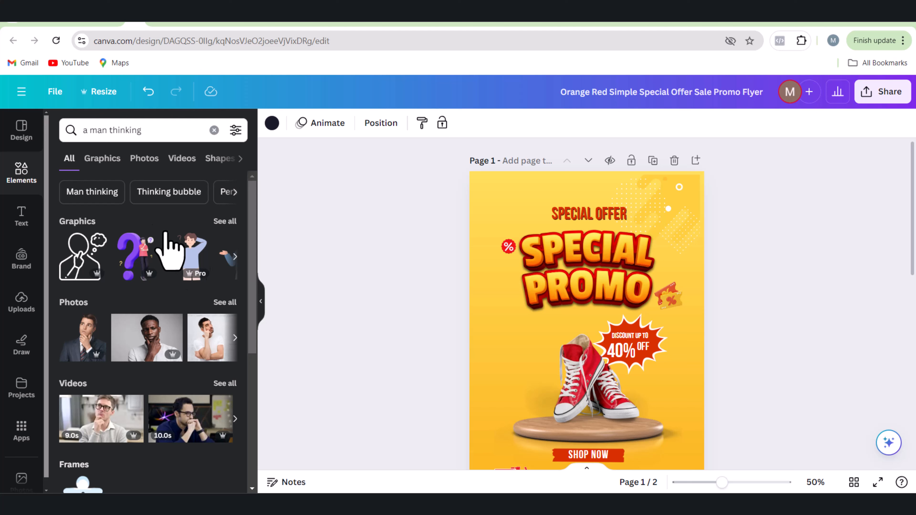
Browse the "a man thinking" results by type, examining graphics, photos and videos before returning to all results.
{"action": "left_click", "coordinate": [101, 163]}
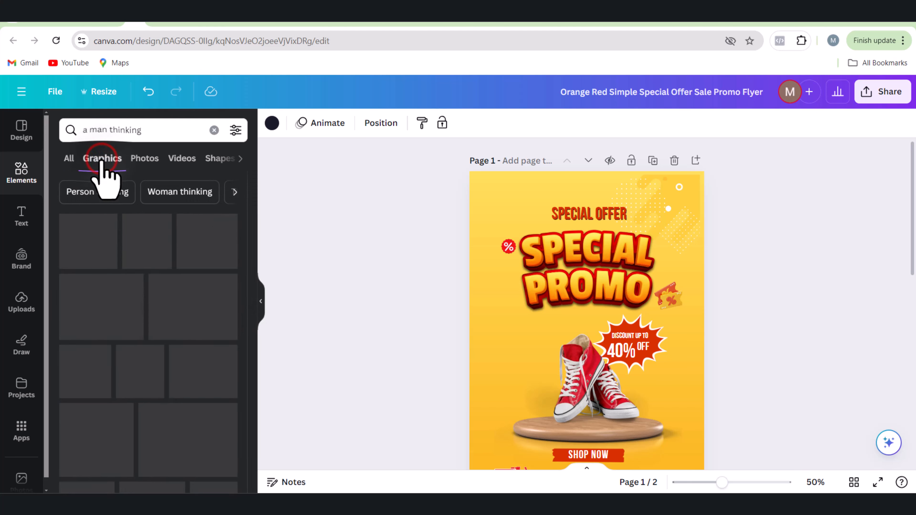
{"action": "scroll", "coordinate": [119, 311], "scroll_direction": "down", "scroll_amount": 15}
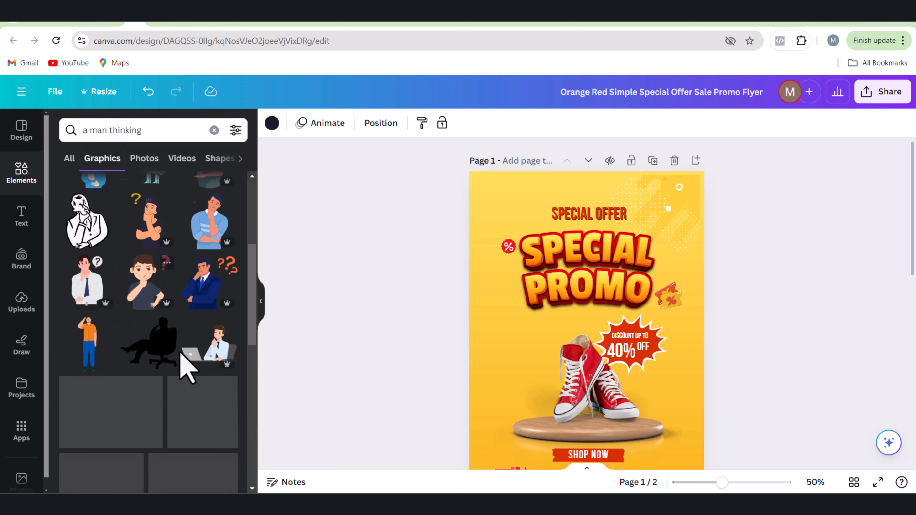
{"action": "scroll", "coordinate": [130, 307], "scroll_direction": "down", "scroll_amount": 7}
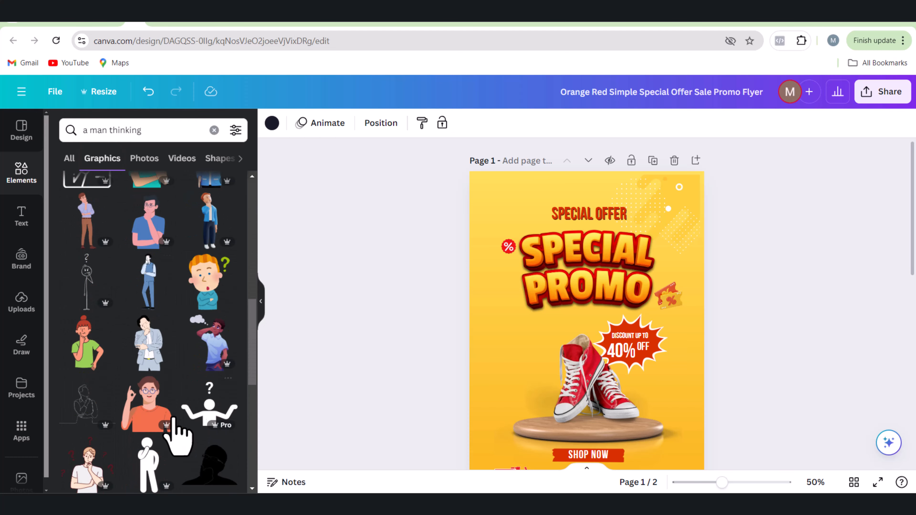
{"action": "left_click", "coordinate": [145, 159]}
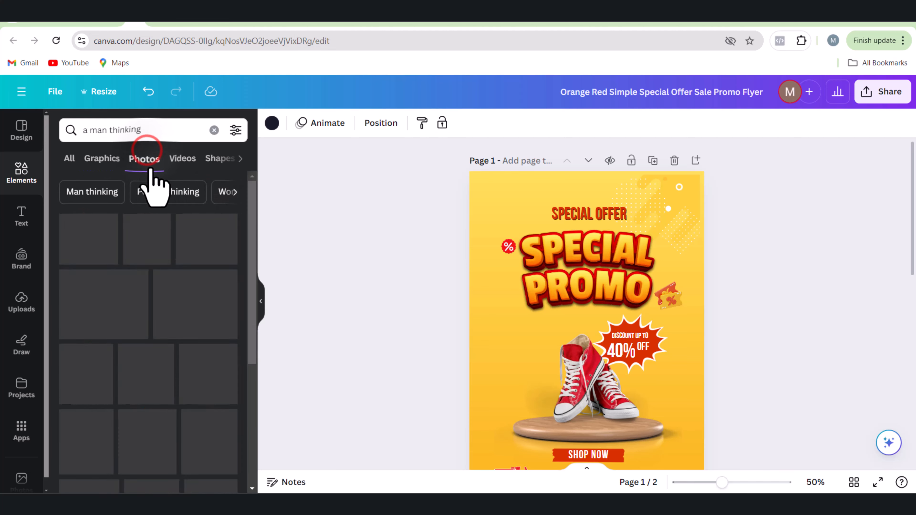
{"action": "scroll", "coordinate": [145, 303], "scroll_direction": "down", "scroll_amount": 8}
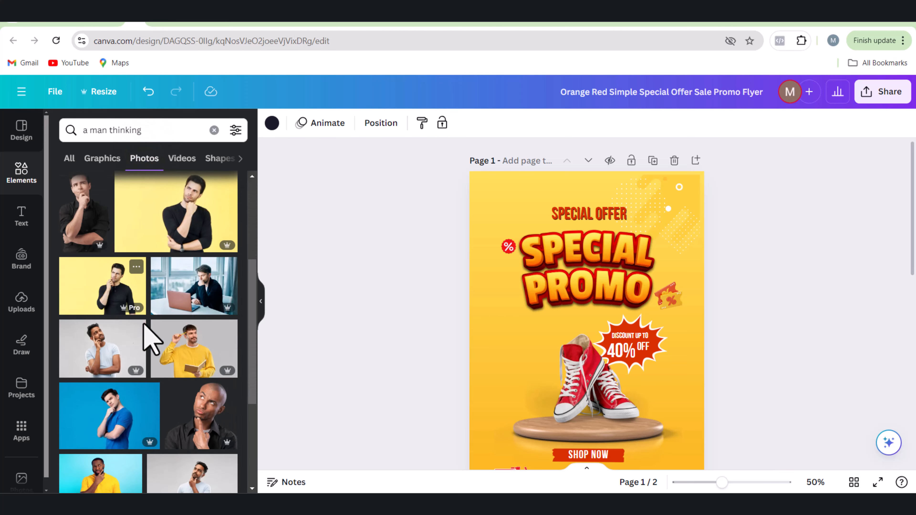
{"action": "scroll", "coordinate": [137, 329], "scroll_direction": "down", "scroll_amount": 3}
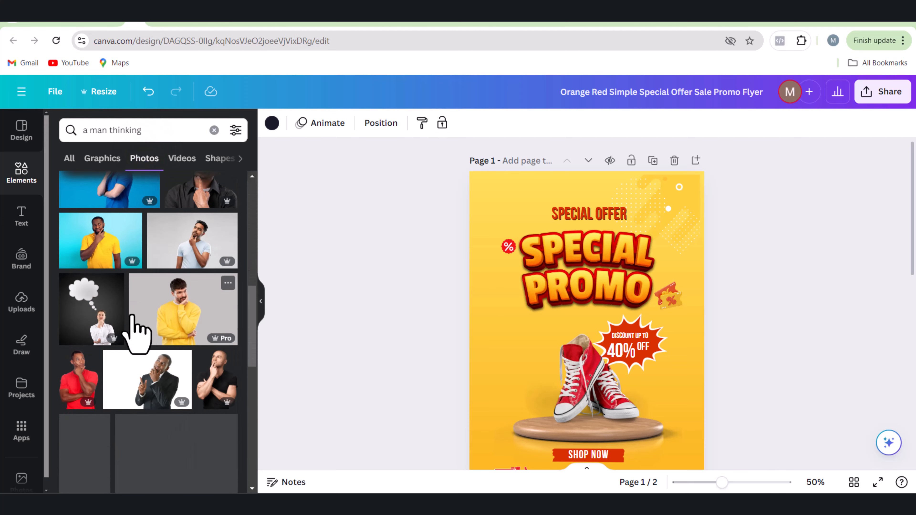
{"action": "scroll", "coordinate": [170, 355], "scroll_direction": "up", "scroll_amount": 3}
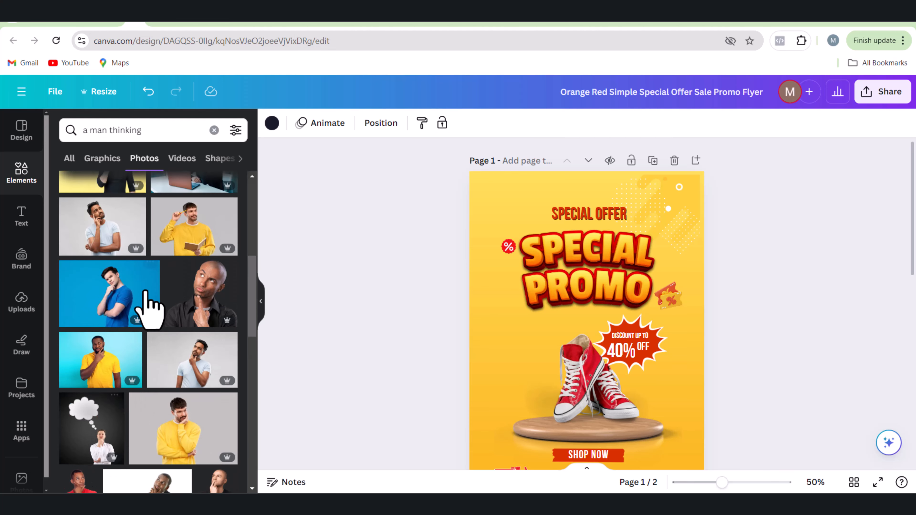
{"action": "left_click", "coordinate": [184, 159]}
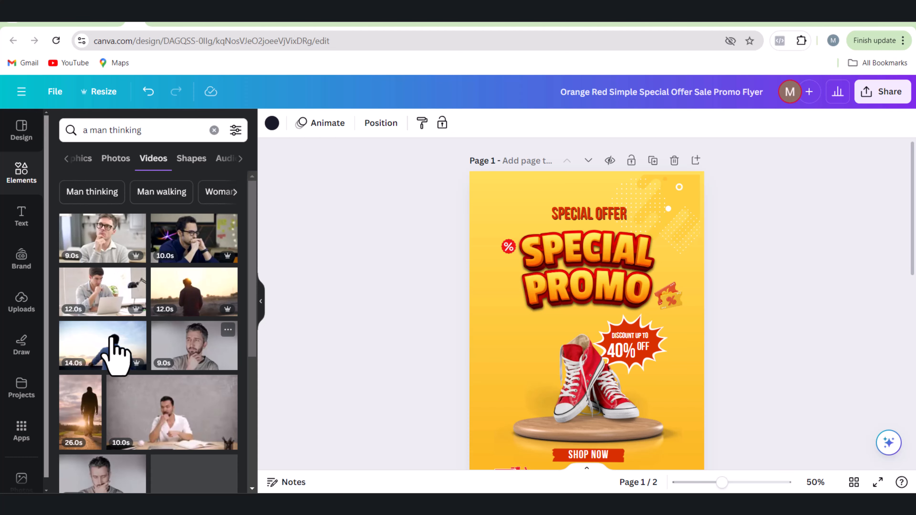
{"action": "scroll", "coordinate": [188, 429], "scroll_direction": "down", "scroll_amount": 5}
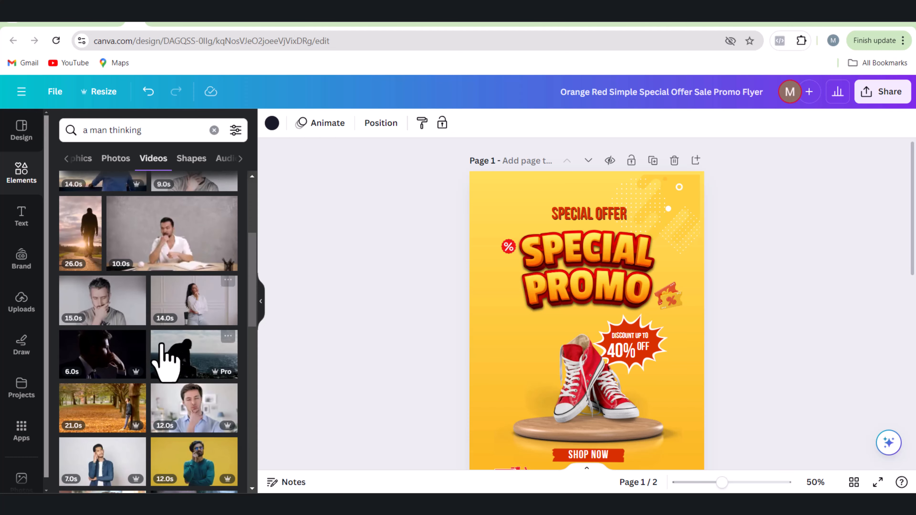
{"action": "left_click", "coordinate": [66, 159]}
{"action": "left_click", "coordinate": [71, 159]}
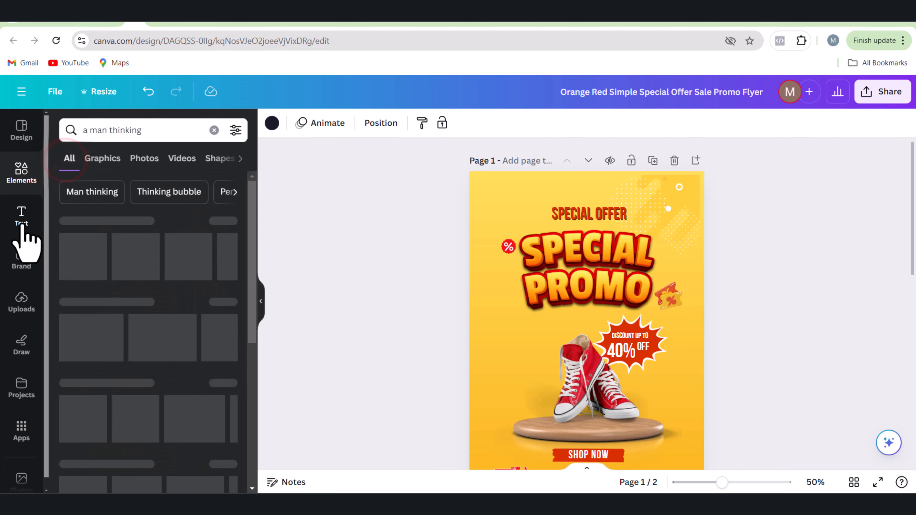
Add a default heading to page 1 and place the pink neon "Glamping" text style over the sneakers.
{"action": "left_click", "coordinate": [21, 216]}
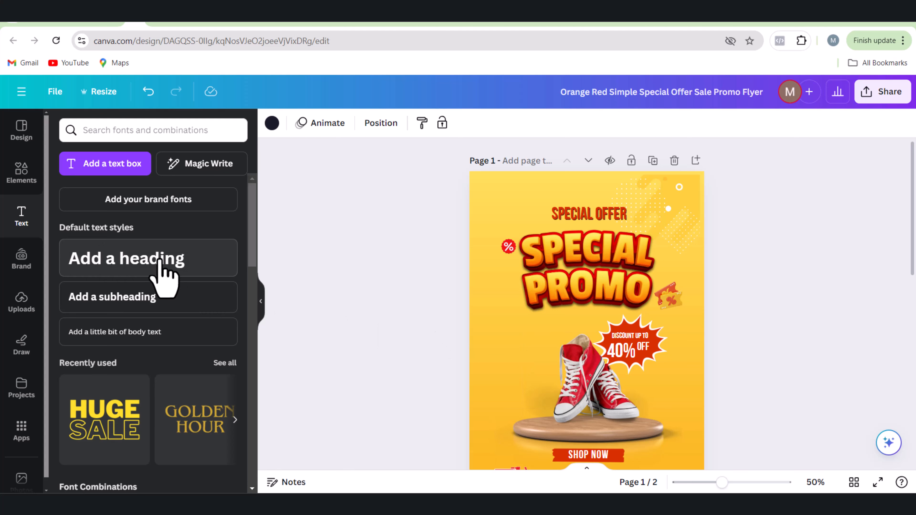
{"action": "left_click", "coordinate": [128, 262]}
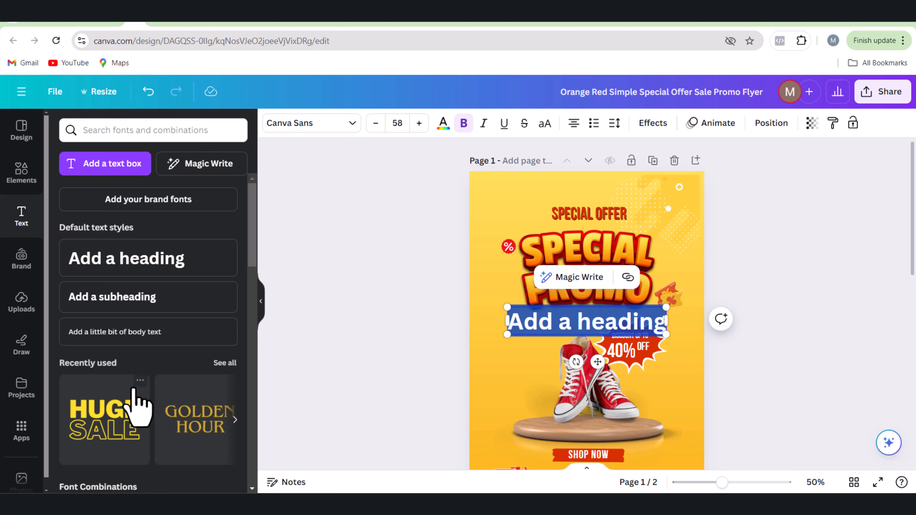
{"action": "scroll", "coordinate": [187, 332], "scroll_direction": "down", "scroll_amount": 3}
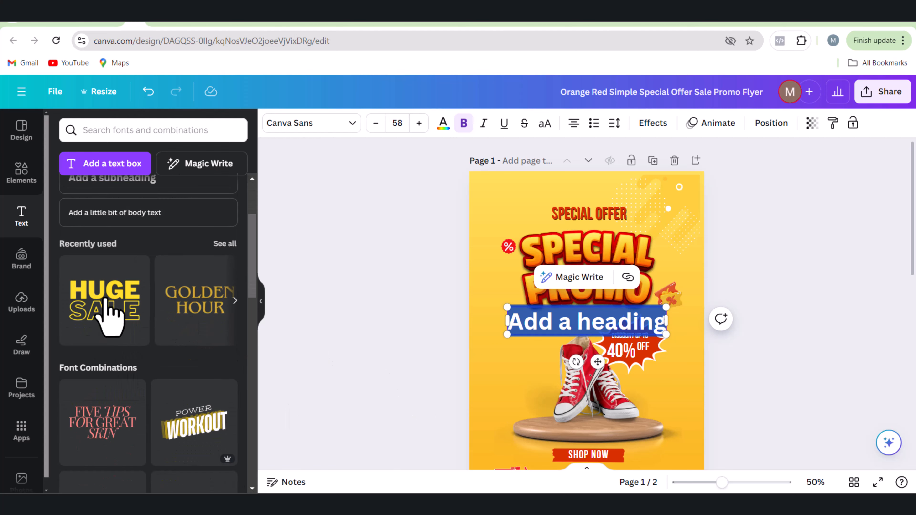
{"action": "scroll", "coordinate": [143, 348], "scroll_direction": "down", "scroll_amount": 5}
{"action": "scroll", "coordinate": [191, 371], "scroll_direction": "down", "scroll_amount": 5}
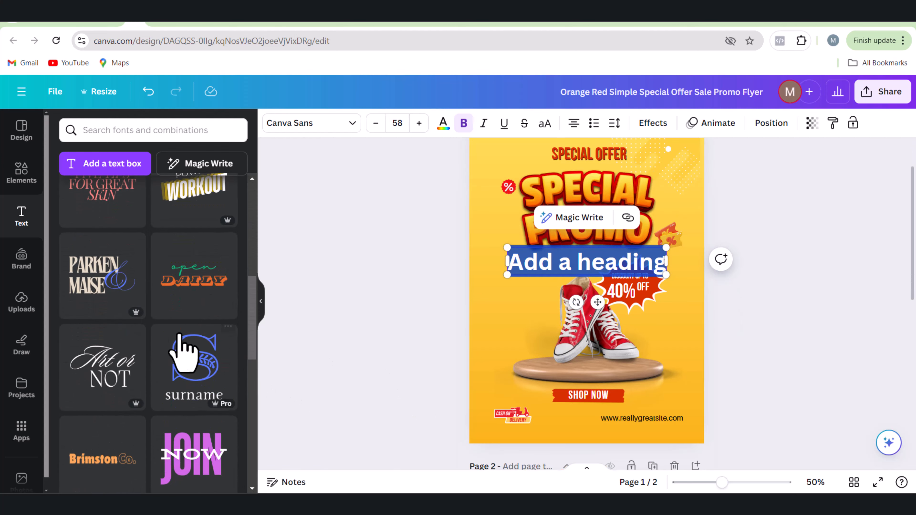
{"action": "scroll", "coordinate": [122, 404], "scroll_direction": "down", "scroll_amount": 10}
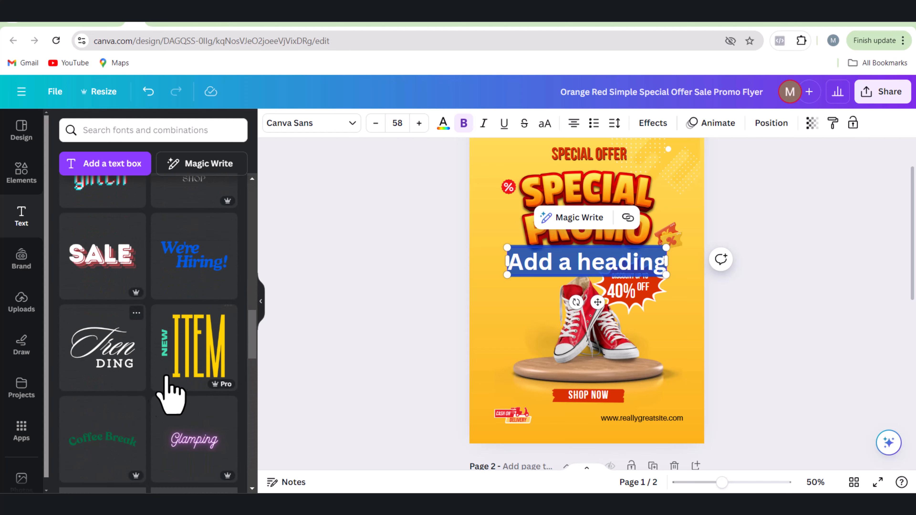
{"action": "scroll", "coordinate": [155, 389], "scroll_direction": "down", "scroll_amount": 5}
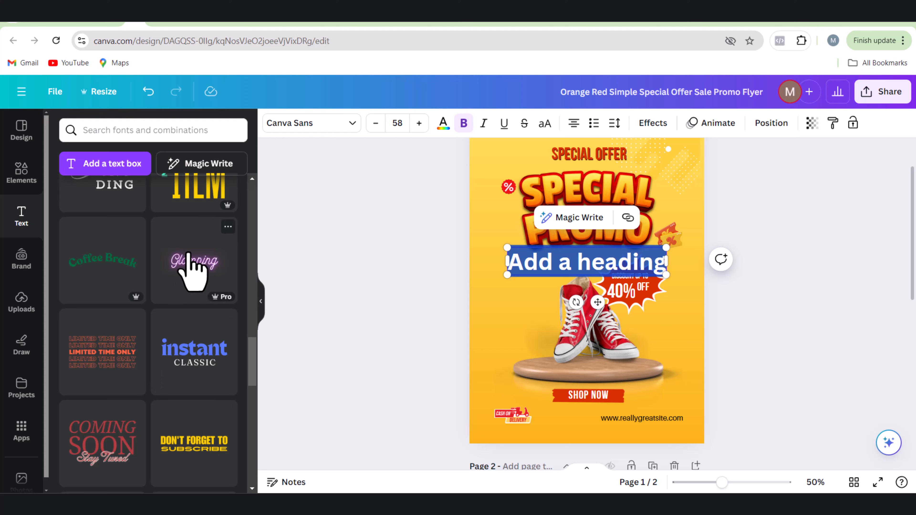
{"action": "left_click_drag", "start_coordinate": [190, 257], "coordinate": [588, 309]}
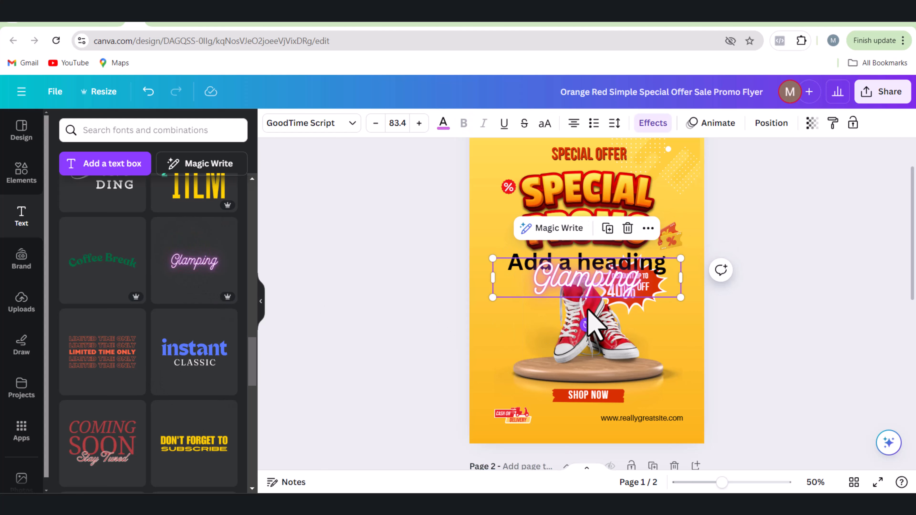
{"action": "left_click_drag", "start_coordinate": [579, 278], "coordinate": [580, 318]}
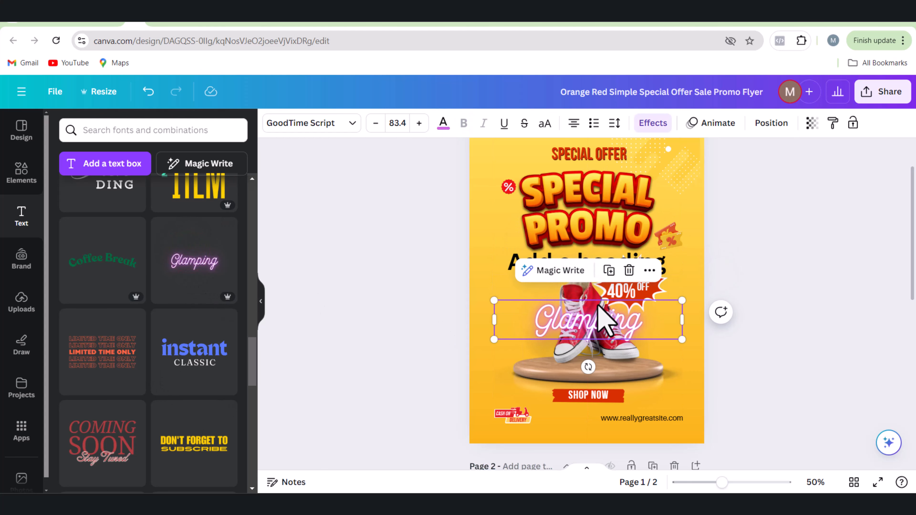
Delete the "Glamping" text and the "Add a heading" text box from page 1.
{"action": "left_click", "coordinate": [629, 270]}
{"action": "left_click", "coordinate": [623, 260]}
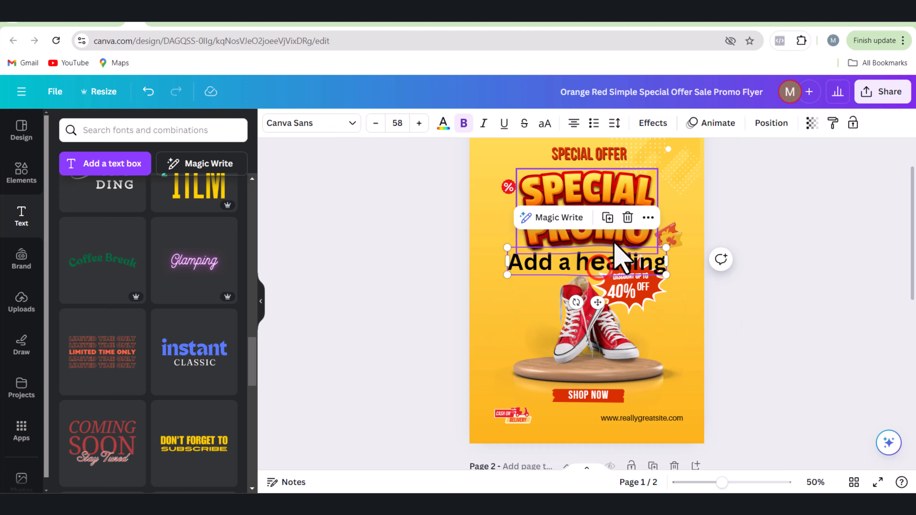
{"action": "left_click", "coordinate": [623, 218]}
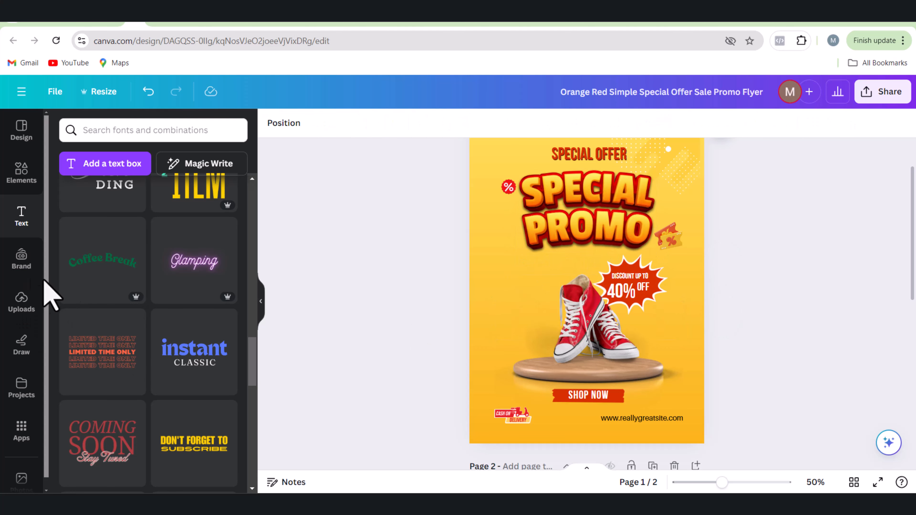
Look at the brand kit options and insert the uploaded blue PayPal logo image on page 1.
{"action": "left_click", "coordinate": [26, 256]}
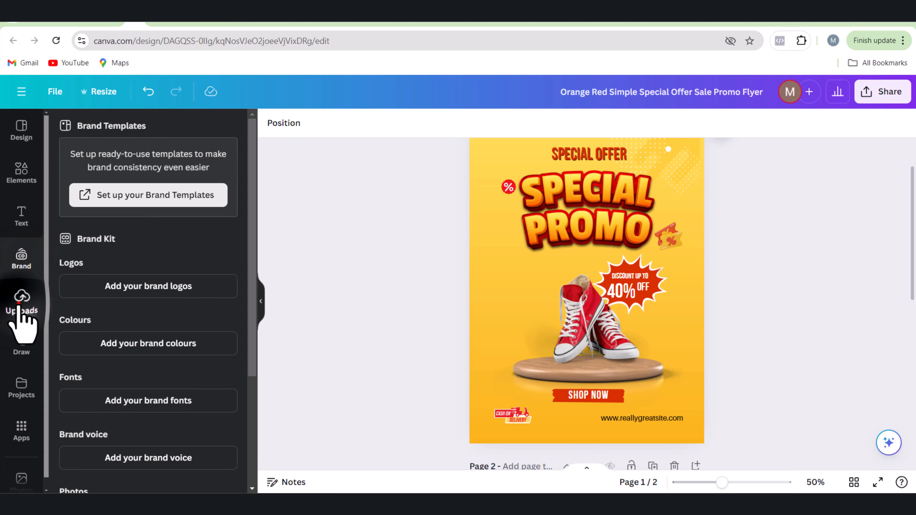
{"action": "left_click", "coordinate": [12, 308]}
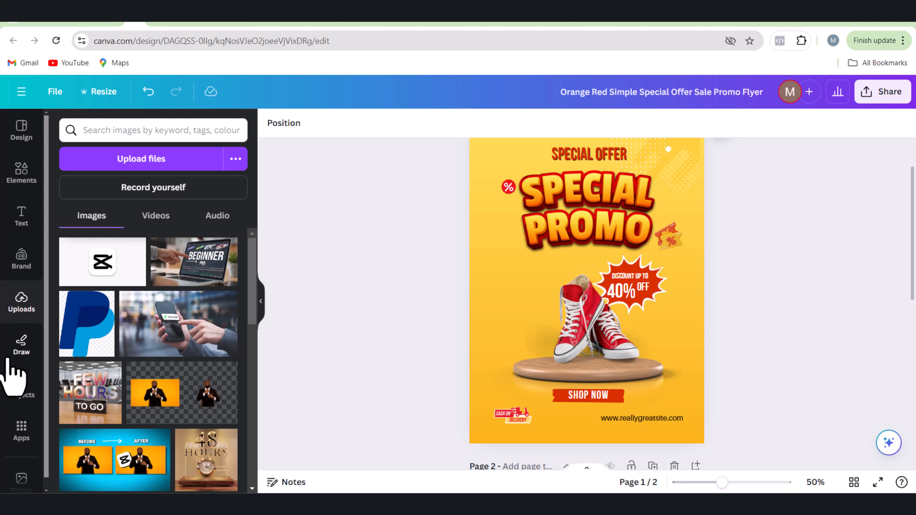
{"action": "scroll", "coordinate": [26, 344], "scroll_direction": "down", "scroll_amount": 1}
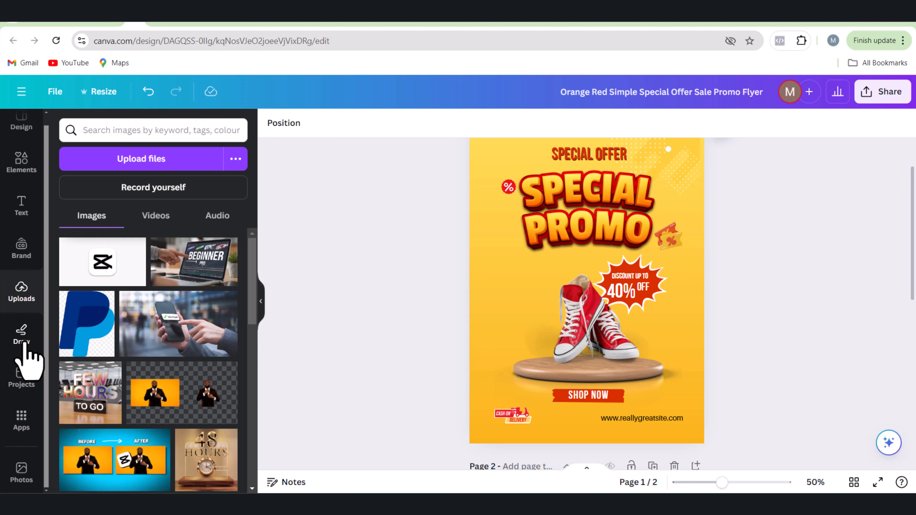
{"action": "left_click", "coordinate": [87, 318]}
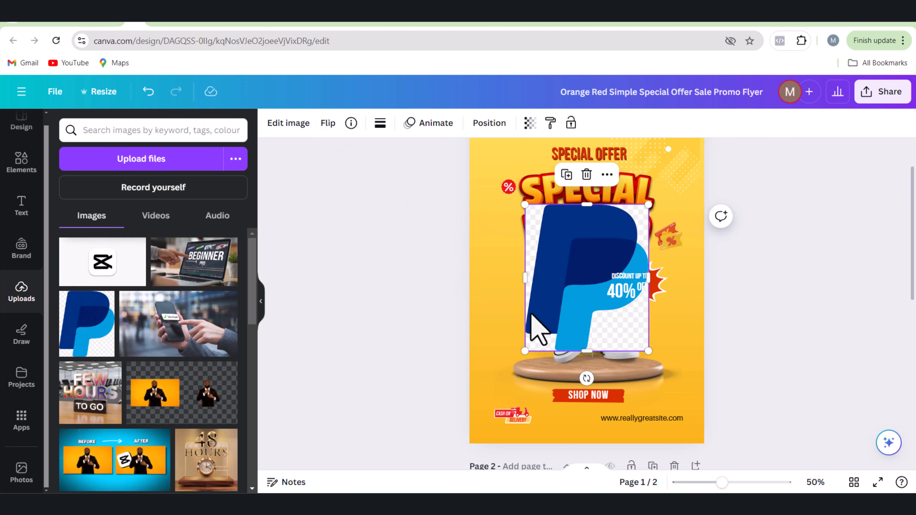
Shift the PayPal logo down over the sneakers and look through its image editing tools, filters, effects and apps.
{"action": "left_click_drag", "start_coordinate": [574, 348], "coordinate": [551, 365]}
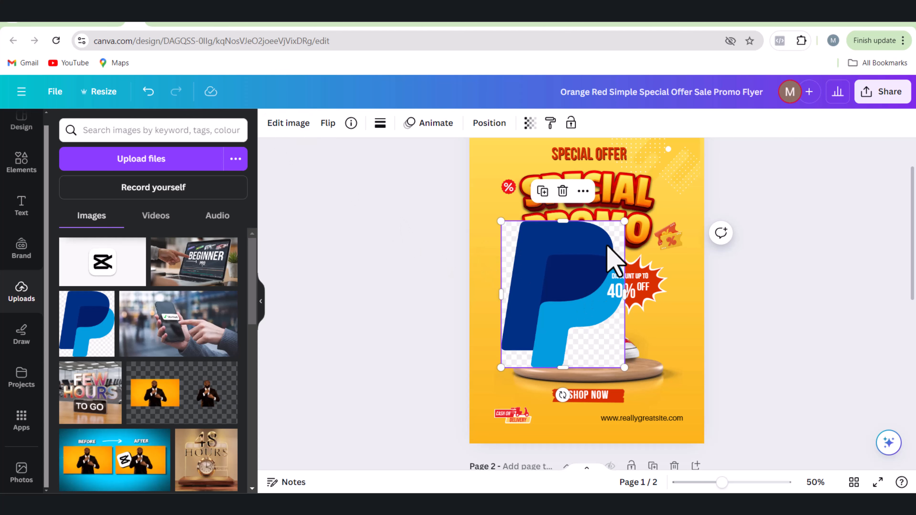
{"action": "left_click", "coordinate": [290, 116]}
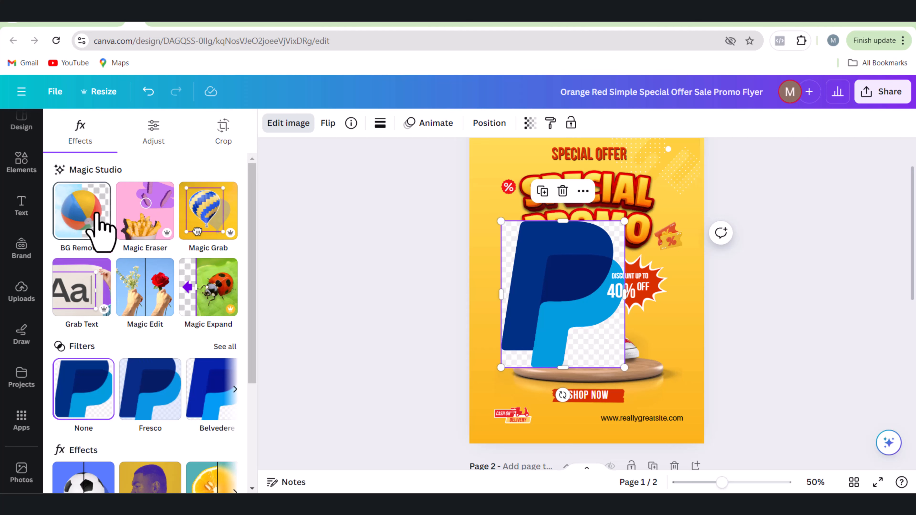
{"action": "scroll", "coordinate": [101, 275], "scroll_direction": "down", "scroll_amount": 2}
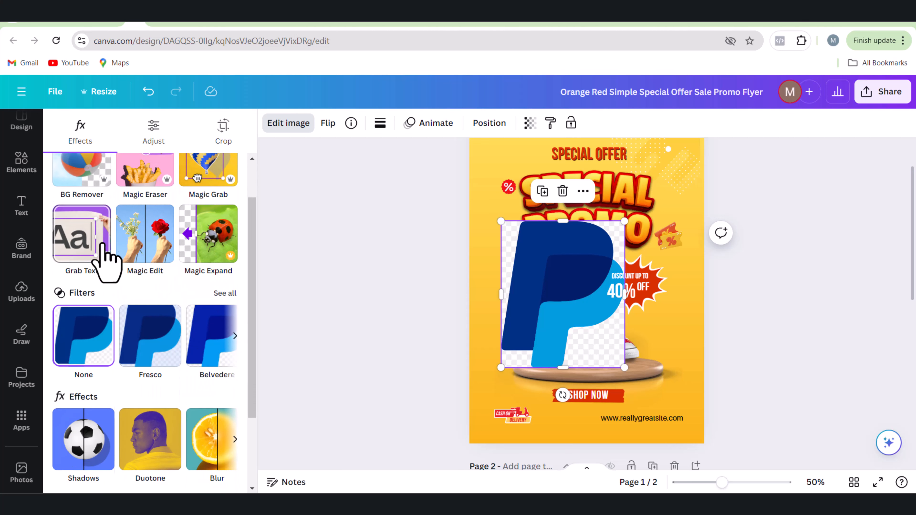
{"action": "scroll", "coordinate": [174, 255], "scroll_direction": "up", "scroll_amount": 2}
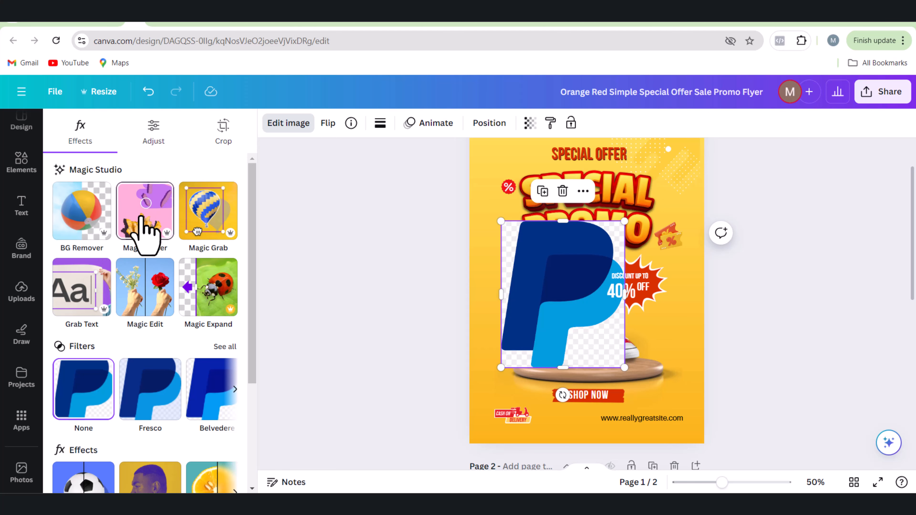
{"action": "scroll", "coordinate": [151, 357], "scroll_direction": "down", "scroll_amount": 3}
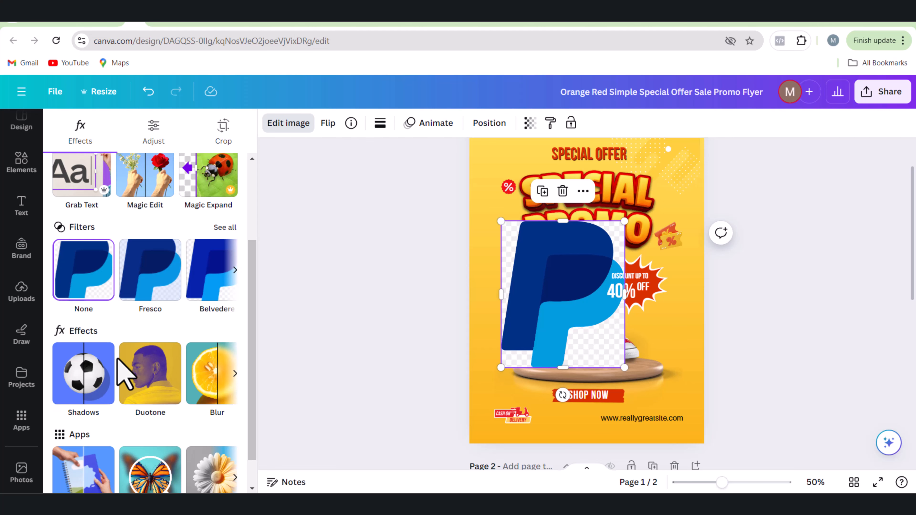
{"action": "scroll", "coordinate": [94, 325], "scroll_direction": "down", "scroll_amount": 1}
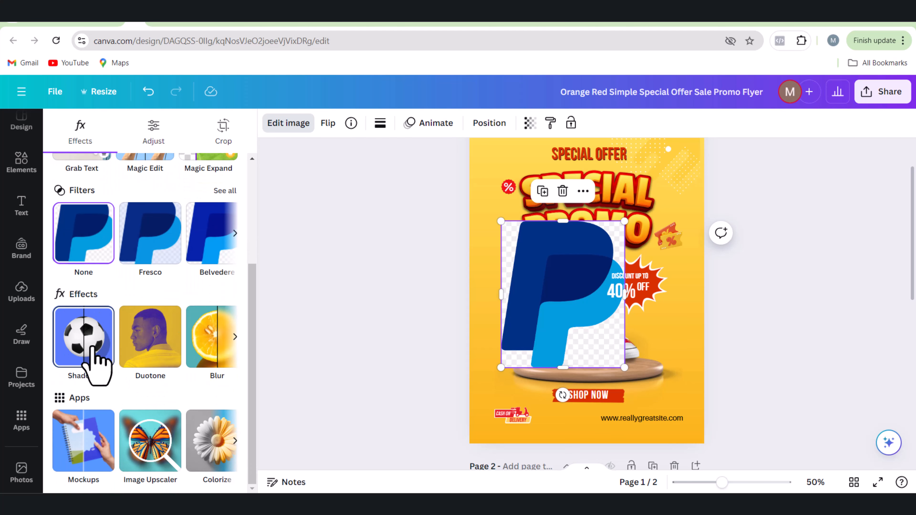
{"action": "left_click", "coordinate": [235, 337]}
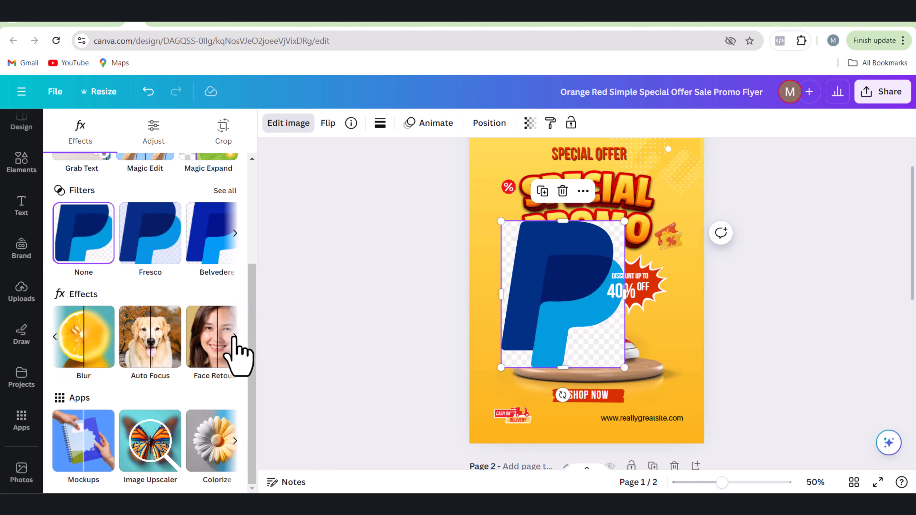
{"action": "left_click", "coordinate": [235, 337]}
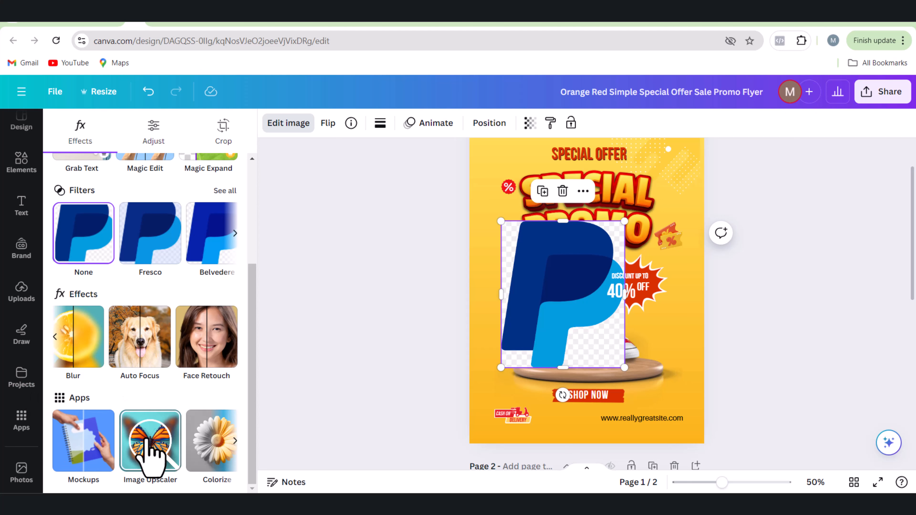
{"action": "left_click", "coordinate": [232, 447]}
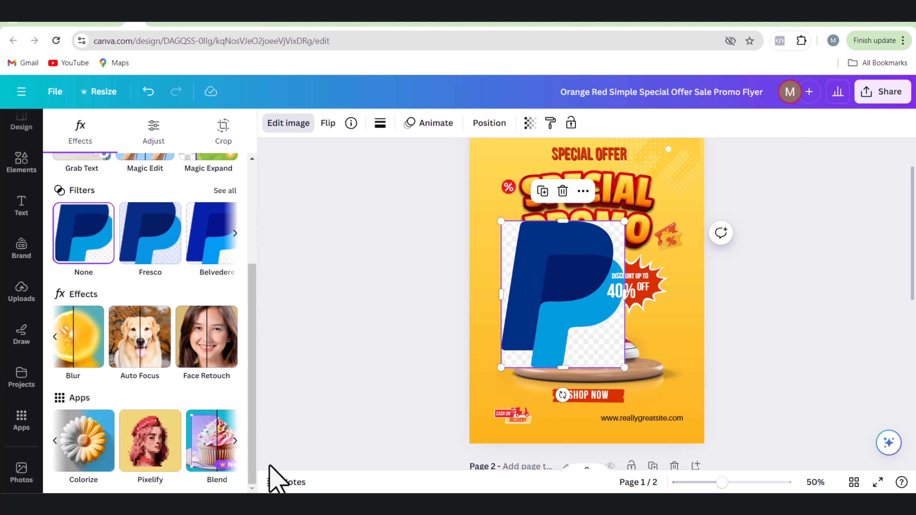
{"action": "left_click", "coordinate": [234, 443]}
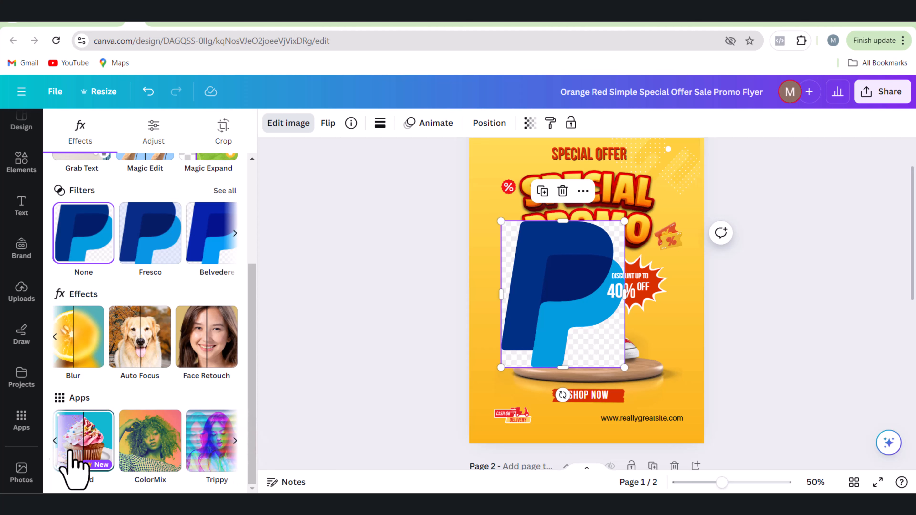
{"action": "left_click", "coordinate": [235, 440]}
{"action": "scroll", "coordinate": [184, 382], "scroll_direction": "up", "scroll_amount": 5}
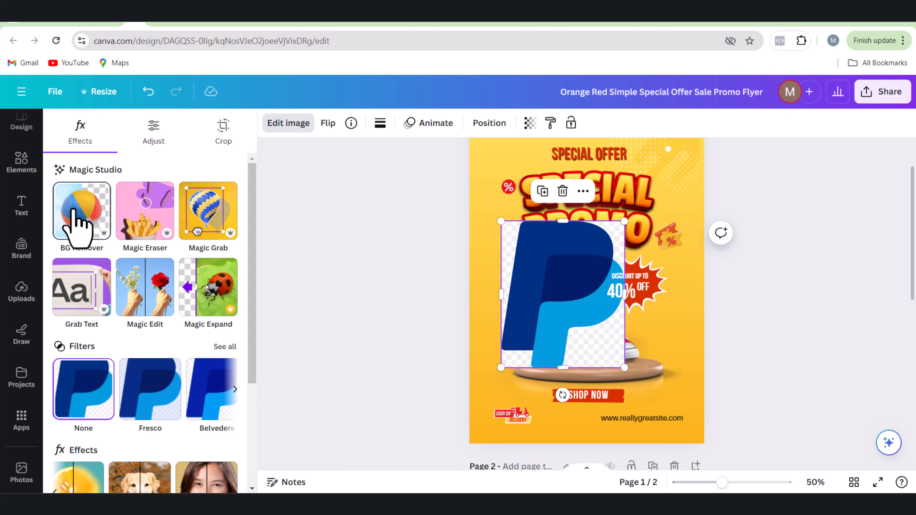
Remove the PayPal logo's background with BG Remover, then shrink the logo and place it beside the sneakers.
{"action": "left_click", "coordinate": [76, 215]}
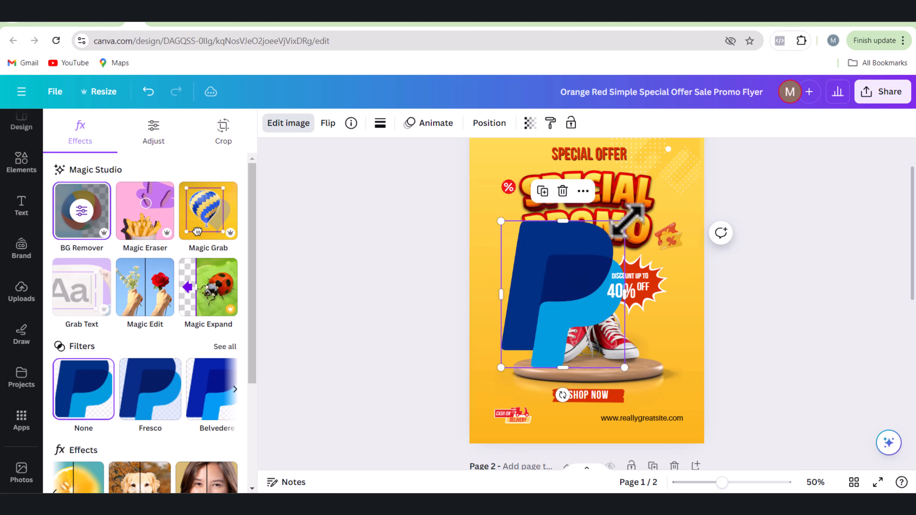
{"action": "left_click_drag", "start_coordinate": [628, 216], "coordinate": [581, 265]}
{"action": "mouse_move", "coordinate": [539, 297]}
{"action": "left_mouse_down"}
{"action": "mouse_move", "coordinate": [516, 285]}
{"action": "mouse_move", "coordinate": [528, 294]}
{"action": "left_mouse_up"}
Delete the red sneakers image from the wooden podium on page 1.
{"action": "left_click", "coordinate": [593, 324]}
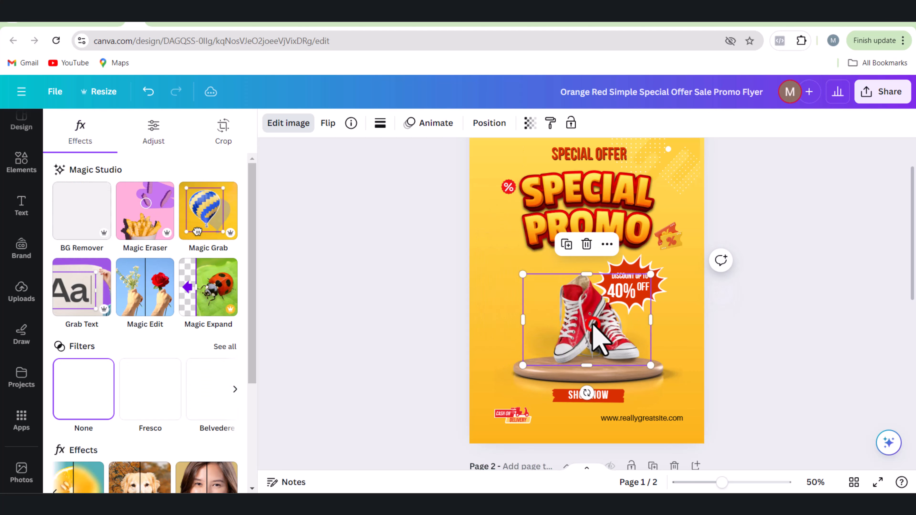
{"action": "left_click_drag", "start_coordinate": [593, 325], "coordinate": [609, 339]}
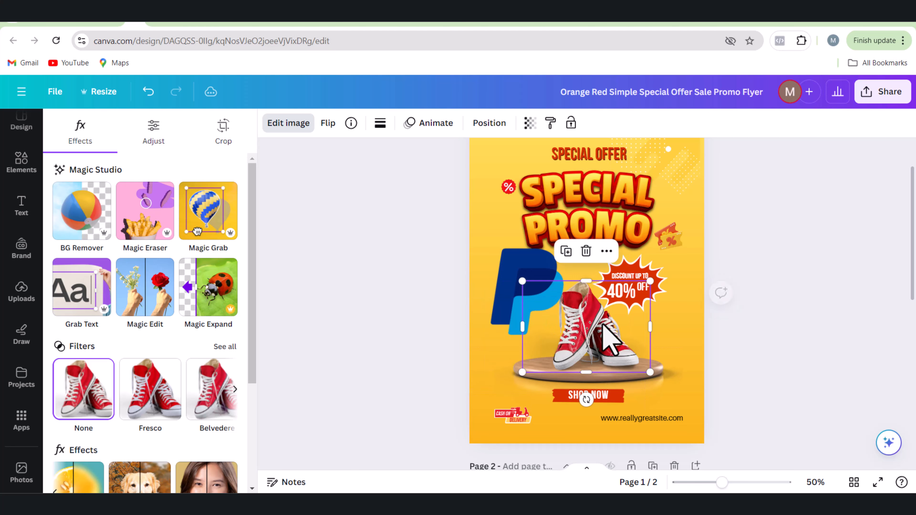
{"action": "left_click", "coordinate": [585, 250]}
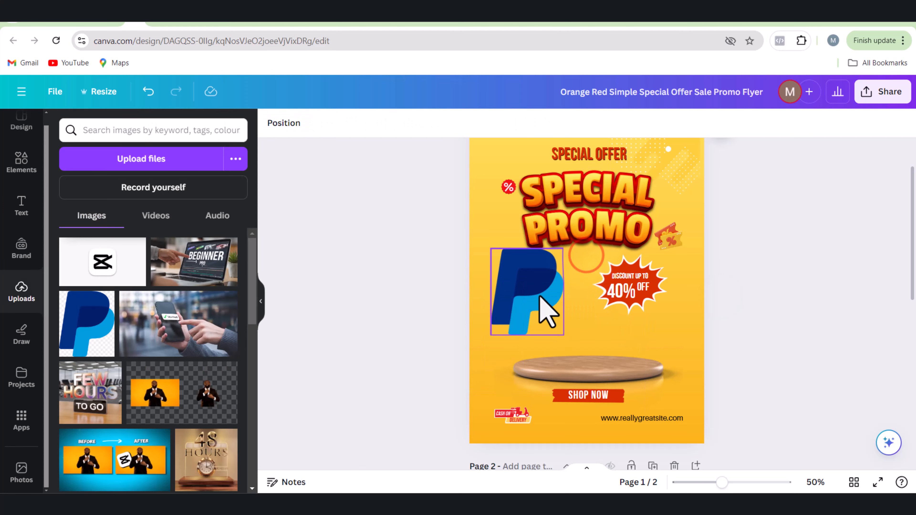
Move the PayPal logo onto the wooden podium and enlarge it slightly.
{"action": "left_click_drag", "start_coordinate": [541, 311], "coordinate": [597, 318]}
{"action": "left_click_drag", "start_coordinate": [548, 272], "coordinate": [540, 263]}
{"action": "left_click", "coordinate": [592, 296]}
{"action": "left_click_drag", "start_coordinate": [592, 296], "coordinate": [596, 301]}
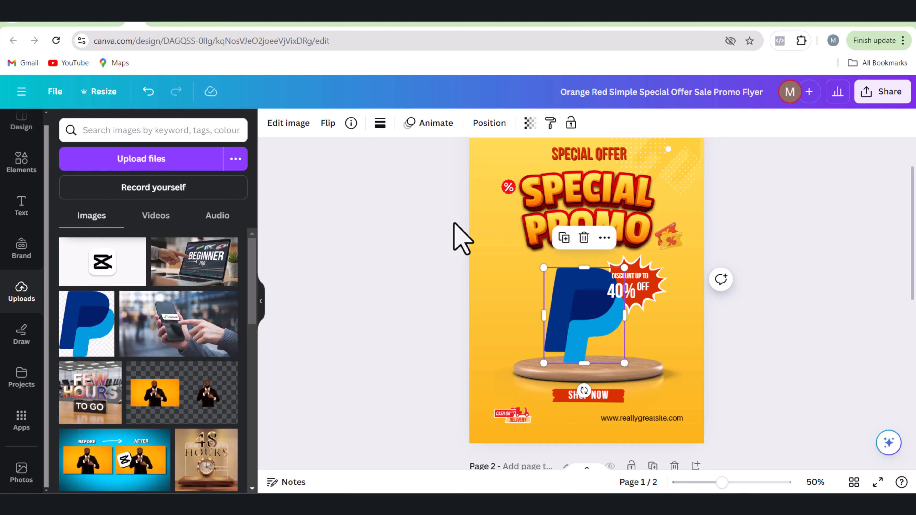
Try the Backdrop, Angled, Outline and Drop shadows on the PayPal logo, and finish with the Curved shadow.
{"action": "left_click", "coordinate": [285, 124]}
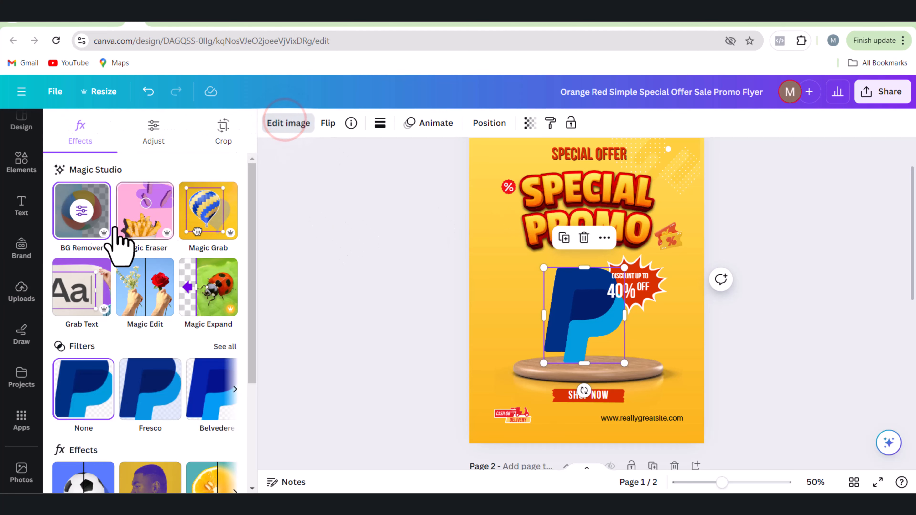
{"action": "scroll", "coordinate": [108, 274], "scroll_direction": "down", "scroll_amount": 4}
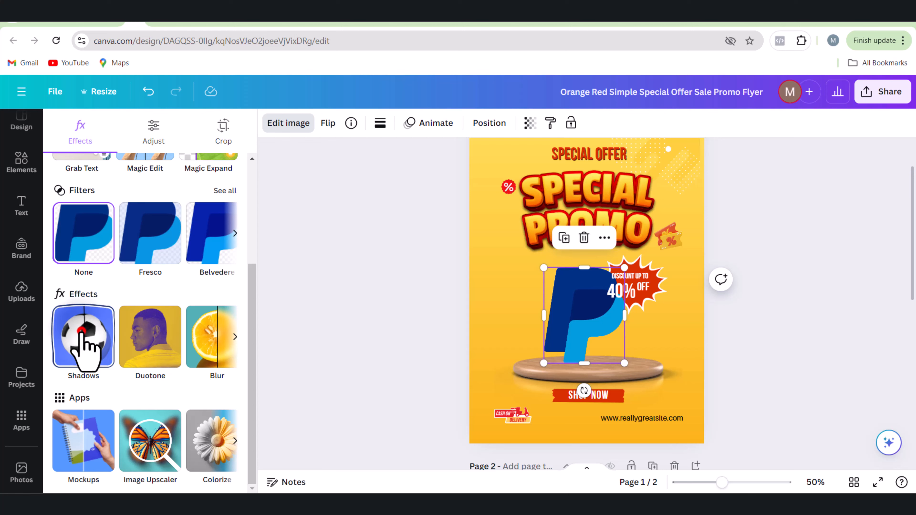
{"action": "left_click", "coordinate": [83, 333]}
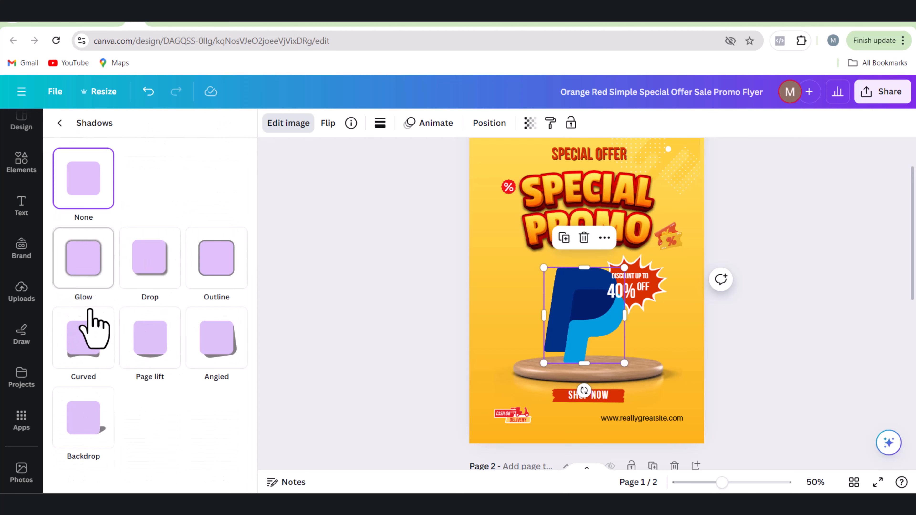
{"action": "left_click", "coordinate": [93, 423]}
{"action": "left_click_drag", "start_coordinate": [599, 337], "coordinate": [581, 314]}
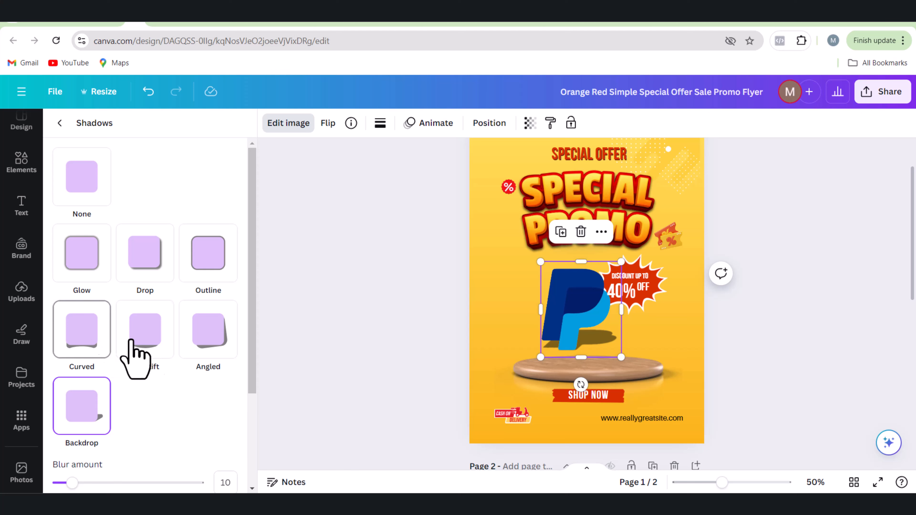
{"action": "left_click", "coordinate": [213, 341]}
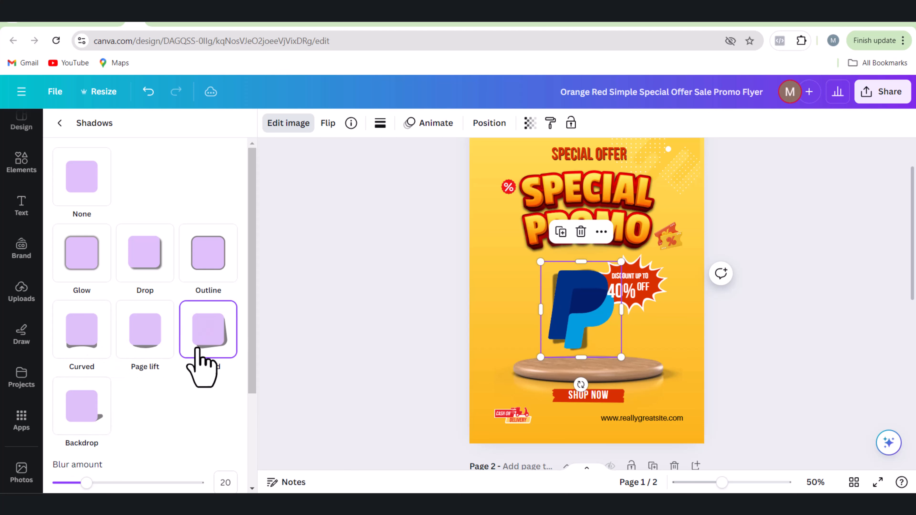
{"action": "left_click", "coordinate": [205, 269]}
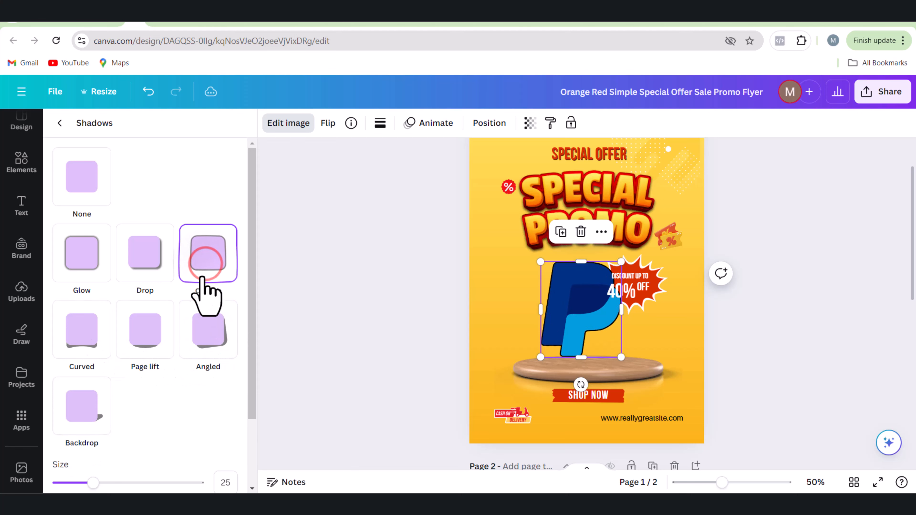
{"action": "left_click", "coordinate": [156, 265]}
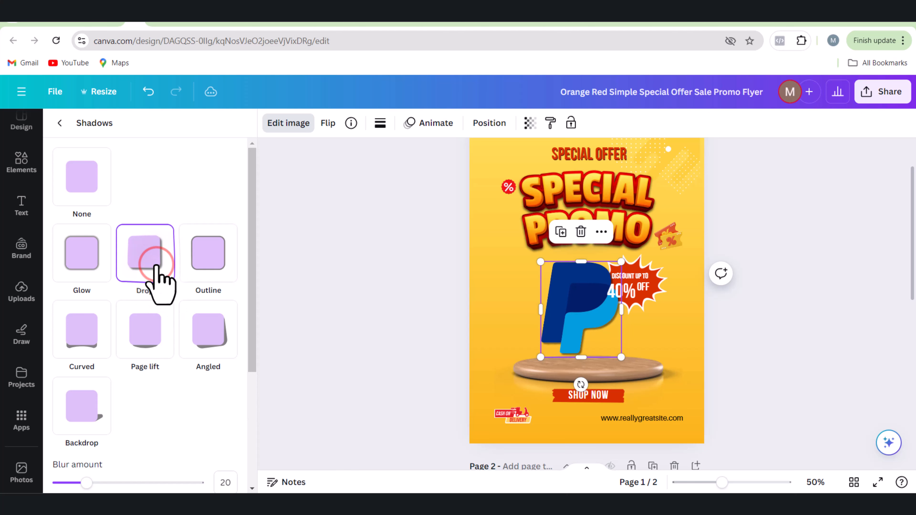
{"action": "left_click", "coordinate": [87, 335]}
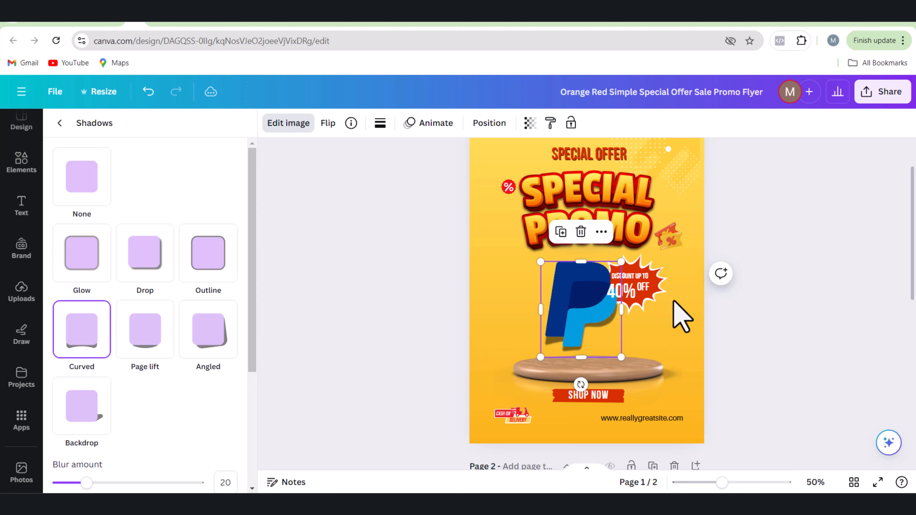
{"action": "left_click", "coordinate": [732, 345]}
Delete the wooden podium, and enlarge the PayPal logo beside the 40% off badge.
{"action": "left_click_drag", "start_coordinate": [628, 374], "coordinate": [650, 385]}
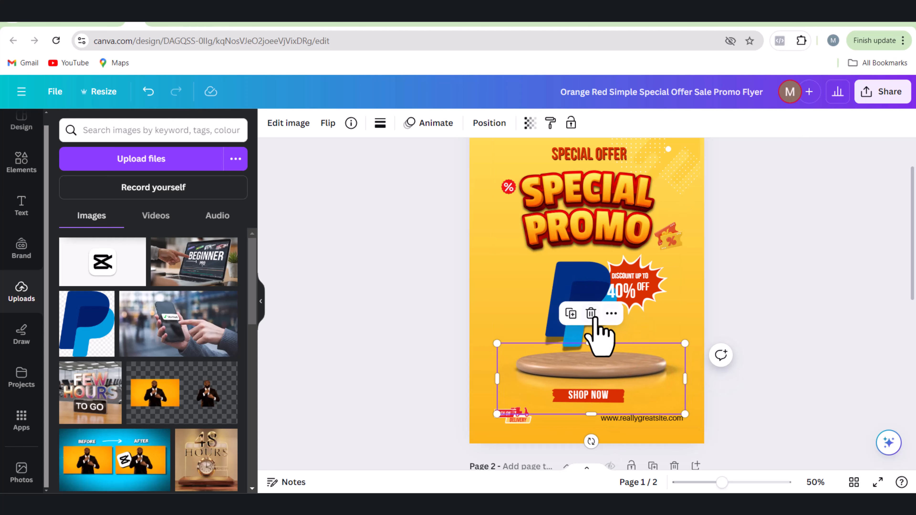
{"action": "left_click", "coordinate": [589, 315]}
{"action": "left_click_drag", "start_coordinate": [572, 327], "coordinate": [548, 329]}
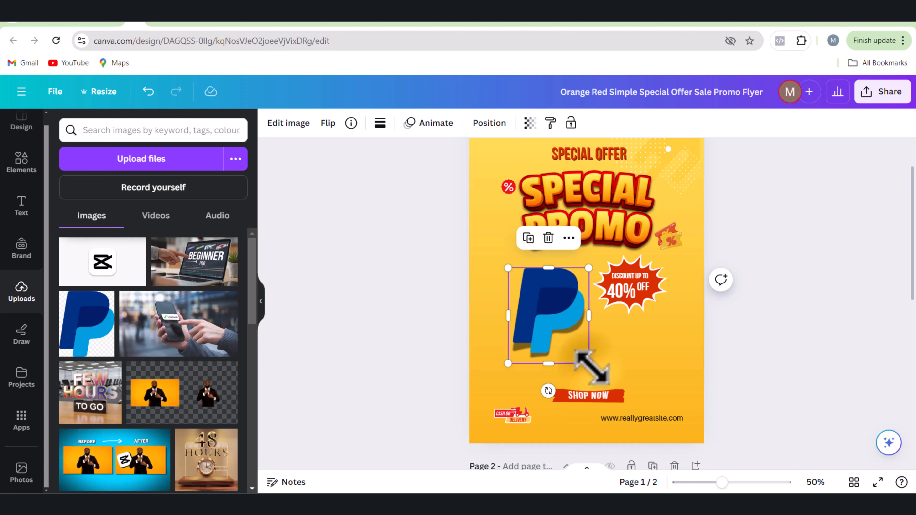
{"action": "left_click_drag", "start_coordinate": [588, 364], "coordinate": [613, 385]}
{"action": "left_click_drag", "start_coordinate": [562, 337], "coordinate": [555, 327]}
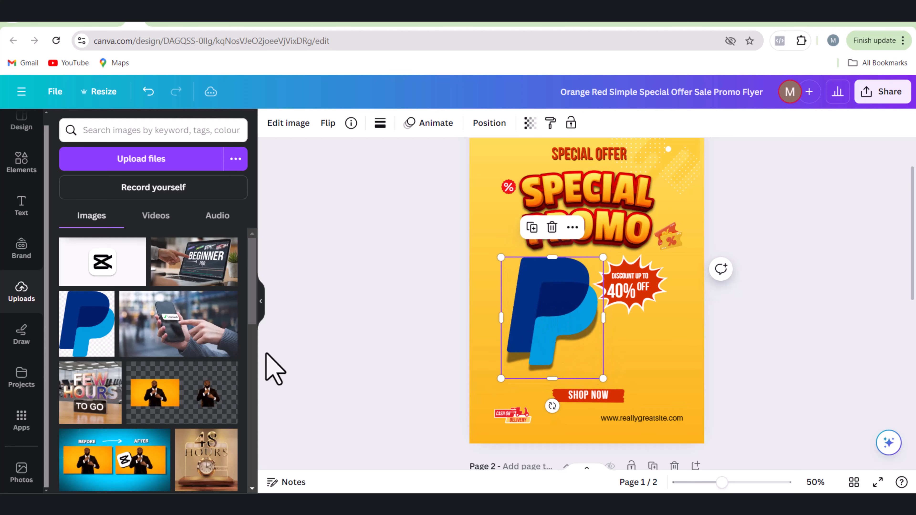
Try flipping the PayPal logo horizontally and vertically, and restore its original orientation.
{"action": "left_click", "coordinate": [279, 123]}
{"action": "left_click", "coordinate": [403, 227]}
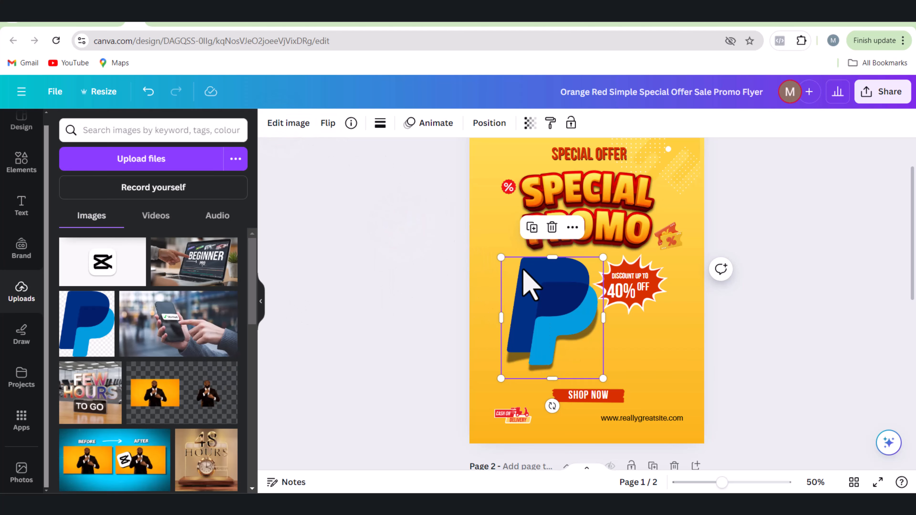
{"action": "left_click", "coordinate": [327, 123]}
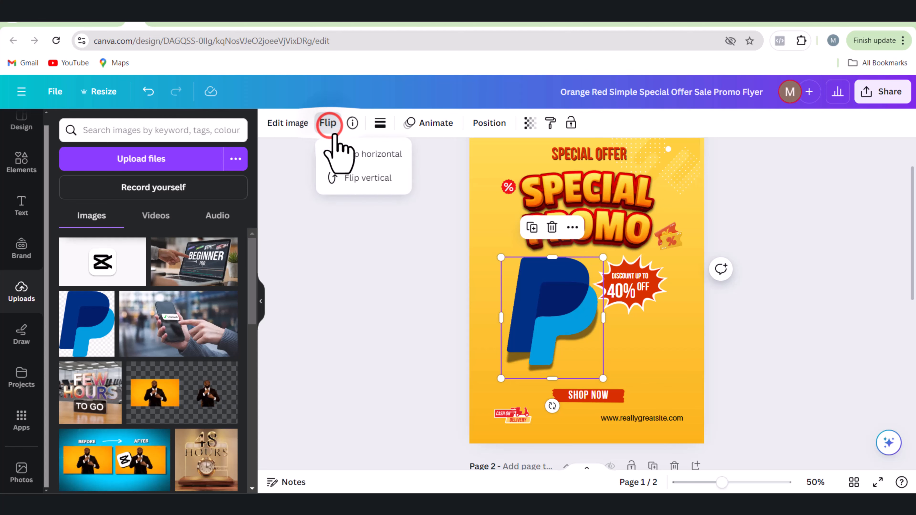
{"action": "left_click", "coordinate": [370, 158]}
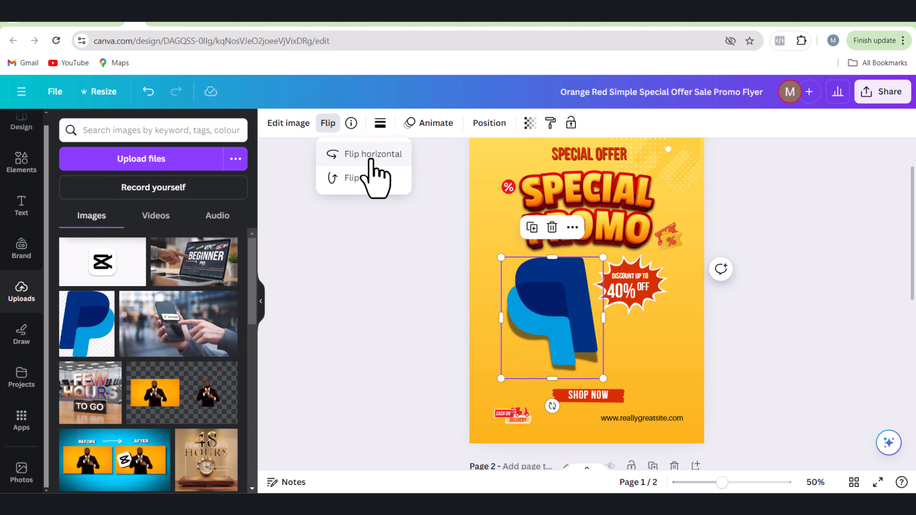
{"action": "left_click", "coordinate": [369, 180]}
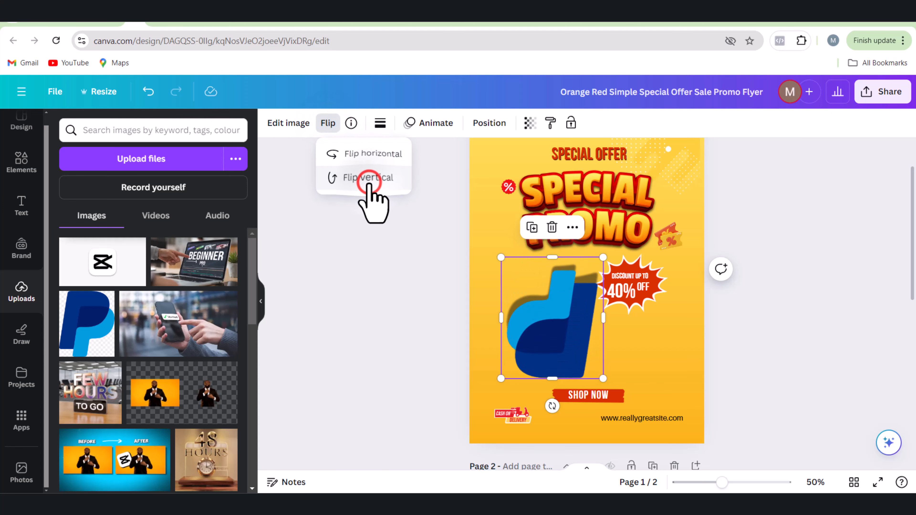
{"action": "left_click", "coordinate": [373, 154]}
{"action": "left_click", "coordinate": [369, 183]}
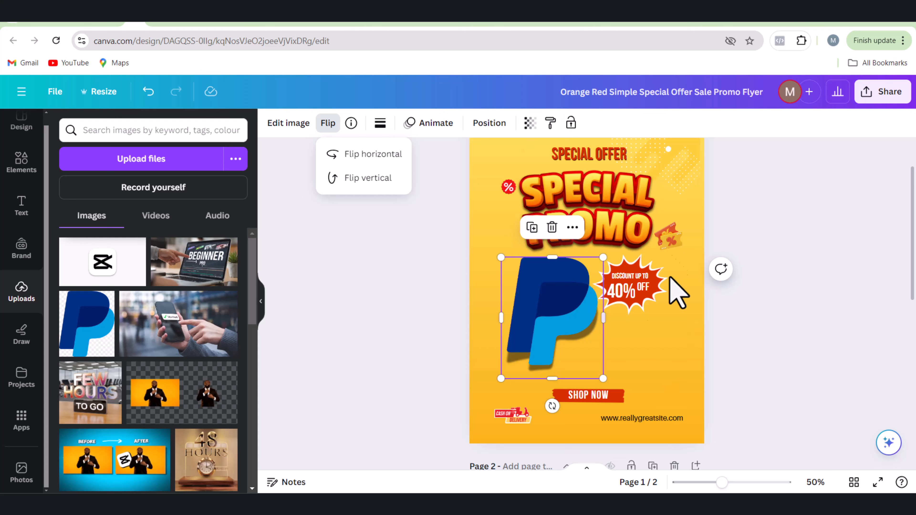
{"action": "left_click", "coordinate": [791, 335]}
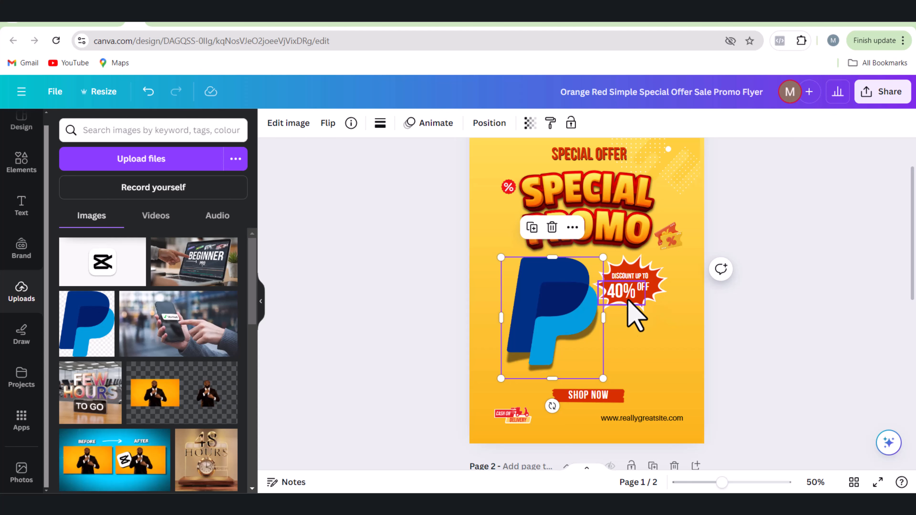
Nudge the PayPal logo, move the Special Offer text beneath the 40% badge, and replace its wording with ON PAYPAL ACCOUNT CREATION.
{"action": "mouse_move", "coordinate": [532, 323]}
{"action": "left_mouse_down"}
{"action": "mouse_move", "coordinate": [548, 317]}
{"action": "mouse_move", "coordinate": [540, 321]}
{"action": "left_mouse_up"}
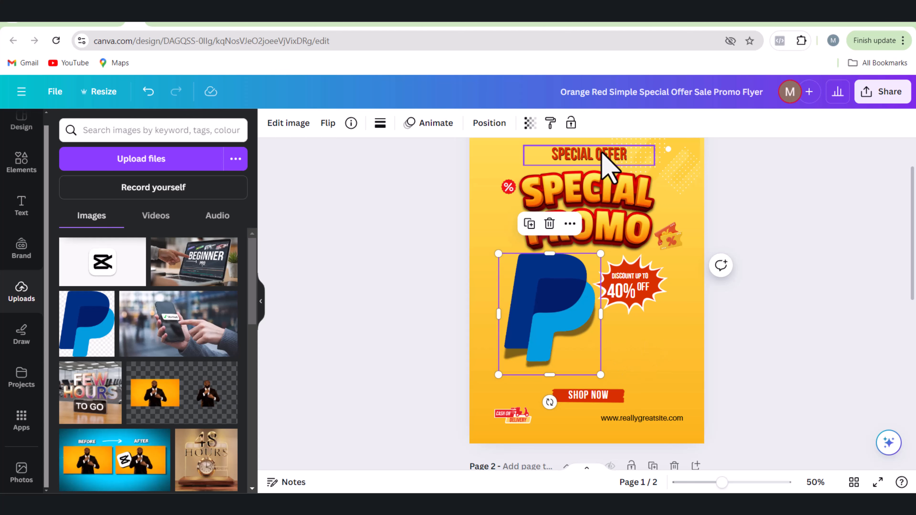
{"action": "left_click", "coordinate": [596, 163]}
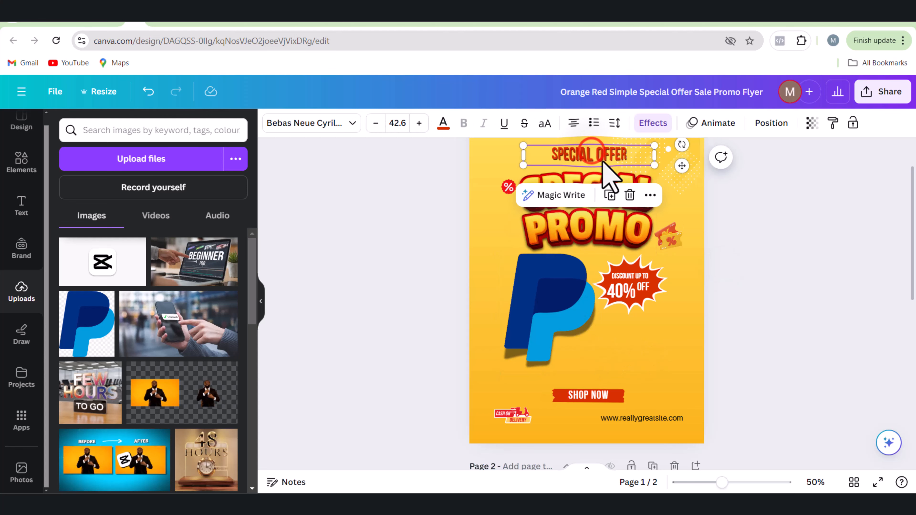
{"action": "left_click_drag", "start_coordinate": [607, 169], "coordinate": [634, 348]}
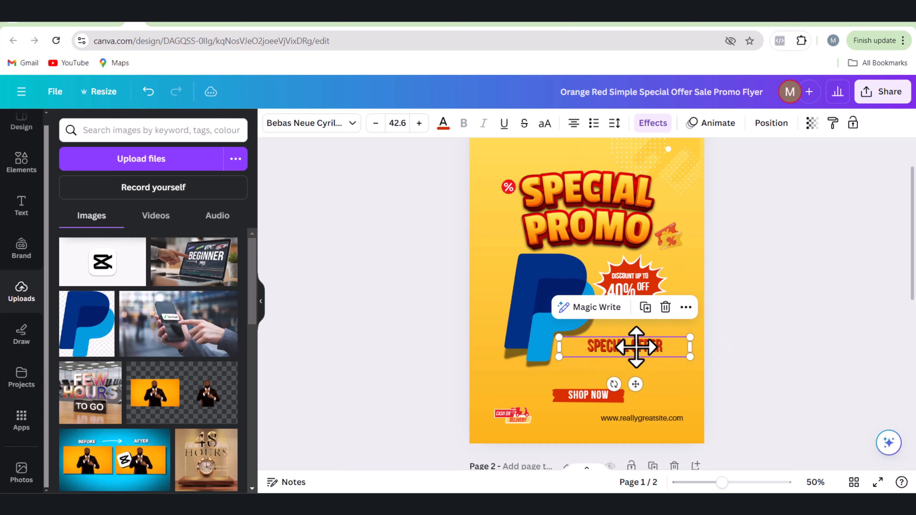
{"action": "double_click", "coordinate": [651, 346]}
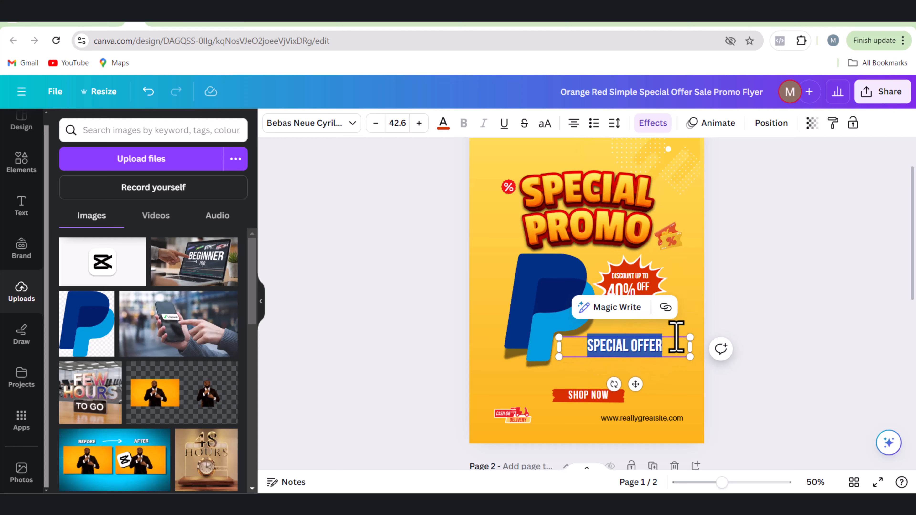
{"action": "type", "text": "ON PAYPAL ACCOUNT"}
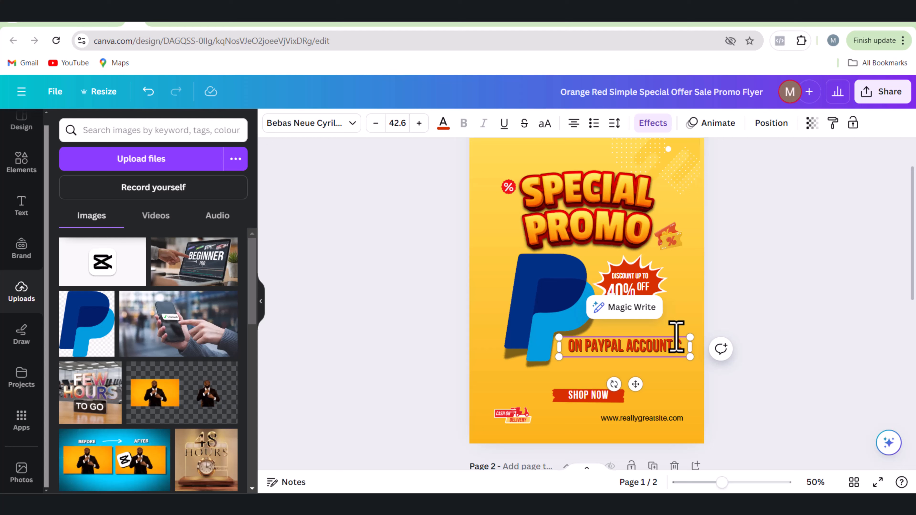
{"action": "type", "text": "at"}
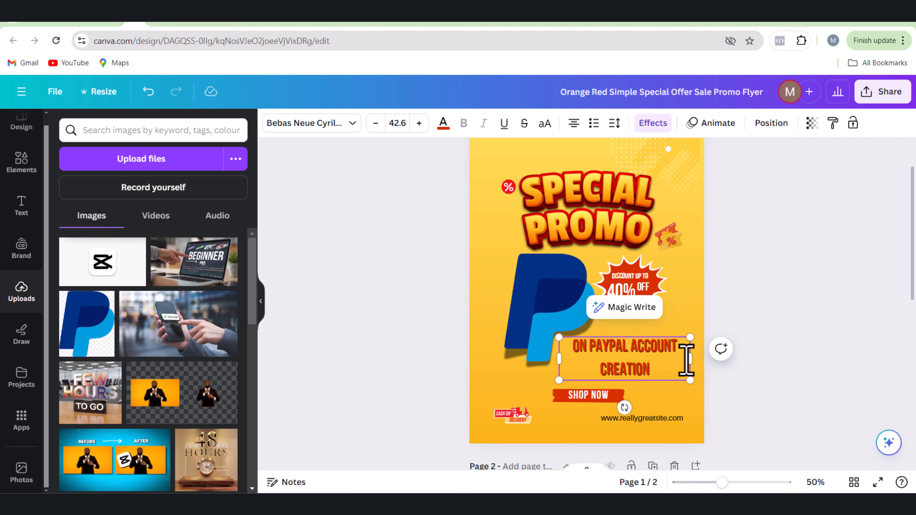
Widen the account-creation text box to fit one line, scale it down to the flyer's width, and increase its font size to 34.4.
{"action": "left_click_drag", "start_coordinate": [689, 358], "coordinate": [752, 369]}
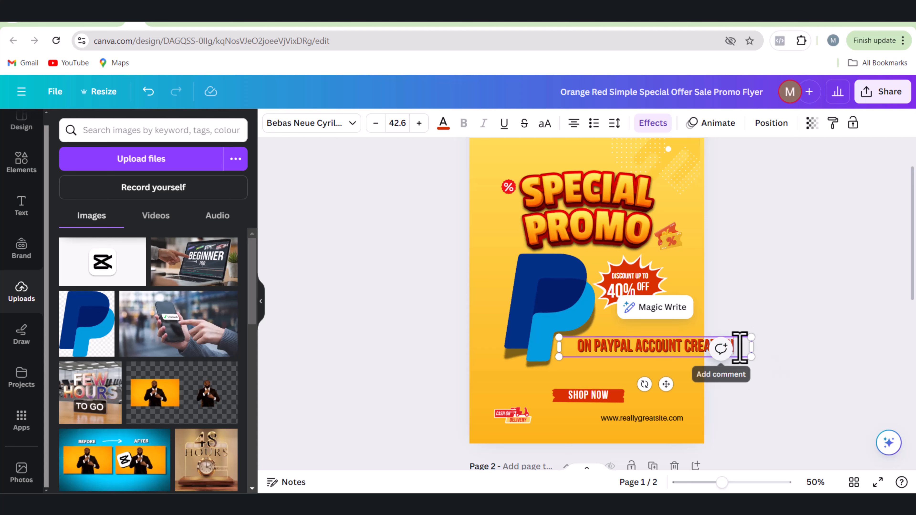
{"action": "left_click_drag", "start_coordinate": [752, 336], "coordinate": [692, 344]}
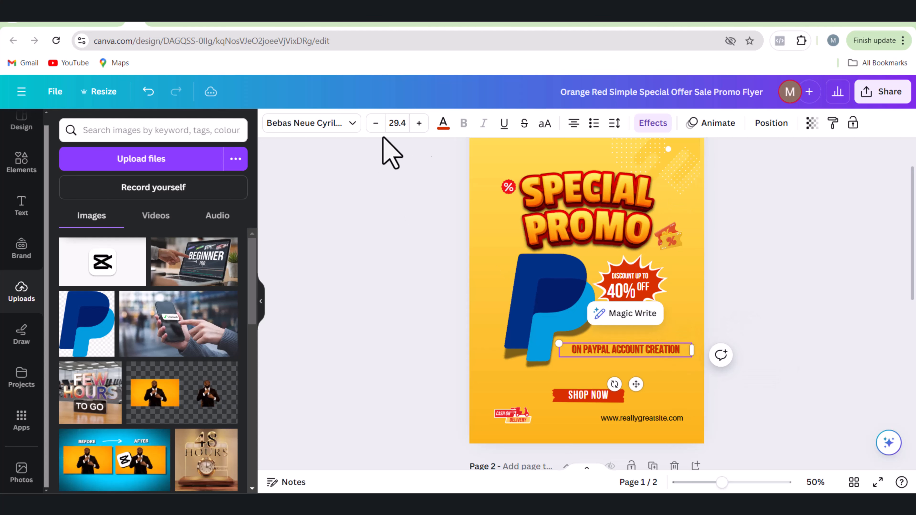
{"action": "left_click", "coordinate": [419, 122]}
{"action": "left_click", "coordinate": [419, 123]}
{"action": "left_click", "coordinate": [419, 123]}
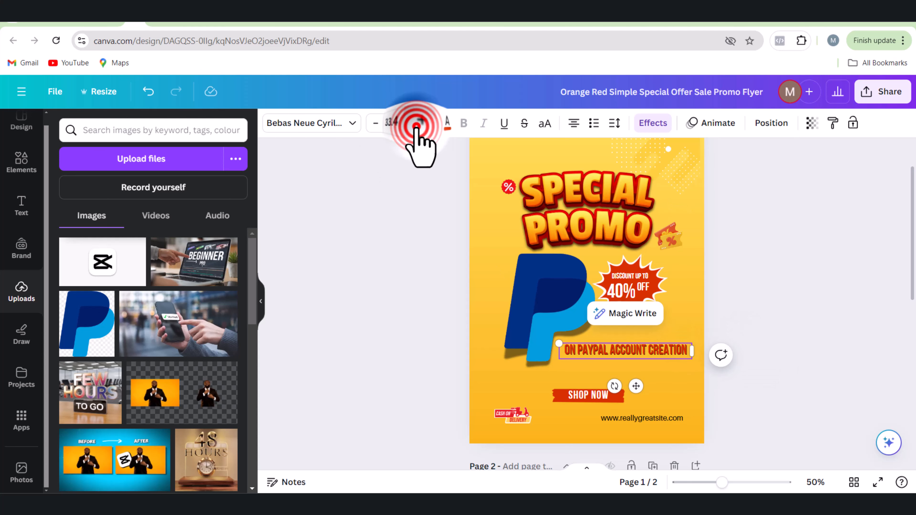
{"action": "left_click", "coordinate": [419, 122]}
{"action": "left_click", "coordinate": [420, 123]}
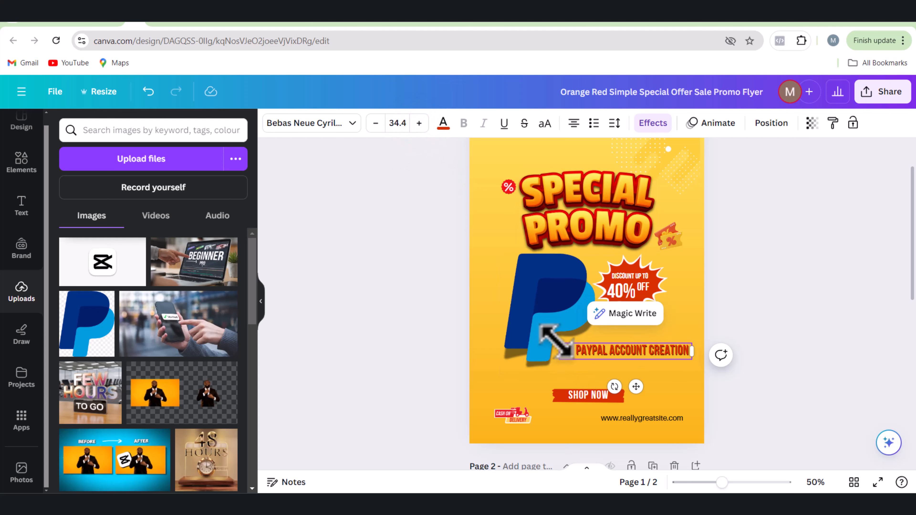
Scale the account-creation text down to size 31.6 and shift it slightly away from the flyer's right edge.
{"action": "left_click_drag", "start_coordinate": [558, 343], "coordinate": [579, 345]}
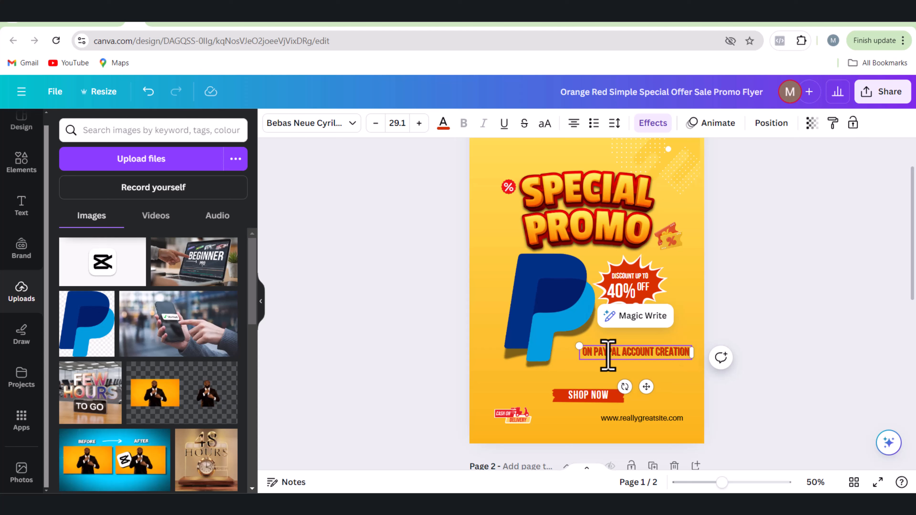
{"action": "left_click_drag", "start_coordinate": [579, 346], "coordinate": [569, 345]}
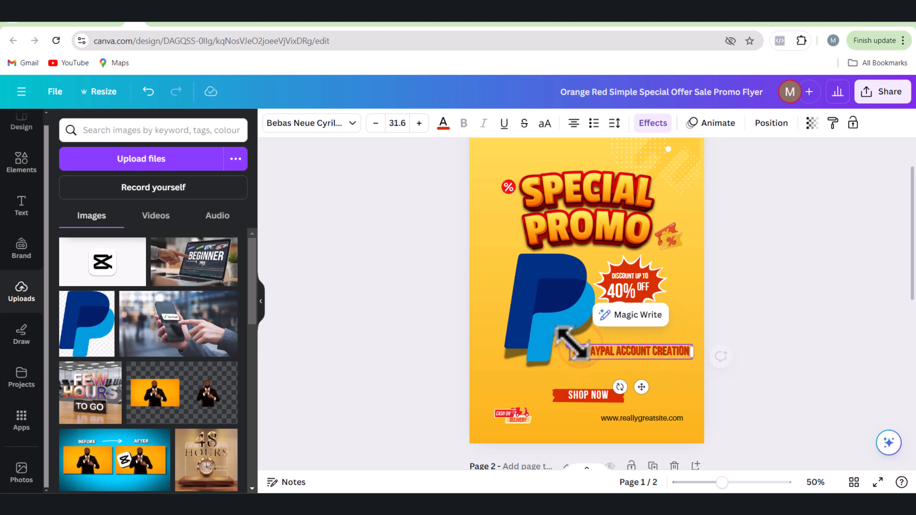
{"action": "left_click", "coordinate": [805, 339]}
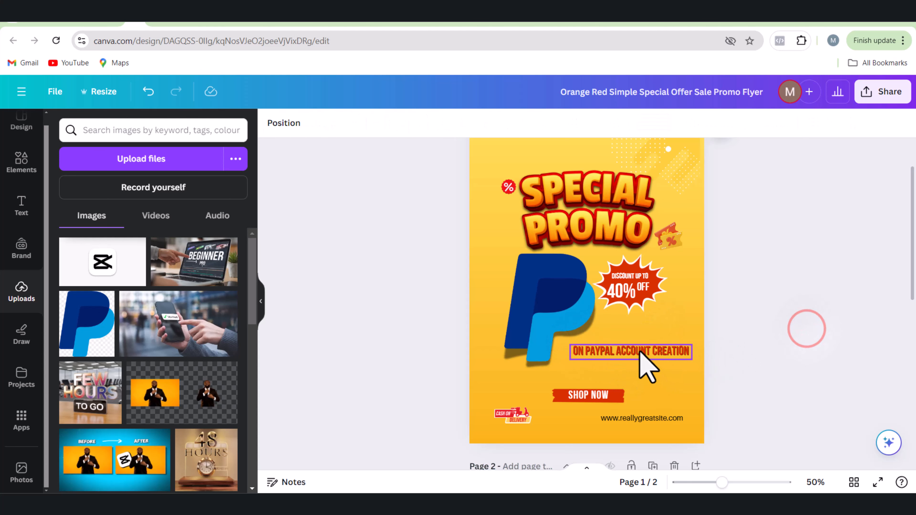
{"action": "left_click_drag", "start_coordinate": [637, 354], "coordinate": [633, 350]}
{"action": "left_click", "coordinate": [786, 316]}
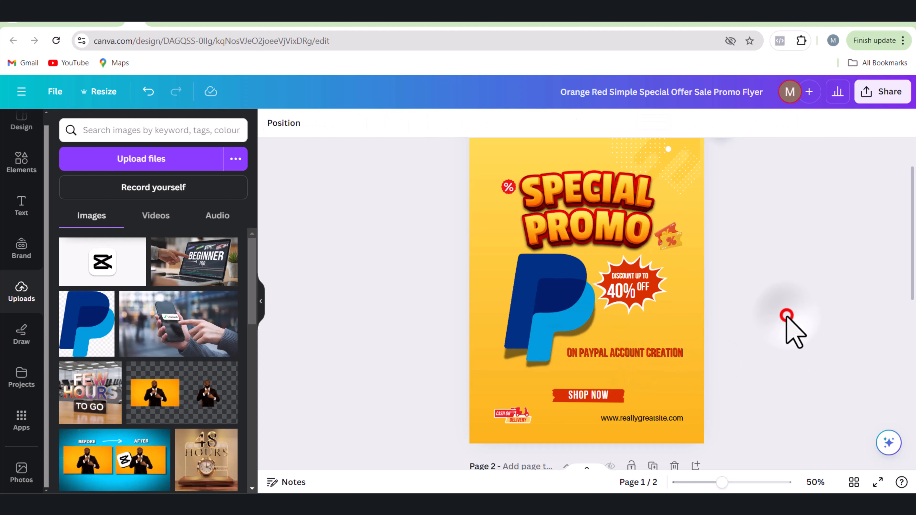
Spread out the layout by moving the Special Promo title slightly up and the PayPal logo and account-creation text slightly down.
{"action": "mouse_move", "coordinate": [560, 281]}
{"action": "left_mouse_down"}
{"action": "mouse_move", "coordinate": [548, 287]}
{"action": "mouse_move", "coordinate": [556, 292]}
{"action": "left_mouse_up"}
{"action": "mouse_move", "coordinate": [619, 205]}
{"action": "left_mouse_down"}
{"action": "mouse_move", "coordinate": [612, 185]}
{"action": "mouse_move", "coordinate": [616, 193]}
{"action": "left_mouse_up"}
{"action": "left_click", "coordinate": [796, 325]}
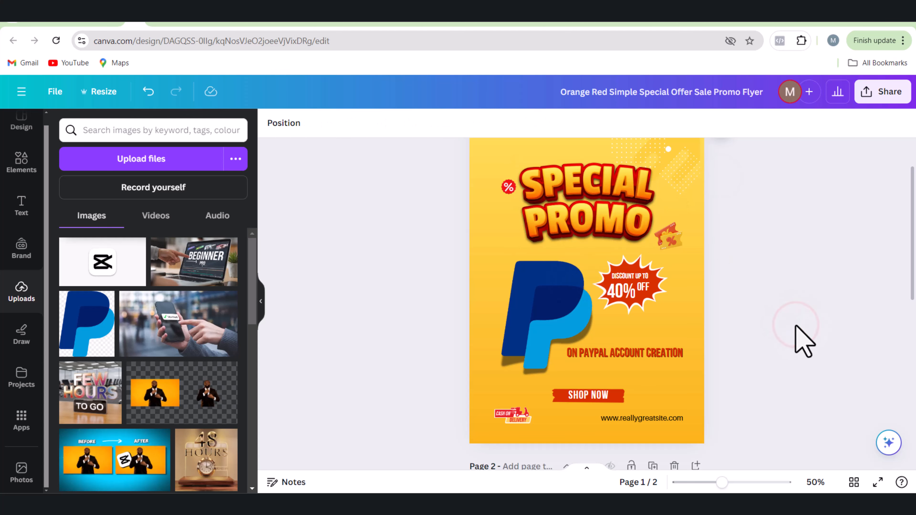
{"action": "left_click", "coordinate": [633, 353]}
{"action": "left_click_drag", "start_coordinate": [633, 353], "coordinate": [633, 359]}
{"action": "left_click", "coordinate": [767, 332]}
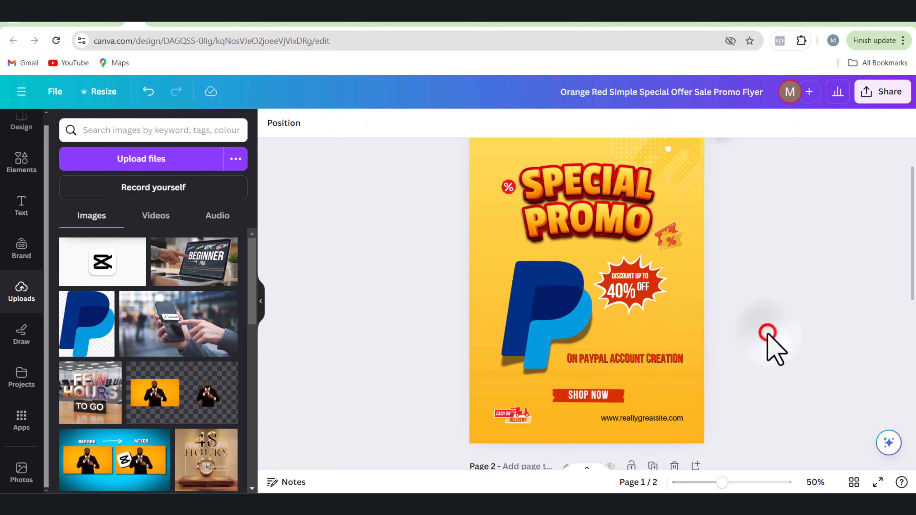
{"action": "left_click", "coordinate": [638, 359]}
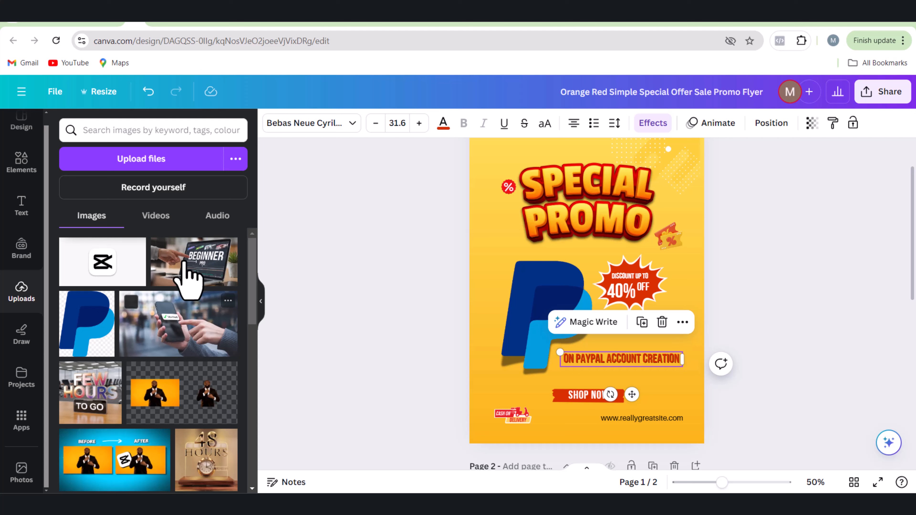
{"action": "left_click", "coordinate": [740, 401]}
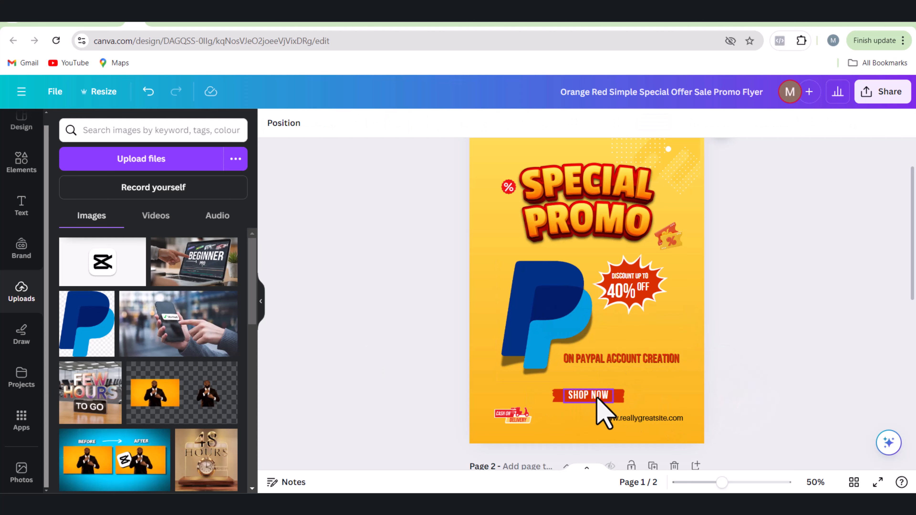
Delete the Cash on Delivery sticker from the flyer's lower-left corner.
{"action": "left_click", "coordinate": [527, 419]}
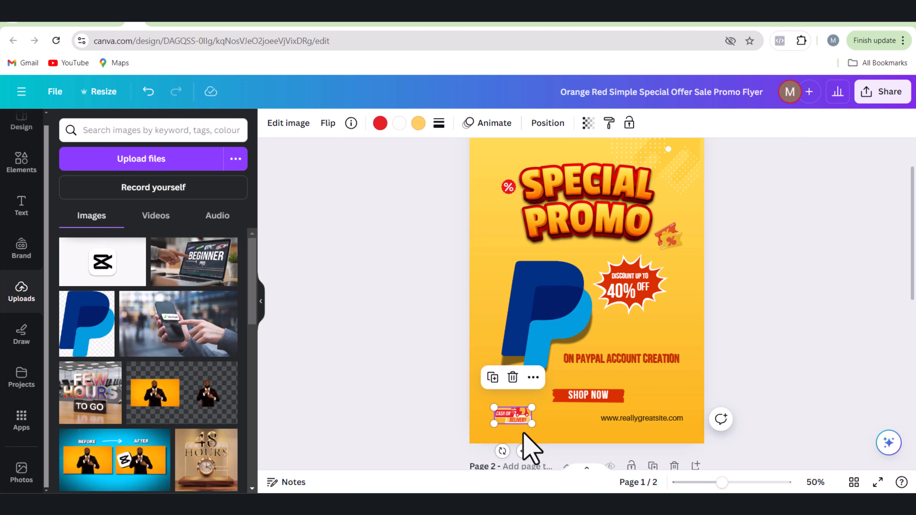
{"action": "left_click", "coordinate": [514, 381]}
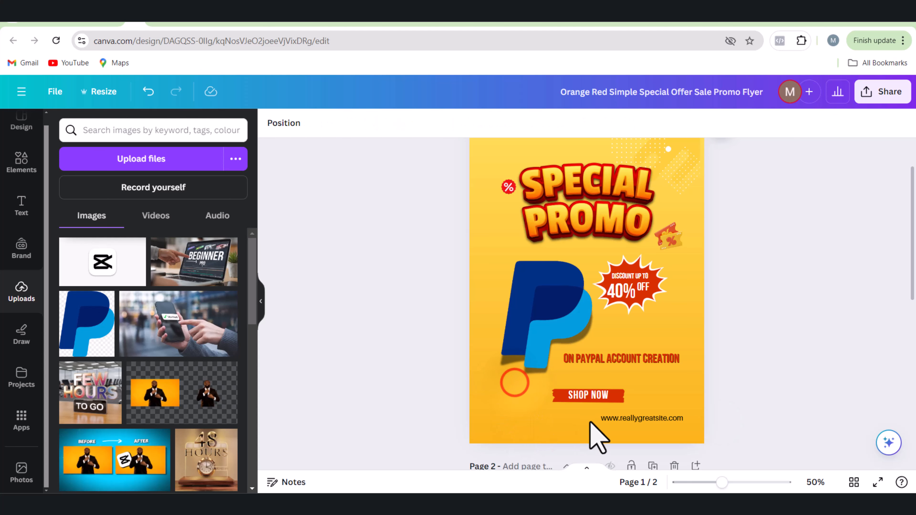
{"action": "left_click", "coordinate": [636, 418]}
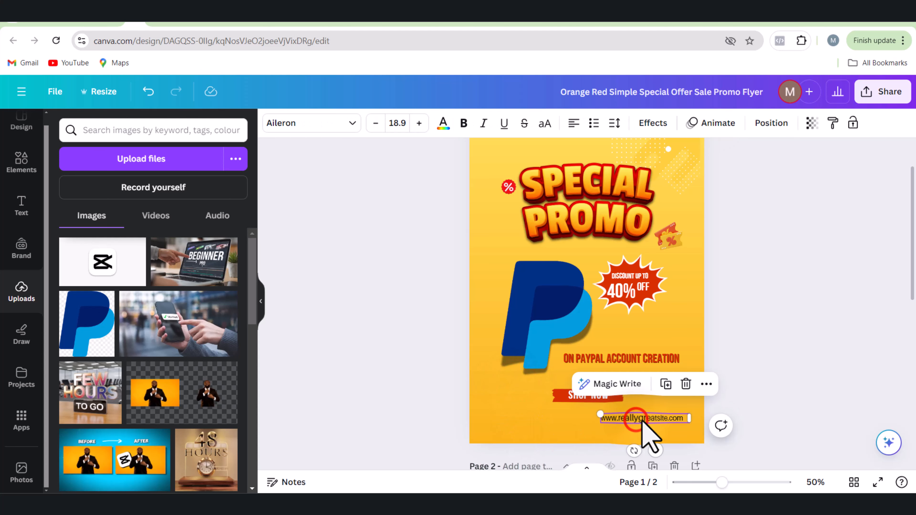
Move the Shop Now banner and its label to the flyer's lower-left corner, and change the label to MESSAGE plus the contact phone number.
{"action": "left_click_drag", "start_coordinate": [539, 410], "coordinate": [493, 419]}
{"action": "left_click_drag", "start_coordinate": [587, 395], "coordinate": [525, 418]}
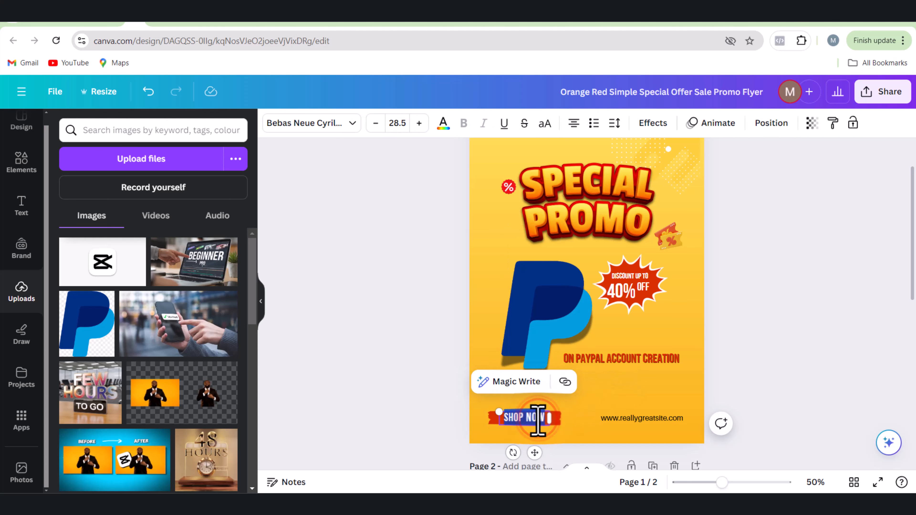
{"action": "type", "text": "MESSAG"}
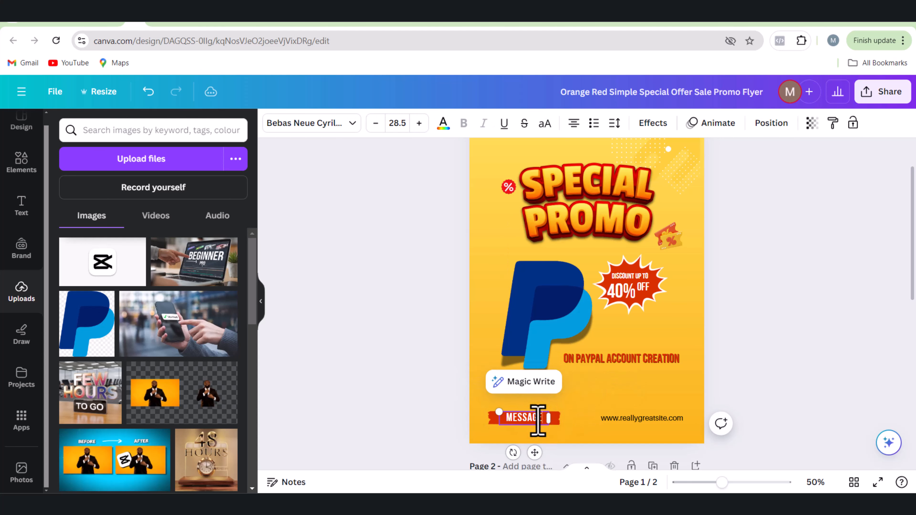
{"action": "type", "text": "E 08048339"}
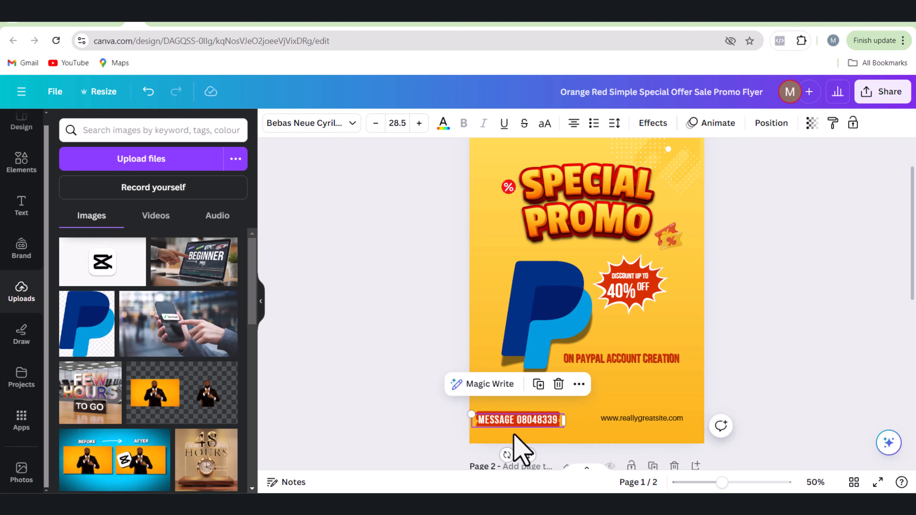
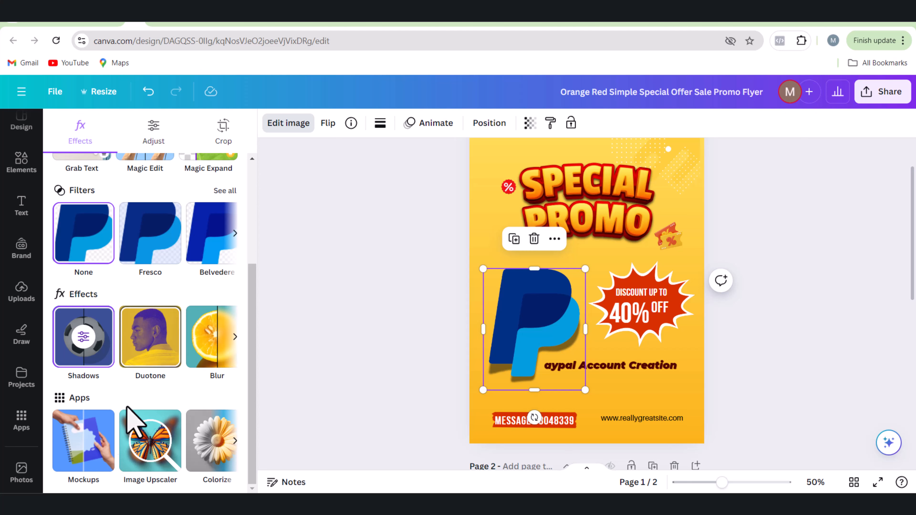
Try the white mug mockup on the PayPal logo, reposition and shrink it, and undo the mockup.
{"action": "left_click", "coordinate": [85, 425]}
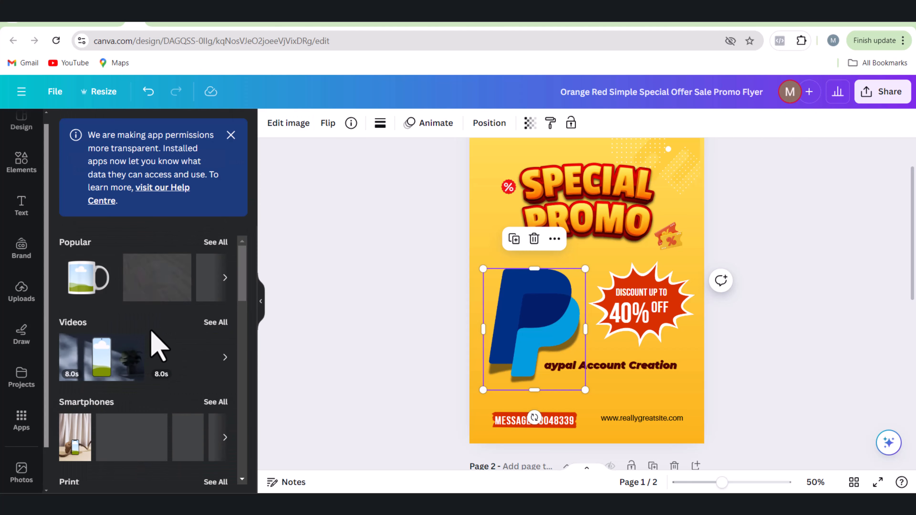
{"action": "scroll", "coordinate": [118, 320], "scroll_direction": "down", "scroll_amount": 1}
{"action": "scroll", "coordinate": [149, 330], "scroll_direction": "up", "scroll_amount": 1}
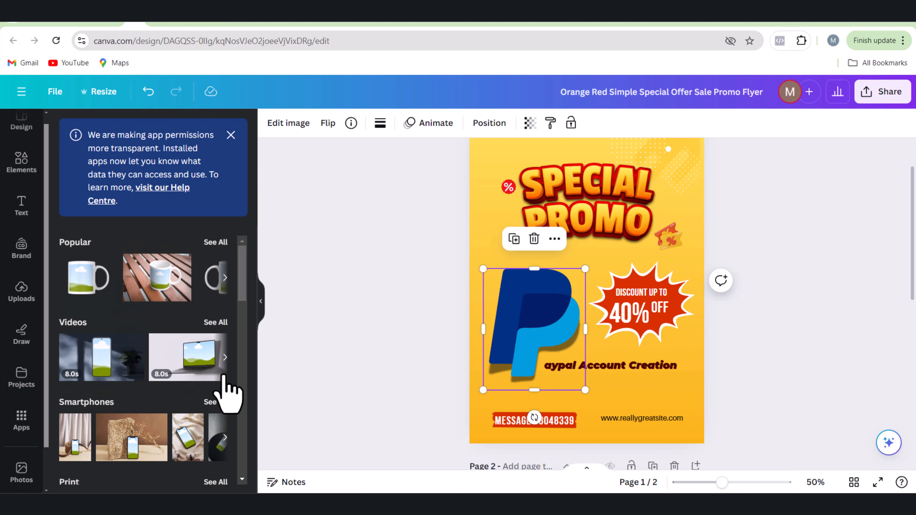
{"action": "left_click", "coordinate": [85, 279]}
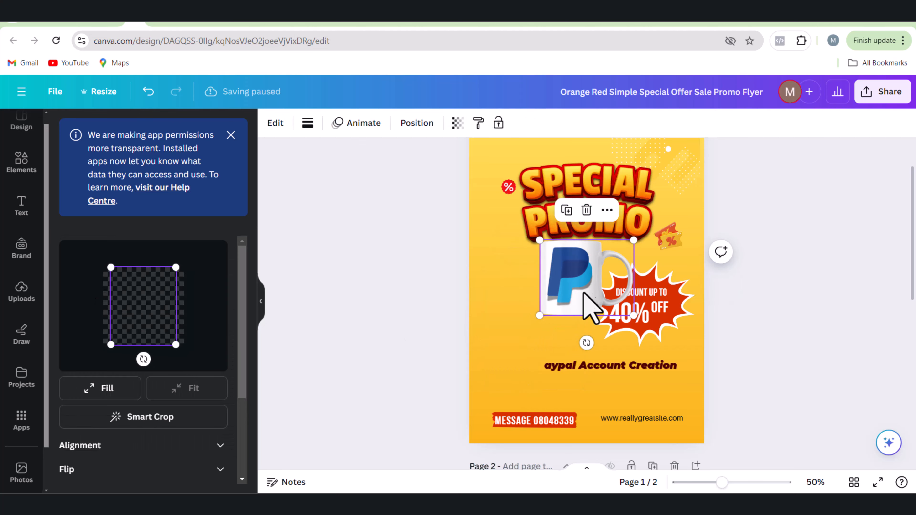
{"action": "left_click_drag", "start_coordinate": [585, 293], "coordinate": [560, 311]}
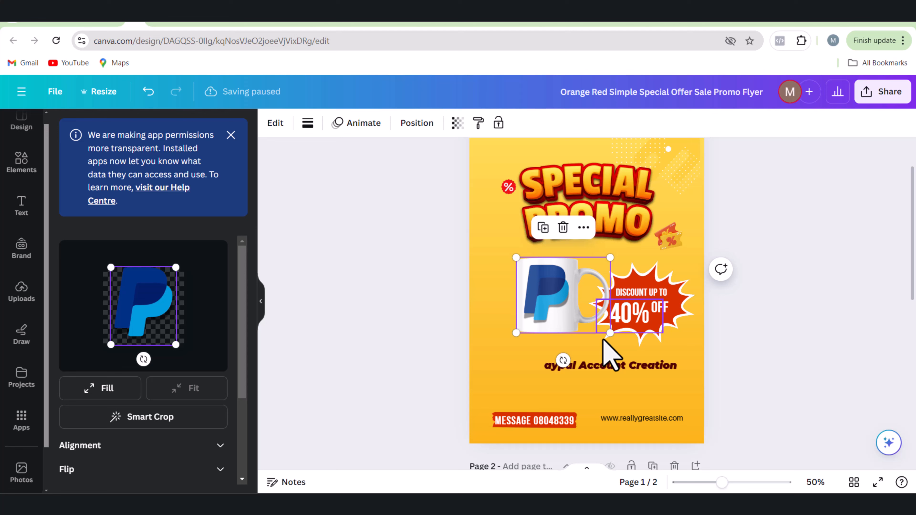
{"action": "mouse_move", "coordinate": [609, 333]}
{"action": "left_mouse_down"}
{"action": "mouse_move", "coordinate": [668, 379]}
{"action": "mouse_move", "coordinate": [600, 325]}
{"action": "left_mouse_up"}
{"action": "key", "text": "ctrl+z"}
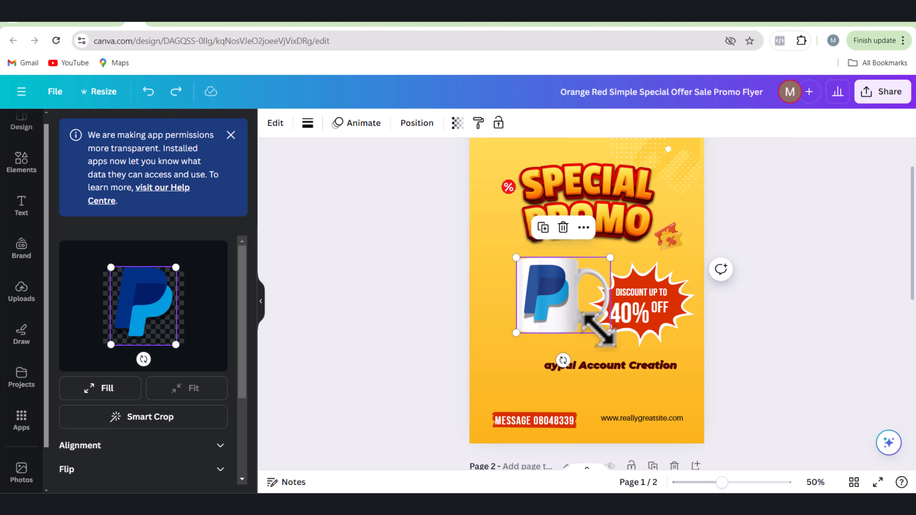
{"action": "key", "text": "ctrl+z"}
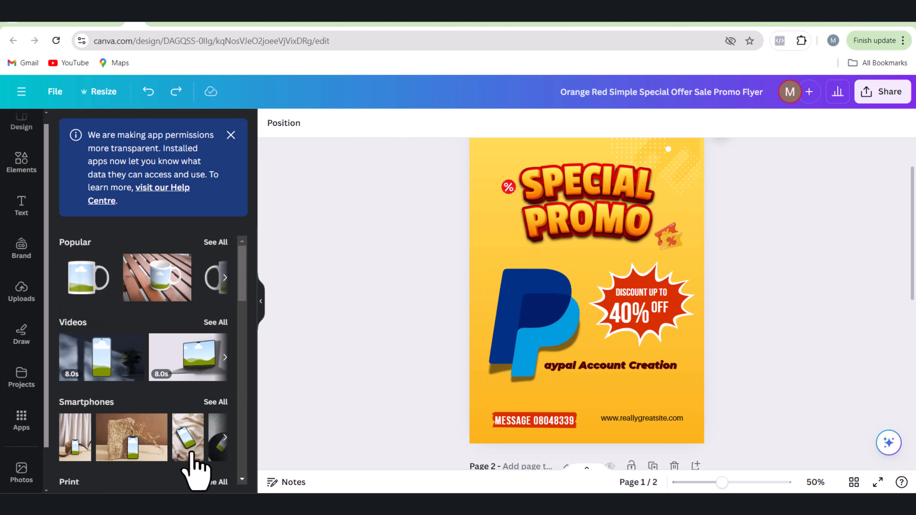
Look through the print, apparel and computer mockups, and review both flyer pages.
{"action": "scroll", "coordinate": [174, 399], "scroll_direction": "down", "scroll_amount": 6}
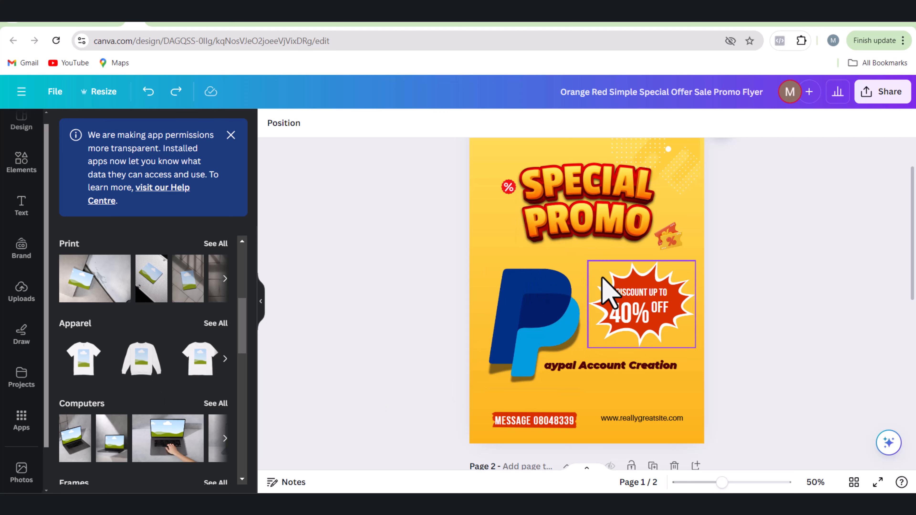
{"action": "scroll", "coordinate": [558, 352], "scroll_direction": "down", "scroll_amount": 3}
{"action": "scroll", "coordinate": [613, 346], "scroll_direction": "down", "scroll_amount": 5}
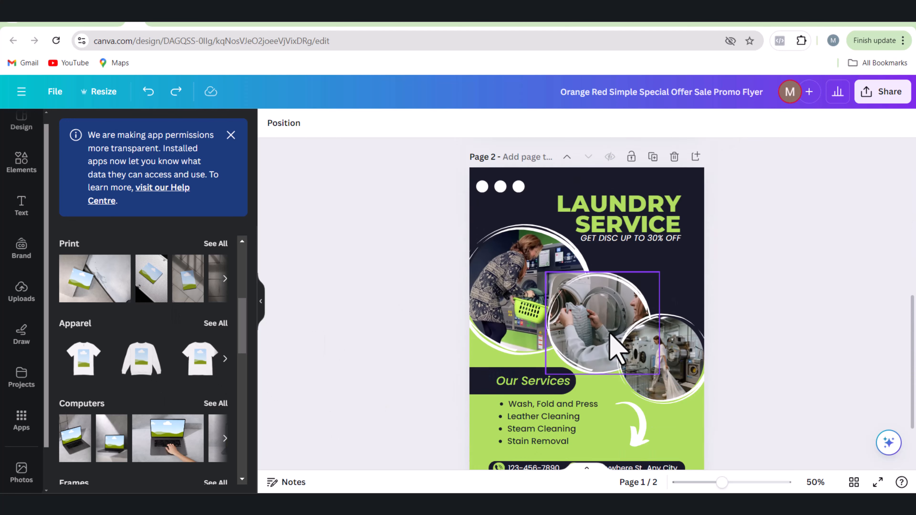
{"action": "scroll", "coordinate": [617, 348], "scroll_direction": "down", "scroll_amount": 2}
{"action": "scroll", "coordinate": [556, 323], "scroll_direction": "up", "scroll_amount": 8}
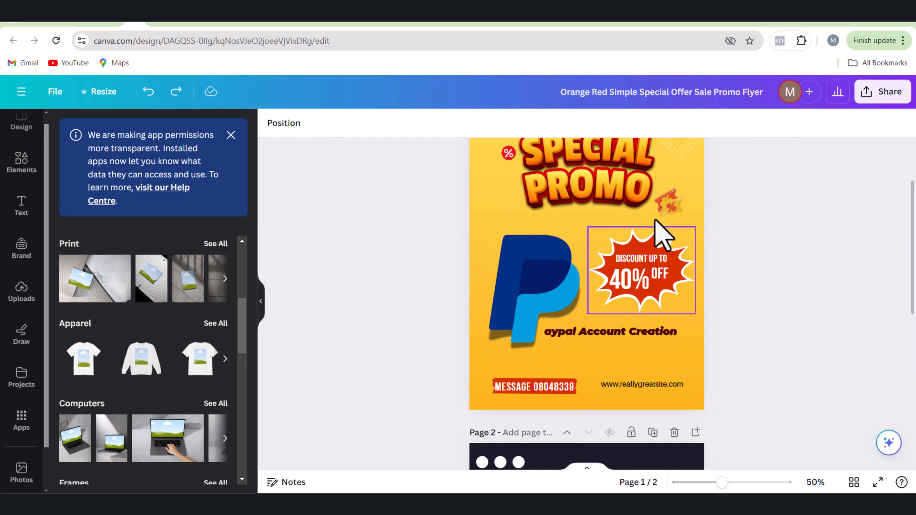
{"action": "scroll", "coordinate": [660, 231], "scroll_direction": "up", "scroll_amount": 3}
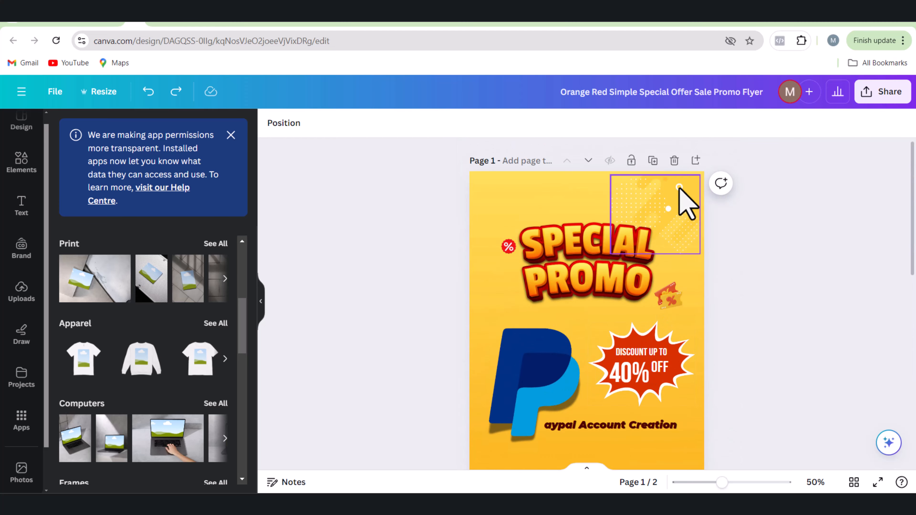
Duplicate page 1 and delete the SPECIAL PROMO title, PayPal logo, percent icon, discount badge and account-creation text from the copy.
{"action": "left_click", "coordinate": [653, 164]}
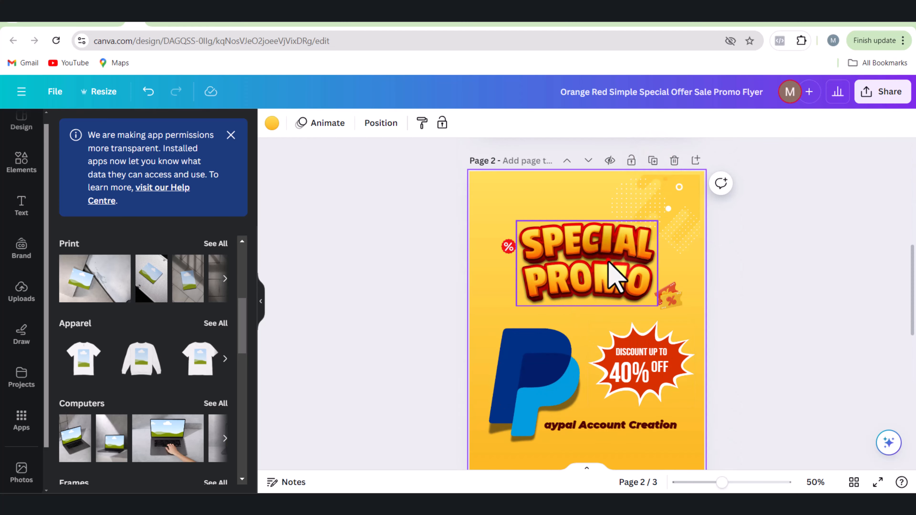
{"action": "left_click", "coordinate": [616, 278]}
{"action": "key", "text": "Delete"}
{"action": "left_click", "coordinate": [547, 364]}
{"action": "key", "text": "Delete"}
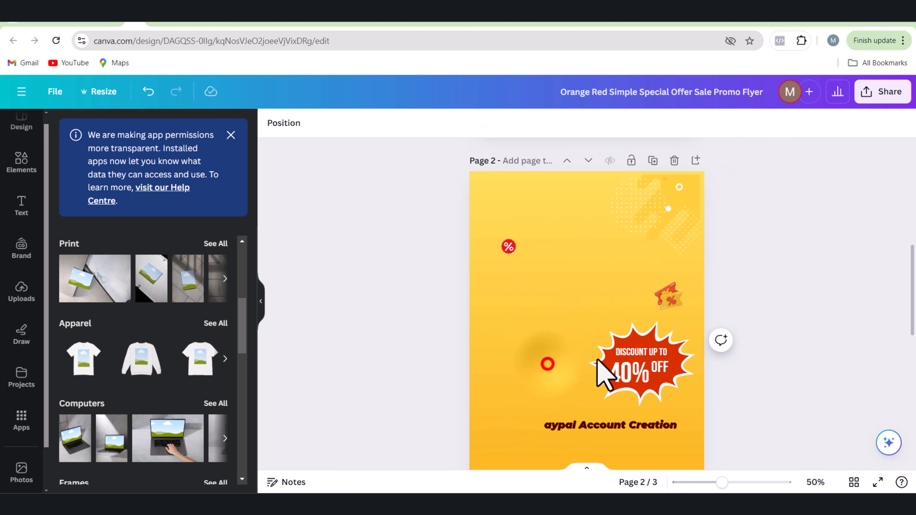
{"action": "left_click", "coordinate": [645, 352]}
{"action": "left_click_drag", "start_coordinate": [465, 218], "coordinate": [606, 477]}
{"action": "key", "text": "Delete"}
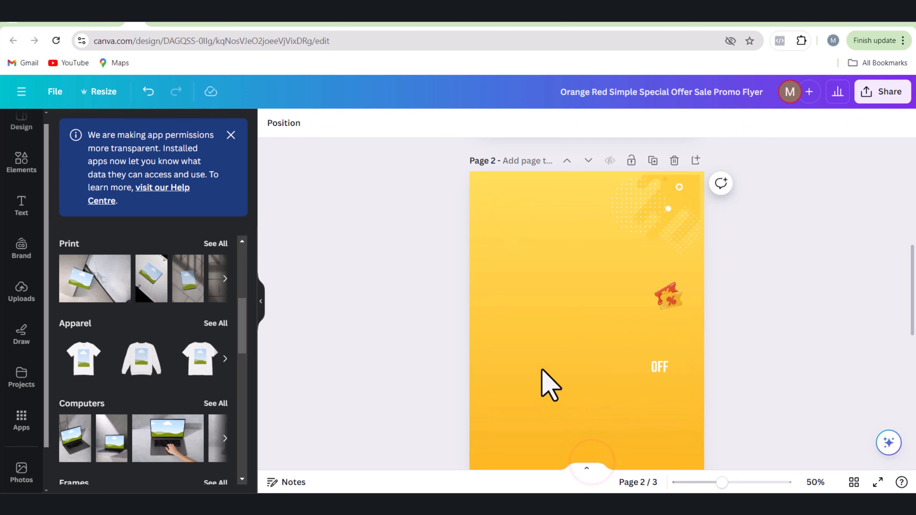
Delete the remaining OFF text, ticket icon and dotted corner pattern from page 2, keeping only its yellow gradient background.
{"action": "scroll", "coordinate": [542, 370], "scroll_direction": "down", "scroll_amount": 5}
{"action": "scroll", "coordinate": [664, 330], "scroll_direction": "up", "scroll_amount": 2}
{"action": "left_click", "coordinate": [660, 359]}
{"action": "key", "text": "Delete"}
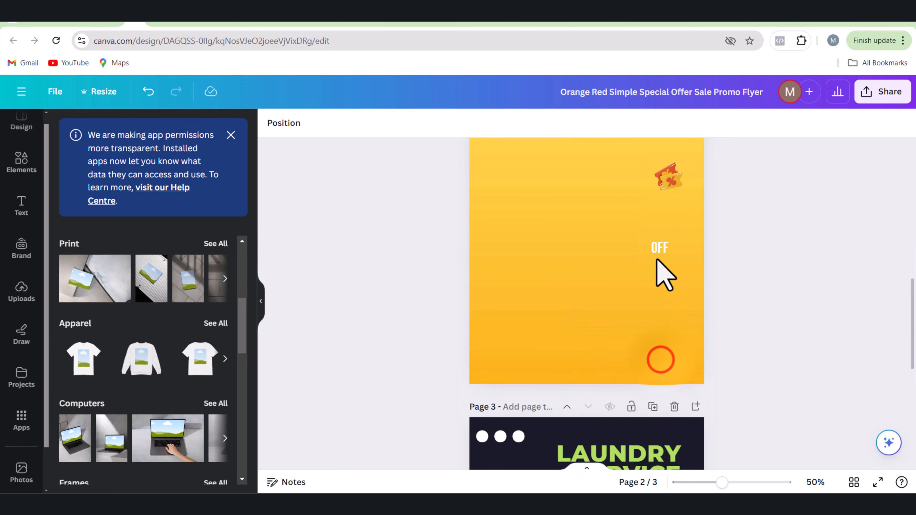
{"action": "left_click", "coordinate": [659, 247]}
{"action": "key", "text": "Delete"}
{"action": "left_click", "coordinate": [665, 179]}
{"action": "key", "text": "Delete"}
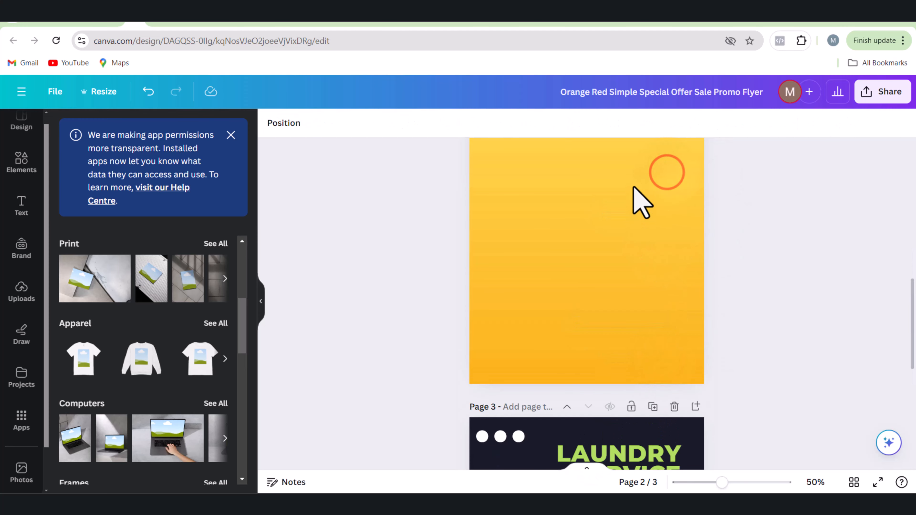
{"action": "scroll", "coordinate": [645, 202], "scroll_direction": "up", "scroll_amount": 4}
{"action": "left_click", "coordinate": [675, 273]}
{"action": "key", "text": "Delete"}
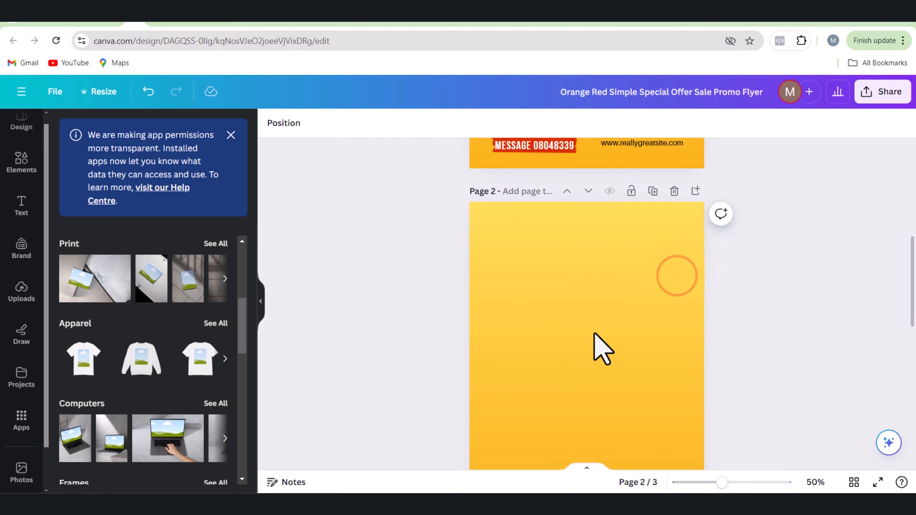
{"action": "scroll", "coordinate": [591, 340], "scroll_direction": "down", "scroll_amount": 3}
{"action": "scroll", "coordinate": [587, 337], "scroll_direction": "up", "scroll_amount": 1}
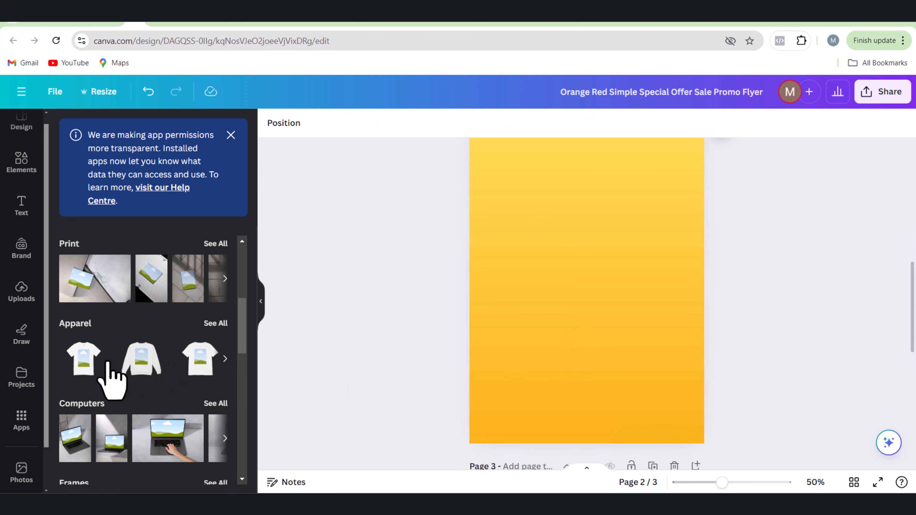
Place the uploaded Mayor Concept logo with white and red arrows on a black square onto page 2.
{"action": "left_click", "coordinate": [19, 290]}
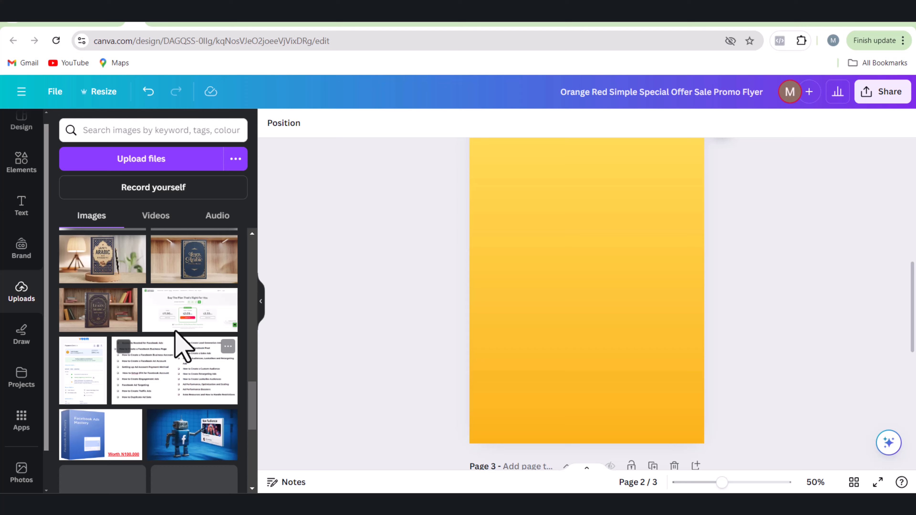
{"action": "scroll", "coordinate": [176, 354], "scroll_direction": "down", "scroll_amount": 6}
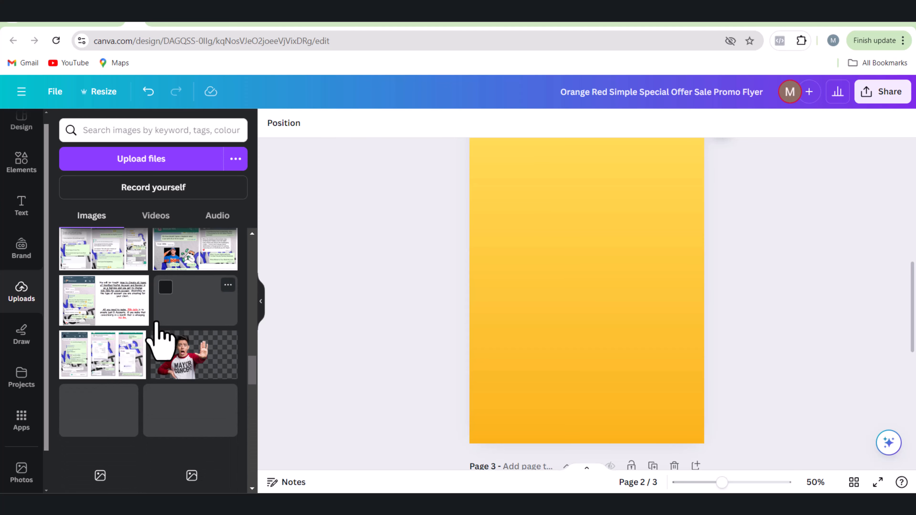
{"action": "scroll", "coordinate": [159, 341], "scroll_direction": "down", "scroll_amount": 6}
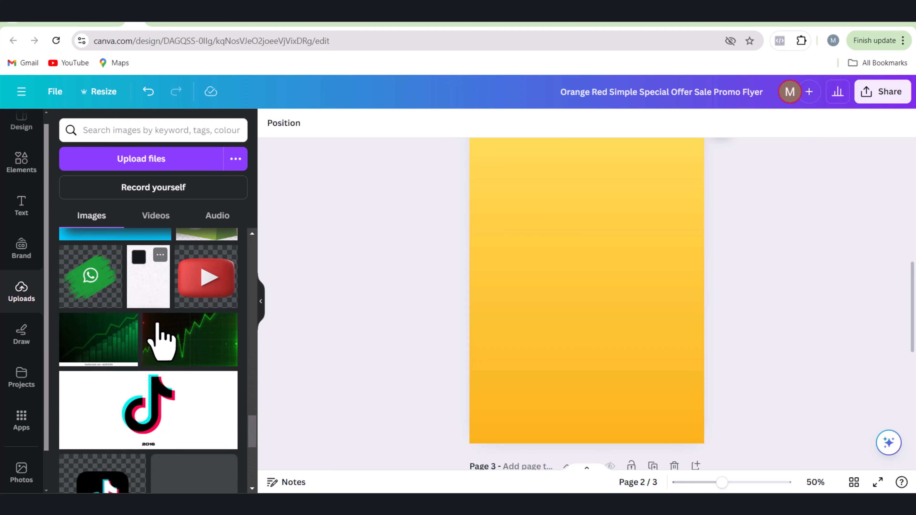
{"action": "scroll", "coordinate": [161, 342], "scroll_direction": "down", "scroll_amount": 10}
{"action": "scroll", "coordinate": [161, 326], "scroll_direction": "down", "scroll_amount": 10}
{"action": "left_click", "coordinate": [81, 429]}
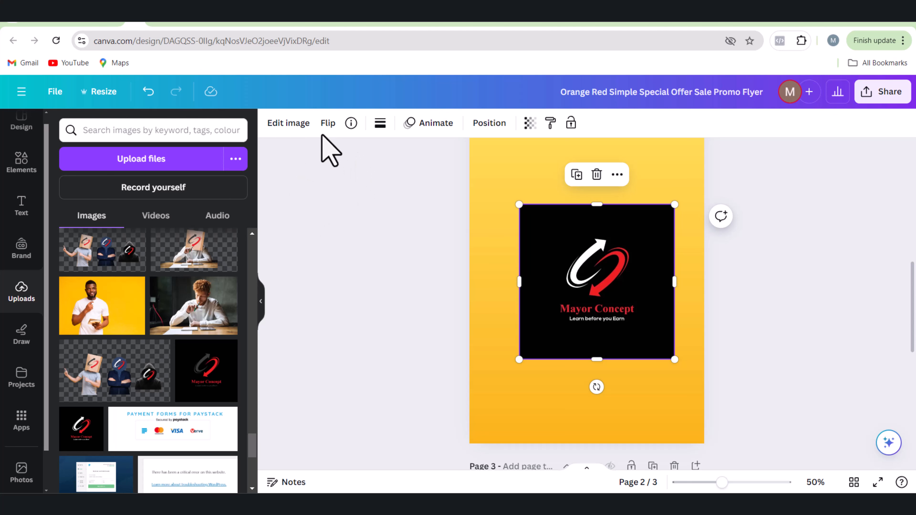
Remove the background of the white-and-red arrow logo and try it on the first apparel T-shirt mockup.
{"action": "left_click", "coordinate": [287, 125]}
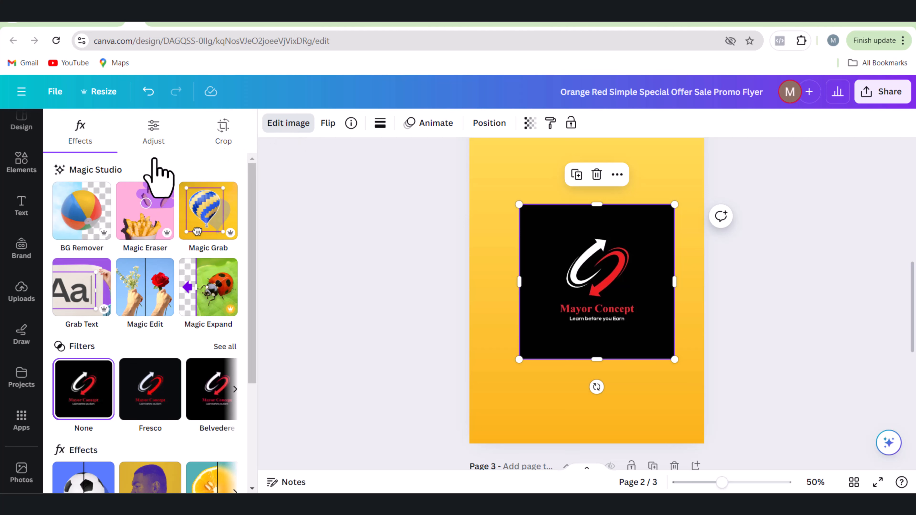
{"action": "left_click", "coordinate": [83, 219]}
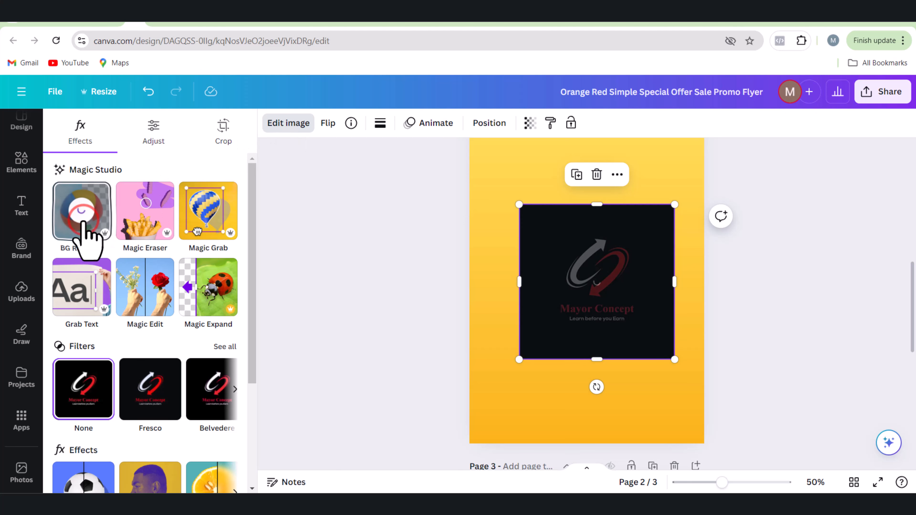
{"action": "left_click", "coordinate": [21, 420]}
{"action": "scroll", "coordinate": [122, 379], "scroll_direction": "down", "scroll_amount": 4}
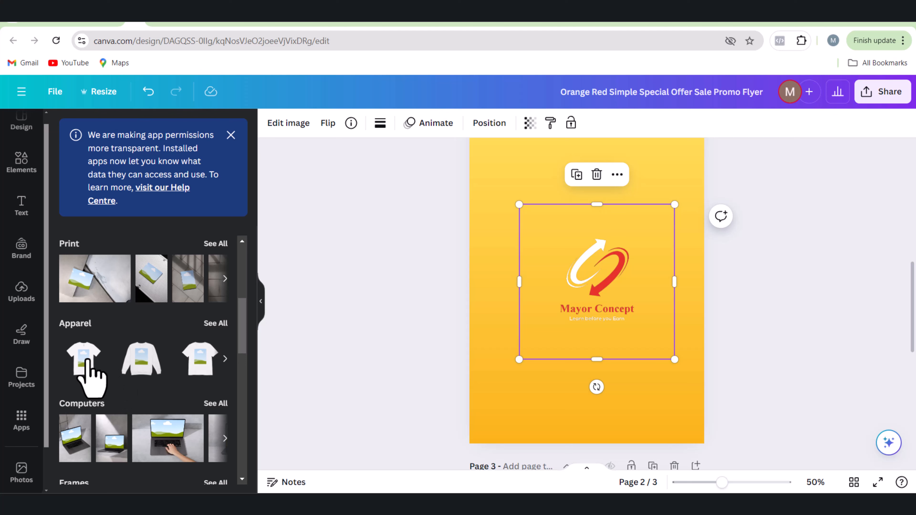
{"action": "left_click", "coordinate": [86, 363]}
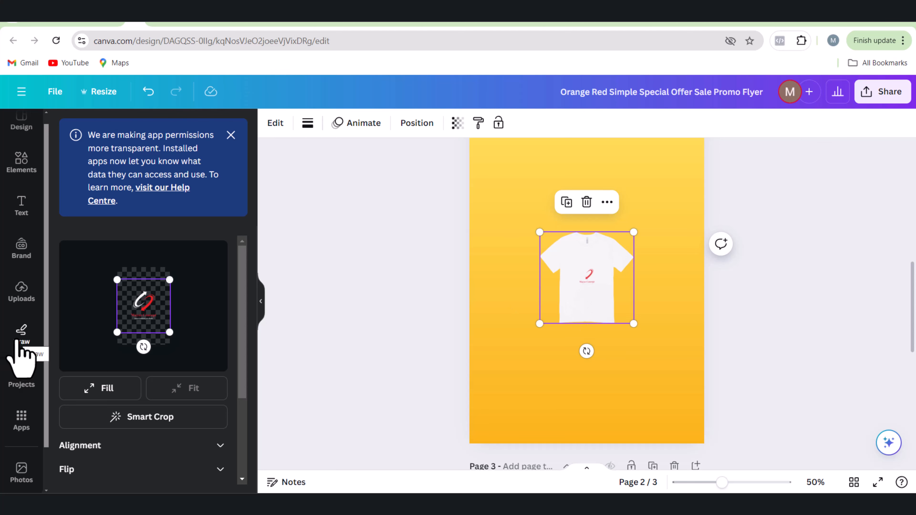
Undo the T-shirt mockup and replace the logo with the grey-and-red arrow Mayor Concept version on page 2.
{"action": "key", "text": "ctrl+z"}
{"action": "key", "text": "ctrl+z"}
{"action": "key", "text": "ctrl+z"}
{"action": "left_click", "coordinate": [622, 303]}
{"action": "left_click", "coordinate": [625, 215]}
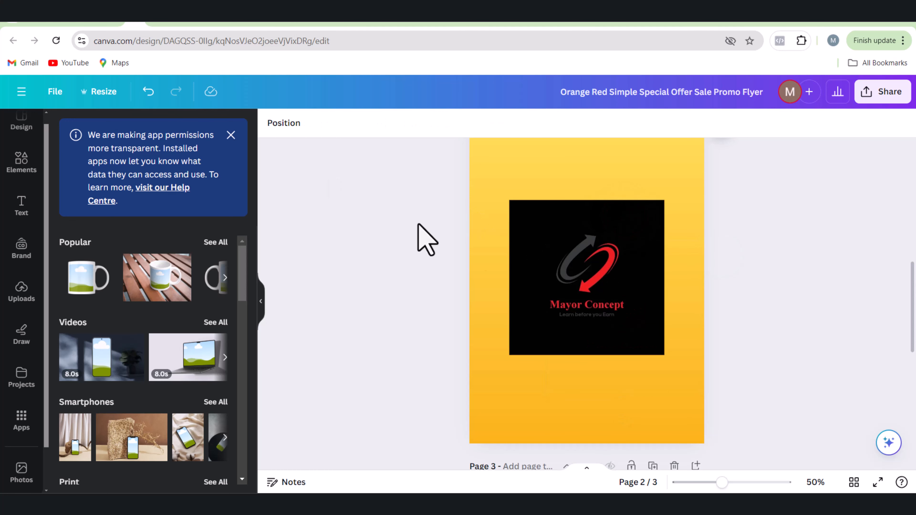
Remove the black background from the grey-and-red arrow Mayor Concept logo.
{"action": "left_click", "coordinate": [571, 303]}
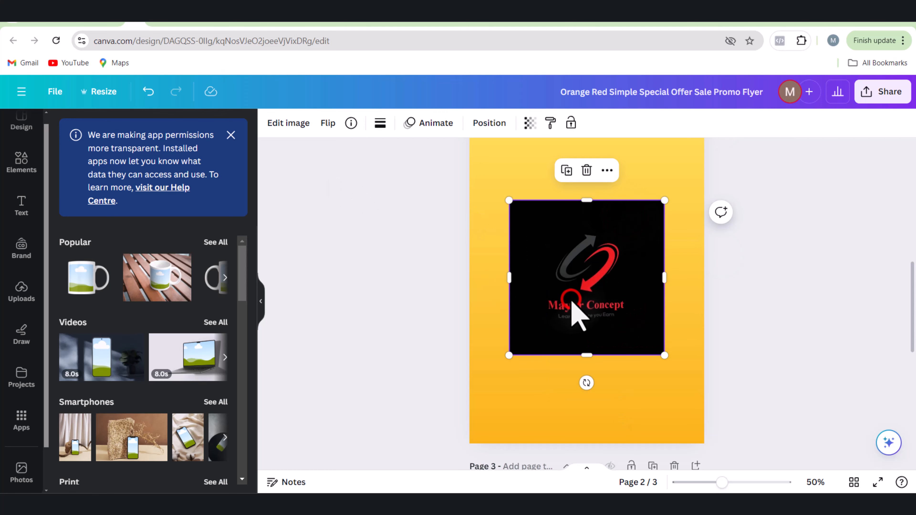
{"action": "left_click", "coordinate": [288, 121]}
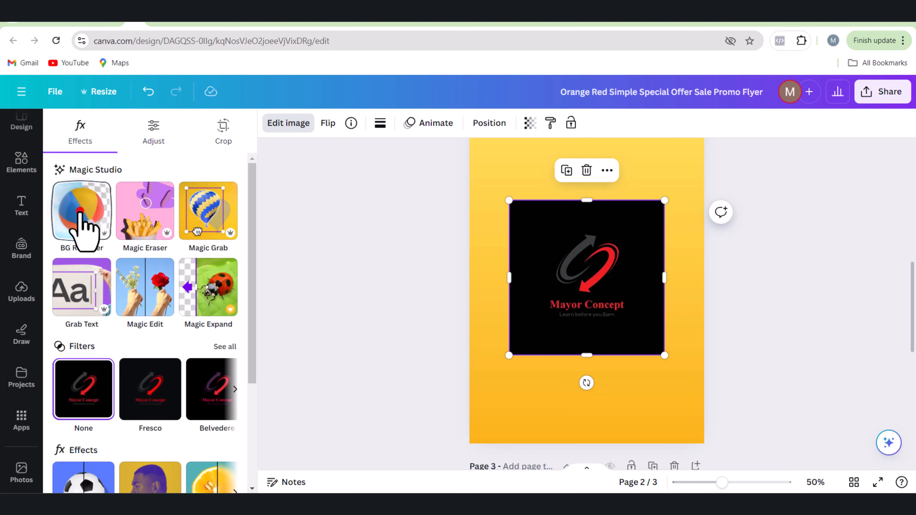
{"action": "left_click", "coordinate": [80, 214]}
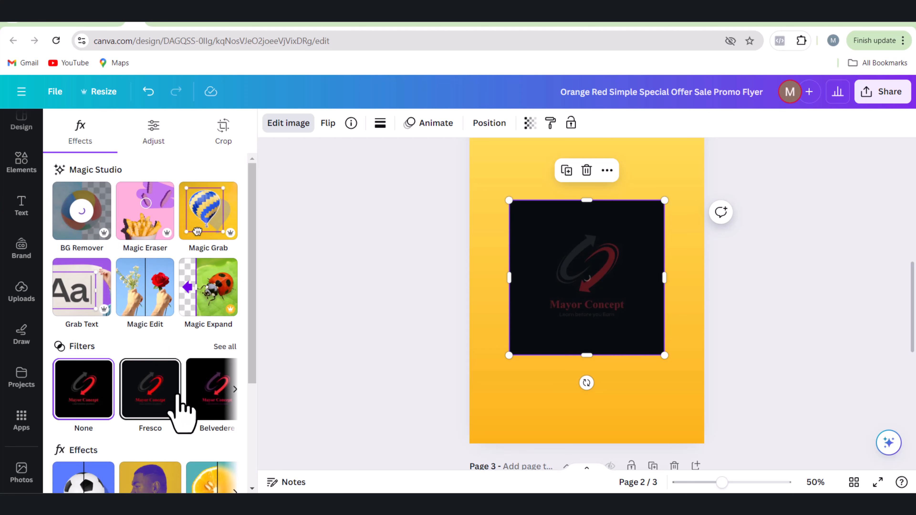
Apply the white T-shirt mockup to the logo, then position and enlarge it to fill most of the page's width.
{"action": "scroll", "coordinate": [182, 411], "scroll_direction": "down", "scroll_amount": 5}
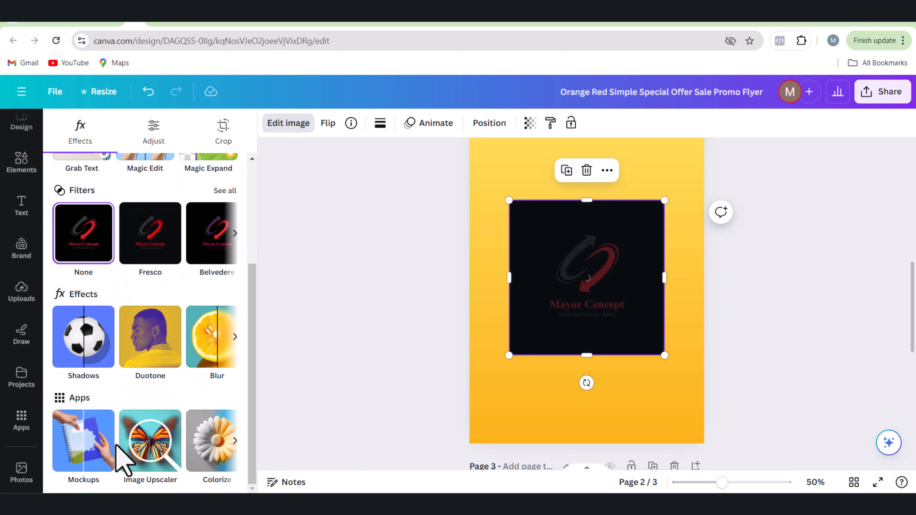
{"action": "left_click", "coordinate": [84, 441]}
{"action": "left_click_drag", "start_coordinate": [615, 324], "coordinate": [575, 309]}
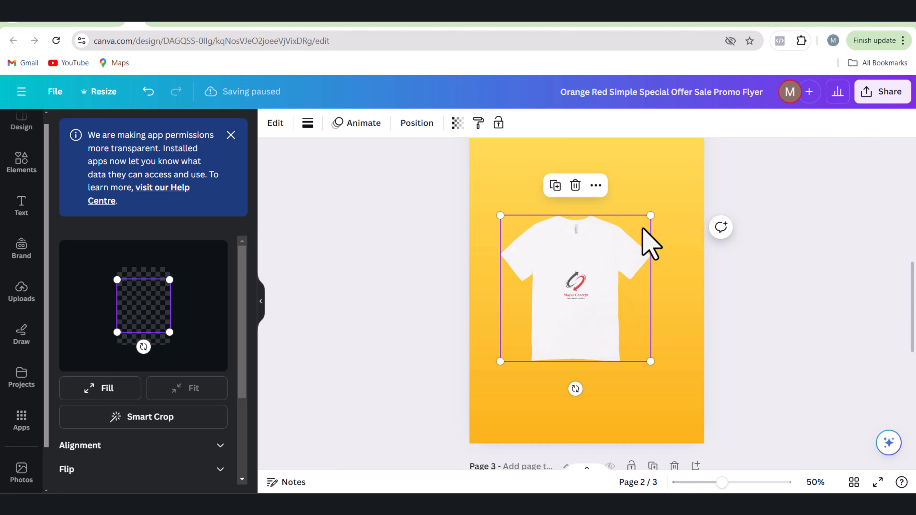
{"action": "left_click_drag", "start_coordinate": [651, 217], "coordinate": [675, 191]}
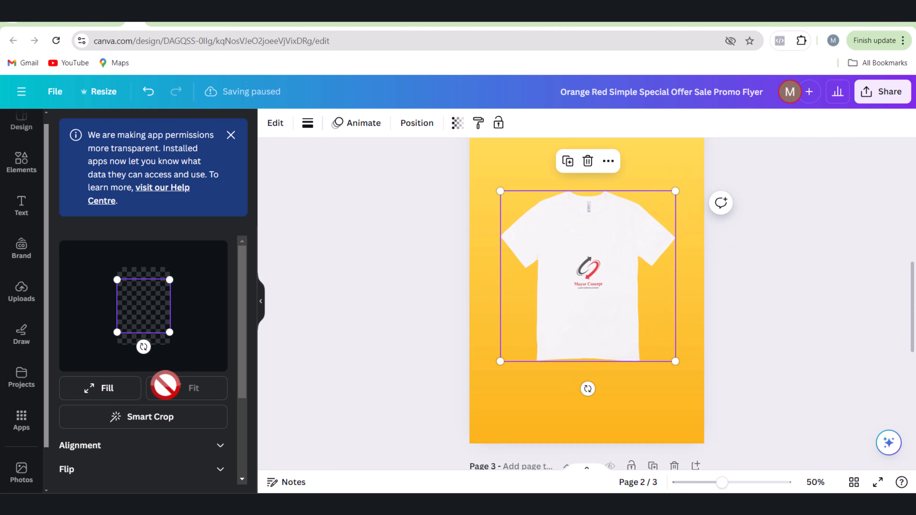
Change the T-shirt mockup's colour to the light green document colour and apply the change.
{"action": "scroll", "coordinate": [165, 385], "scroll_direction": "down", "scroll_amount": 3}
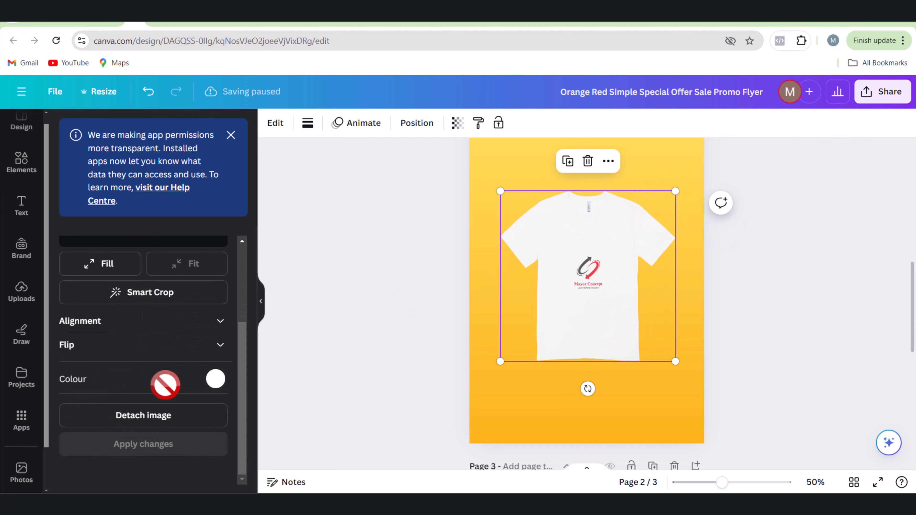
{"action": "left_click", "coordinate": [215, 379]}
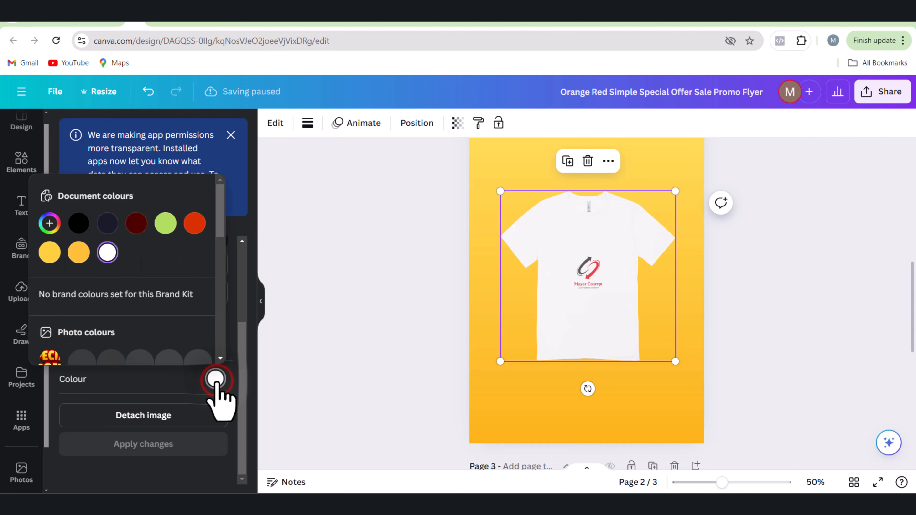
{"action": "left_click", "coordinate": [114, 228]}
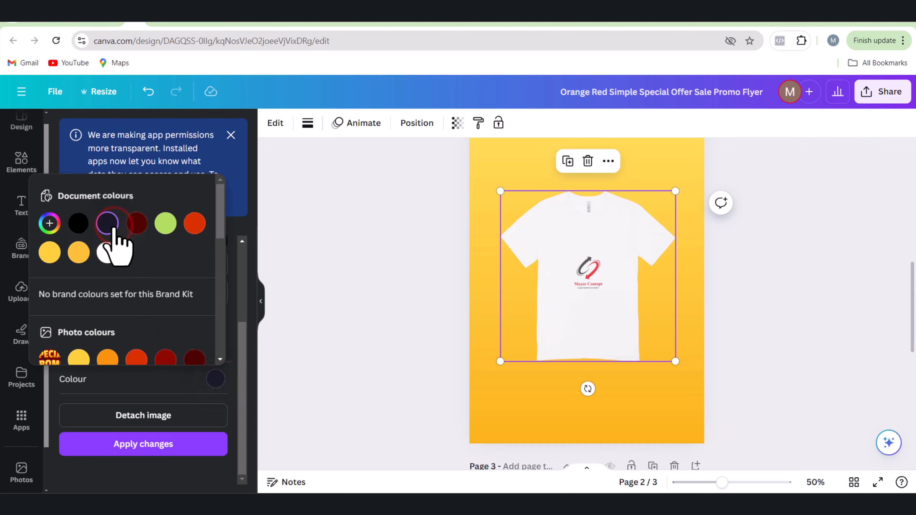
{"action": "left_click", "coordinate": [133, 227]}
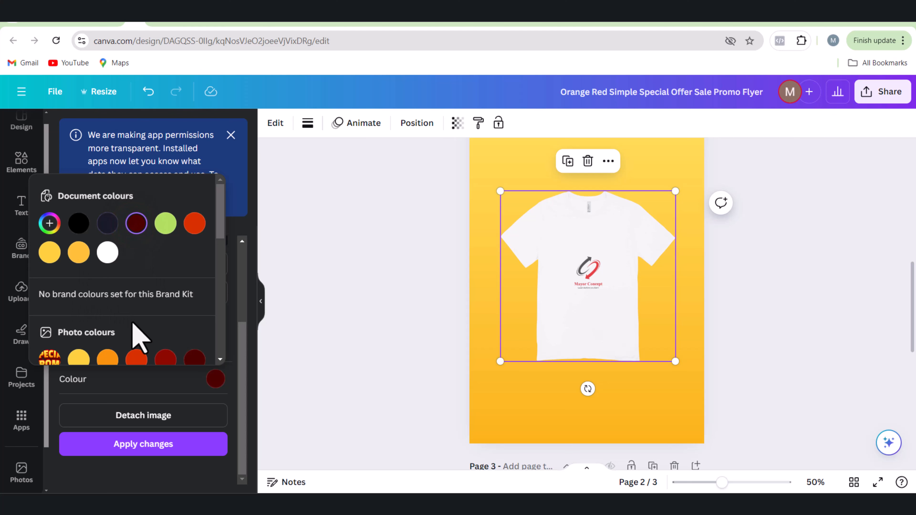
{"action": "scroll", "coordinate": [140, 337], "scroll_direction": "down", "scroll_amount": 2}
{"action": "scroll", "coordinate": [140, 339], "scroll_direction": "up", "scroll_amount": 2}
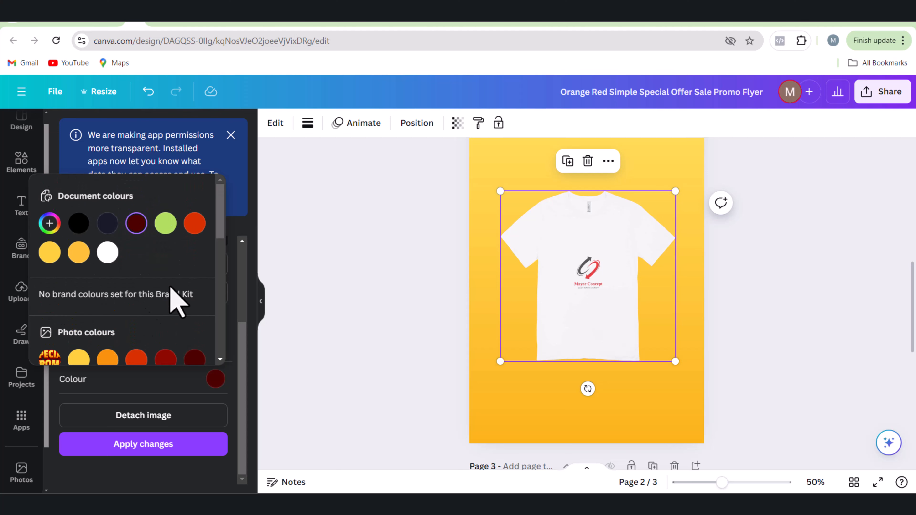
{"action": "left_click", "coordinate": [165, 223]}
{"action": "left_click", "coordinate": [166, 446]}
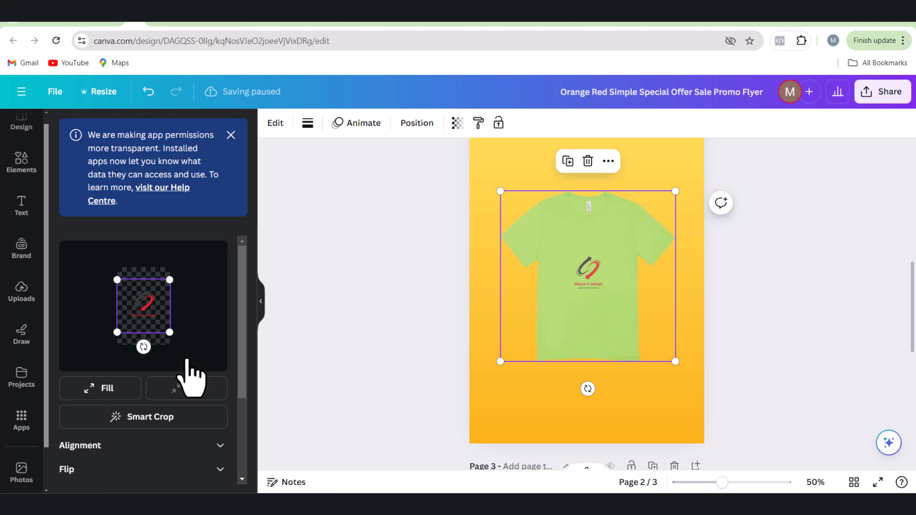
Draw a freehand red marker scribble below the logo on the T-shirt, and shift the shirt mockup slightly.
{"action": "left_click", "coordinate": [21, 334]}
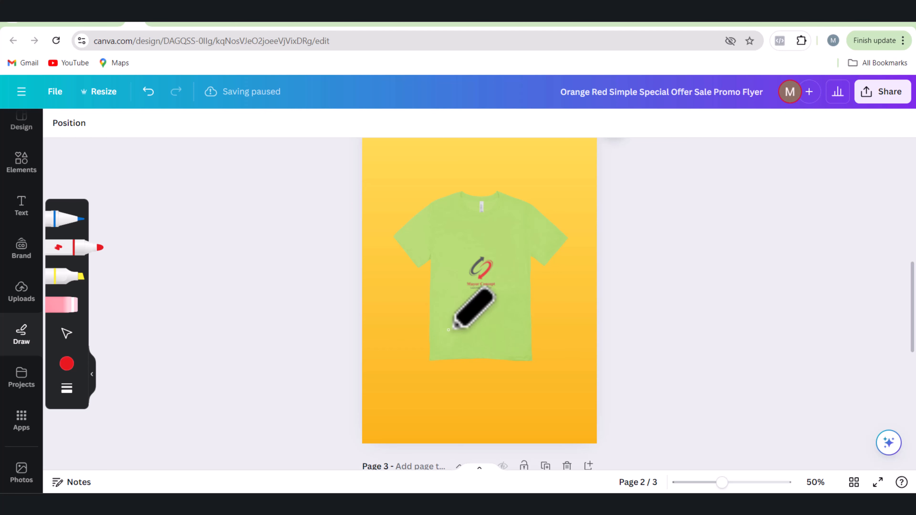
{"action": "mouse_move", "coordinate": [448, 329]}
{"action": "left_mouse_down"}
{"action": "mouse_move", "coordinate": [488, 323]}
{"action": "mouse_move", "coordinate": [471, 322]}
{"action": "mouse_move", "coordinate": [486, 313]}
{"action": "mouse_move", "coordinate": [497, 326]}
{"action": "mouse_move", "coordinate": [505, 320]}
{"action": "mouse_move", "coordinate": [473, 320]}
{"action": "mouse_move", "coordinate": [499, 327]}
{"action": "mouse_move", "coordinate": [493, 309]}
{"action": "left_mouse_up"}
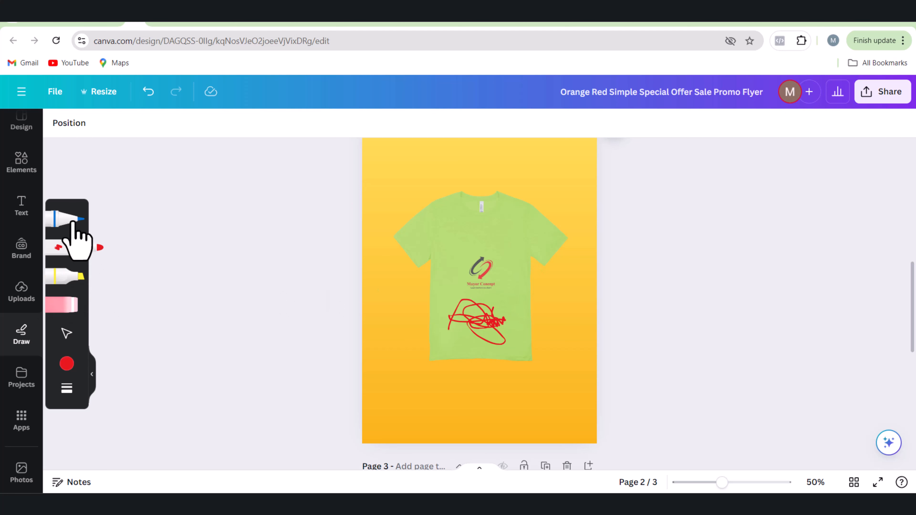
{"action": "left_click", "coordinate": [74, 248]}
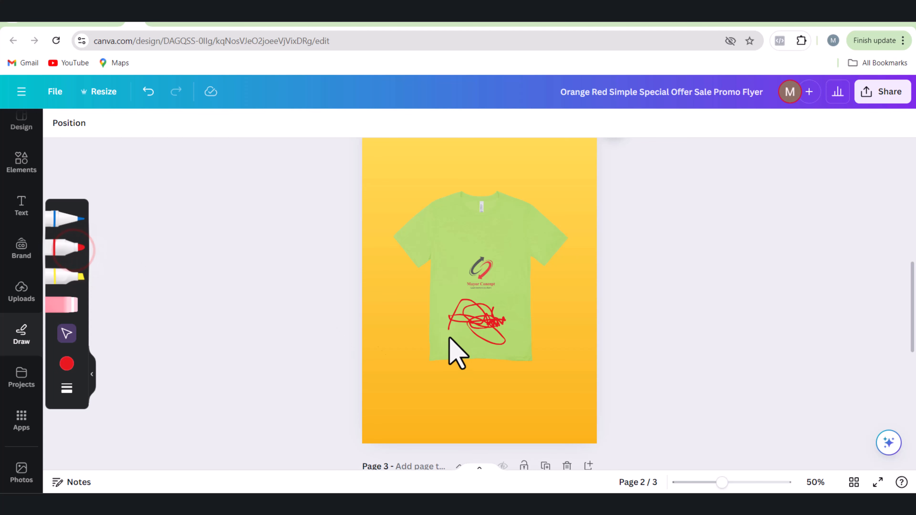
{"action": "left_click", "coordinate": [62, 306]}
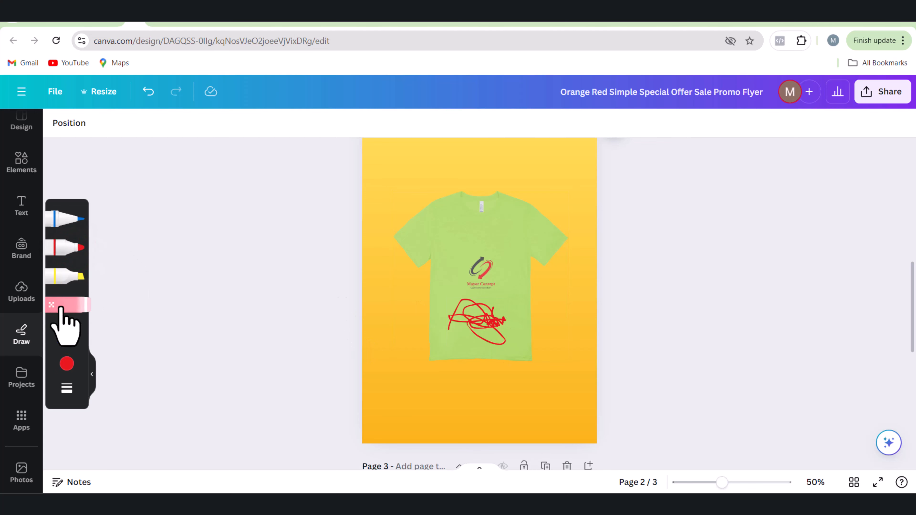
{"action": "left_click", "coordinate": [62, 312]}
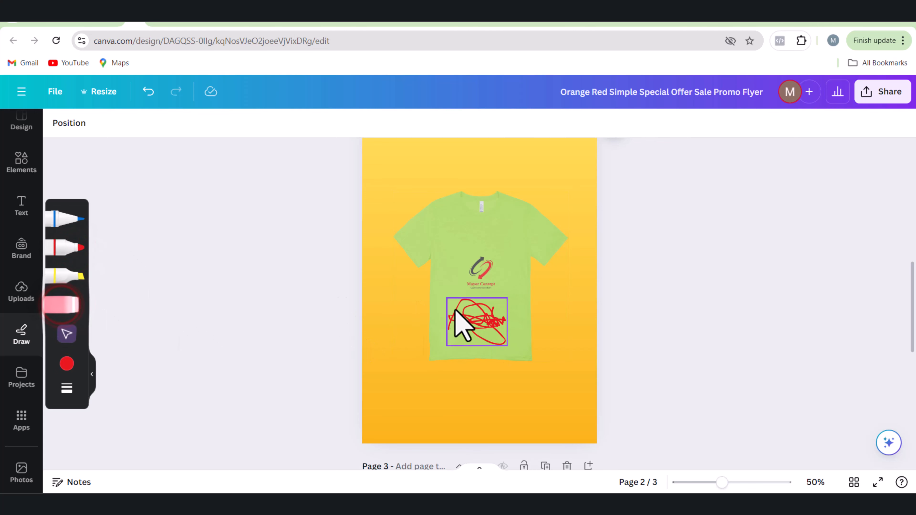
{"action": "mouse_move", "coordinate": [432, 301]}
{"action": "left_mouse_down"}
{"action": "mouse_move", "coordinate": [430, 314]}
{"action": "mouse_move", "coordinate": [430, 303]}
{"action": "left_mouse_up"}
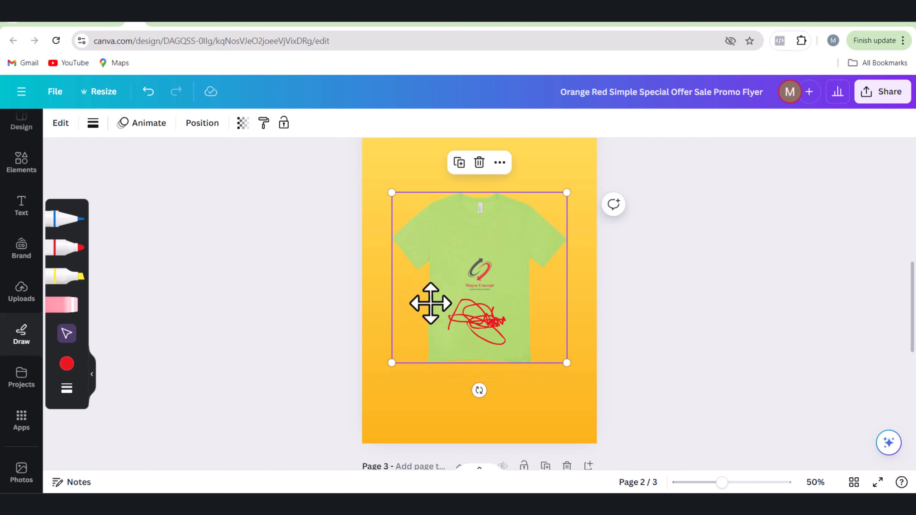
Scribble freehand red marker strokes diagonally across the logo on the green T-shirt mockup.
{"action": "left_click", "coordinate": [66, 364]}
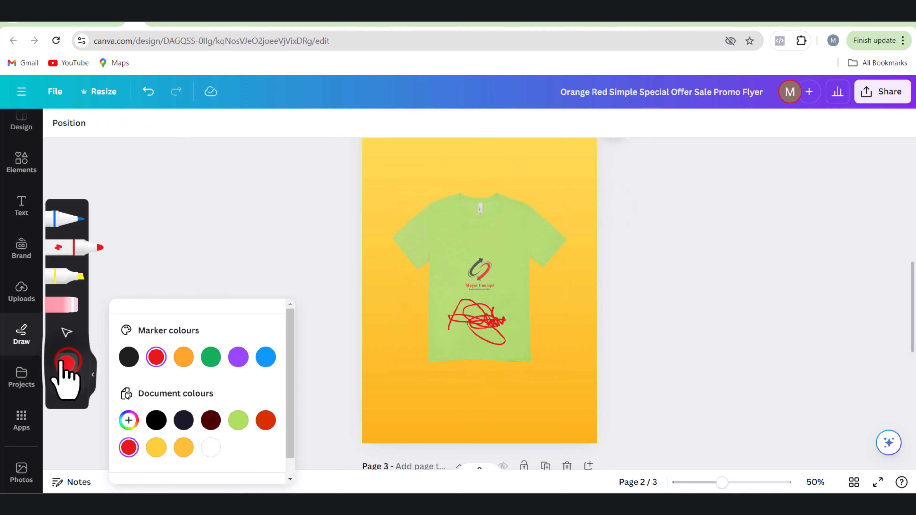
{"action": "left_click", "coordinate": [81, 249]}
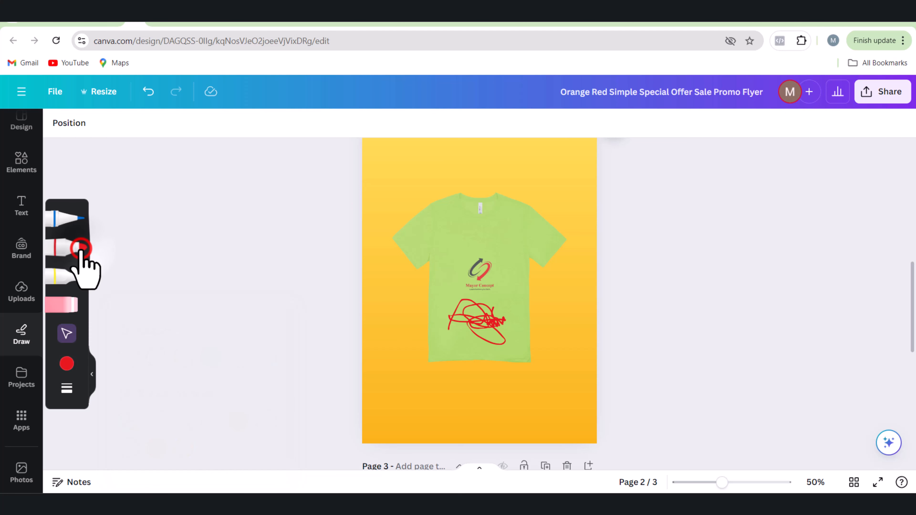
{"action": "left_click", "coordinate": [82, 249]}
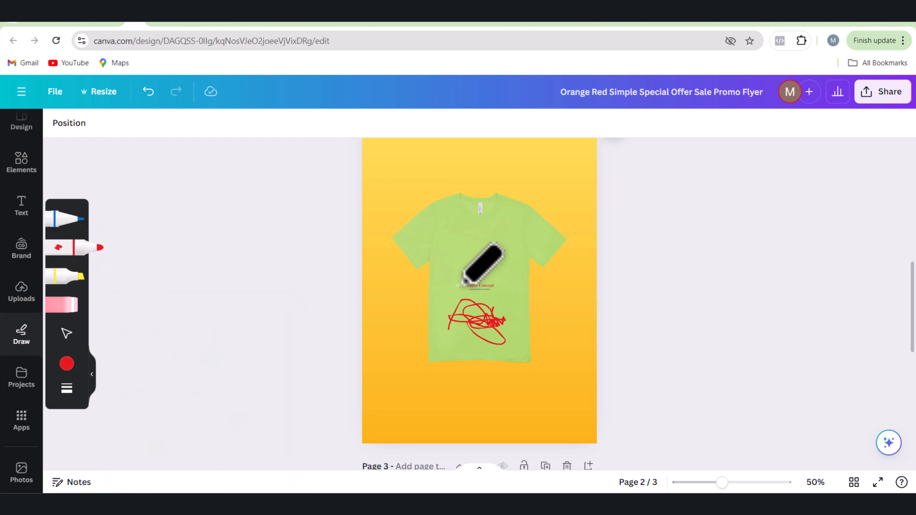
{"action": "mouse_move", "coordinate": [457, 285]}
{"action": "left_mouse_down"}
{"action": "mouse_move", "coordinate": [491, 232]}
{"action": "mouse_move", "coordinate": [470, 268]}
{"action": "mouse_move", "coordinate": [439, 290]}
{"action": "mouse_move", "coordinate": [462, 287]}
{"action": "left_mouse_up"}
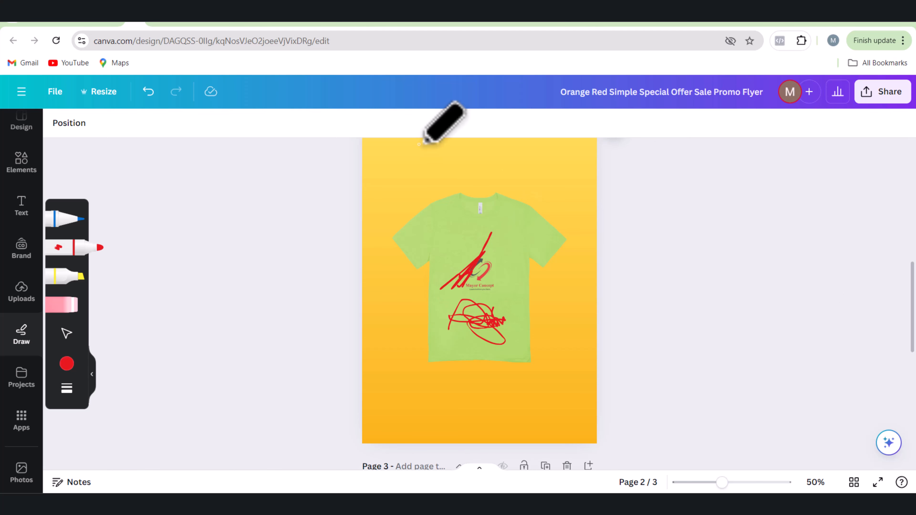
Undo the red marker drawings and the T-shirt mockup's light green recolouring.
{"action": "key", "text": "ctrl+z"}
{"action": "key", "text": "ctrl+z"}
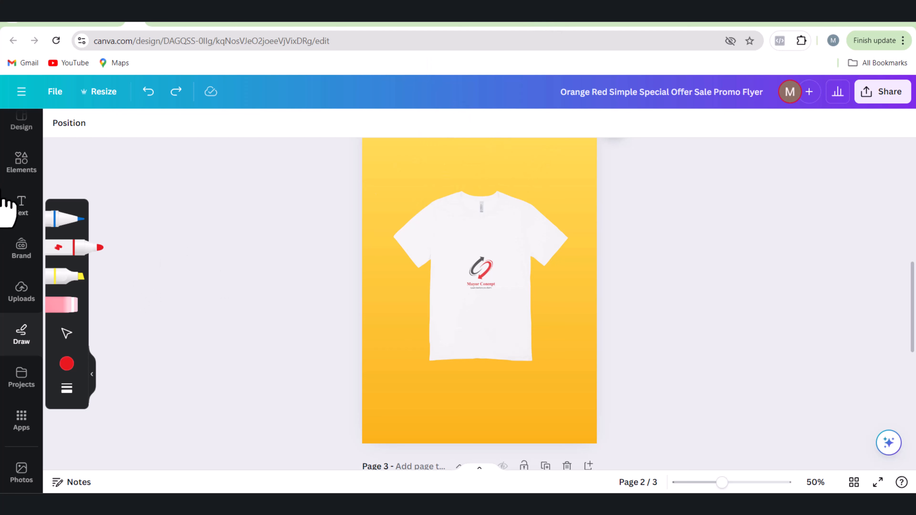
{"action": "scroll", "coordinate": [32, 175], "scroll_direction": "up", "scroll_amount": 1}
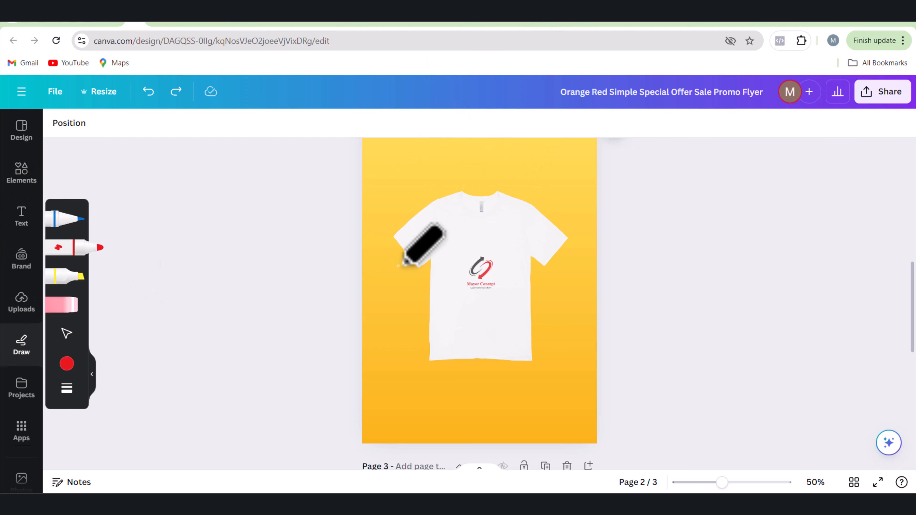
Look at the Colorize app's details for the PayPal logo on page 1, and return to the apps overview.
{"action": "scroll", "coordinate": [400, 265], "scroll_direction": "down", "scroll_amount": 5}
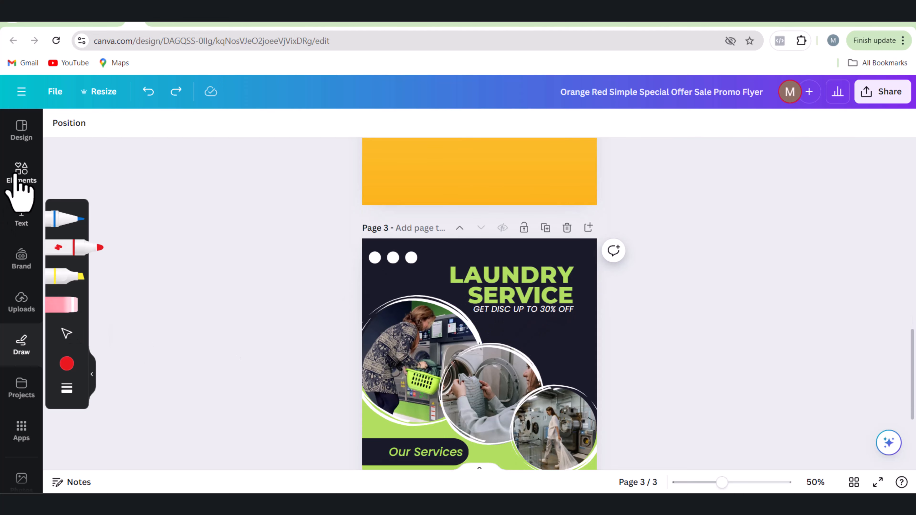
{"action": "left_click", "coordinate": [21, 173]}
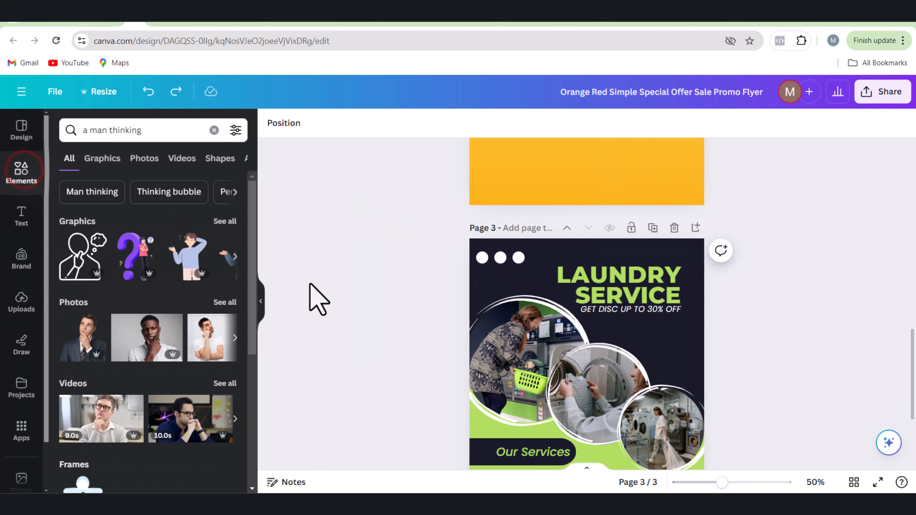
{"action": "scroll", "coordinate": [362, 253], "scroll_direction": "up", "scroll_amount": 10}
{"action": "left_click", "coordinate": [533, 318]}
{"action": "left_click", "coordinate": [288, 123]}
{"action": "scroll", "coordinate": [144, 325], "scroll_direction": "down", "scroll_amount": 4}
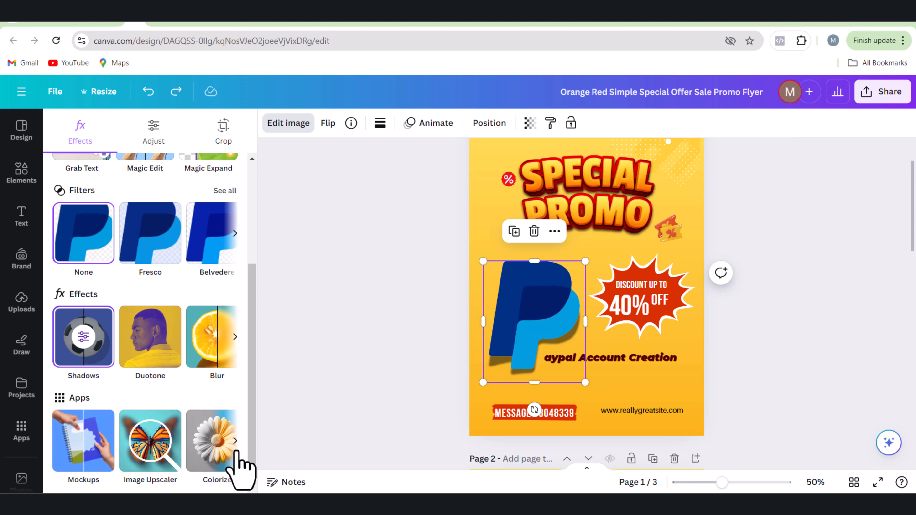
{"action": "left_click", "coordinate": [235, 441]}
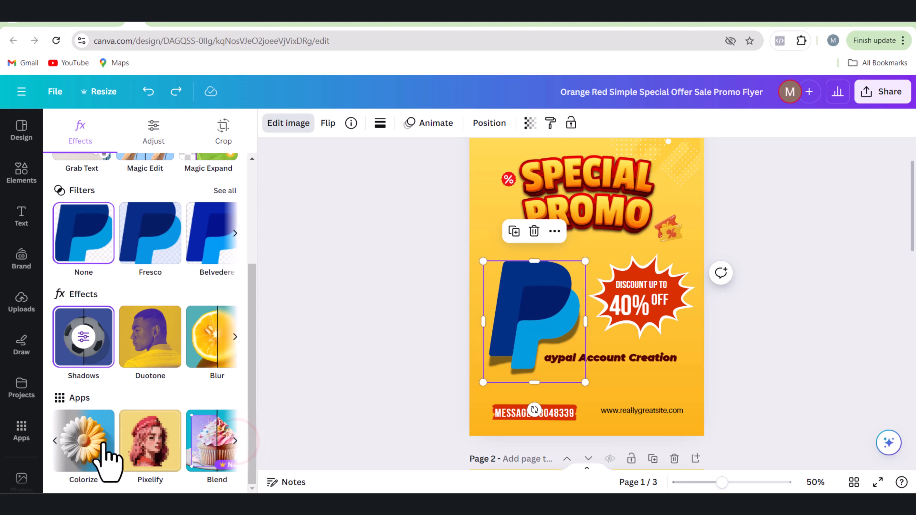
{"action": "left_click", "coordinate": [101, 437]}
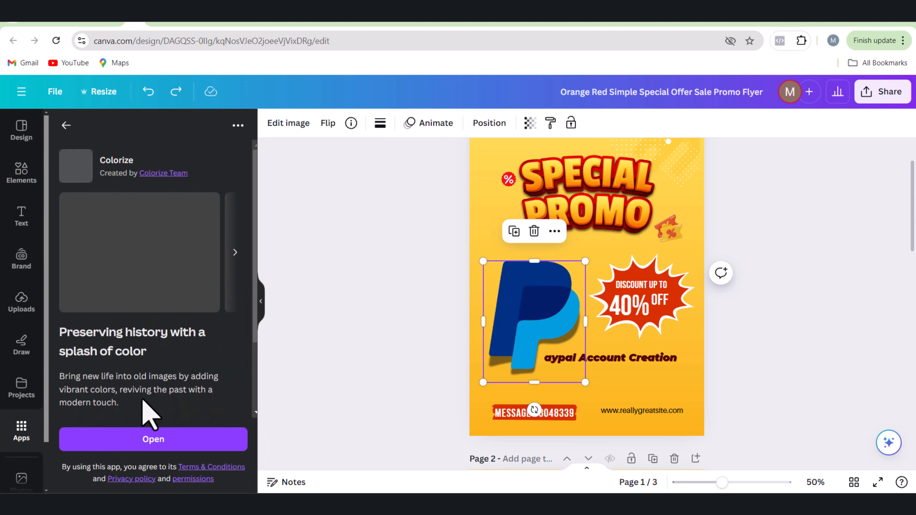
{"action": "left_click", "coordinate": [66, 126]}
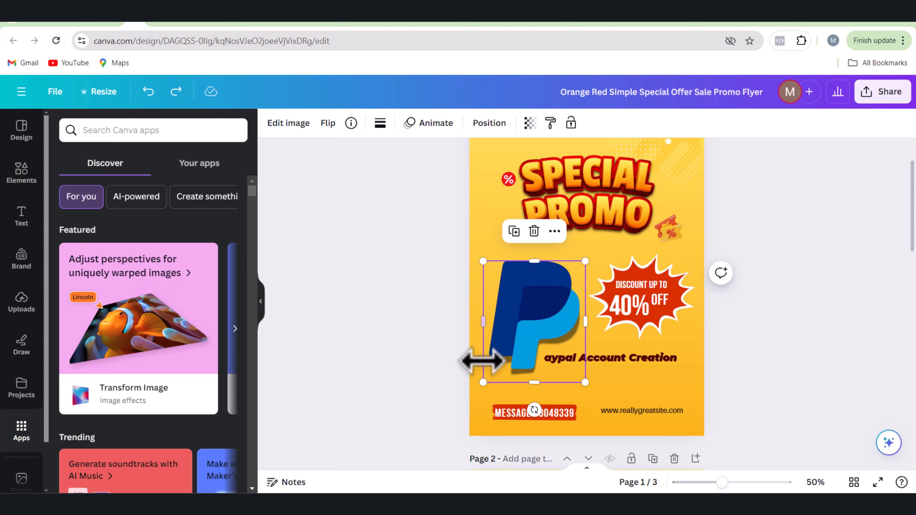
Browse the image filters for the PayPal logo on page 1 and apply the Outrun Colour Pop filter.
{"action": "left_click", "coordinate": [299, 130]}
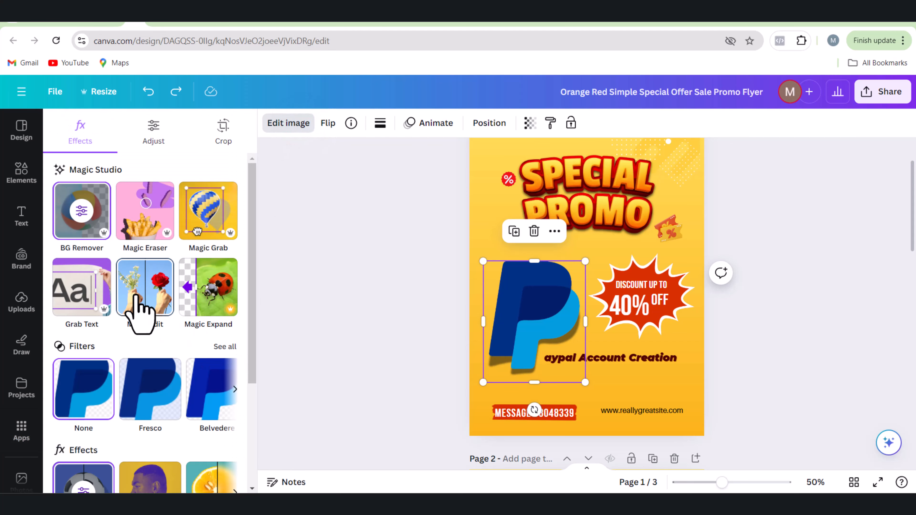
{"action": "scroll", "coordinate": [143, 326], "scroll_direction": "down", "scroll_amount": 3}
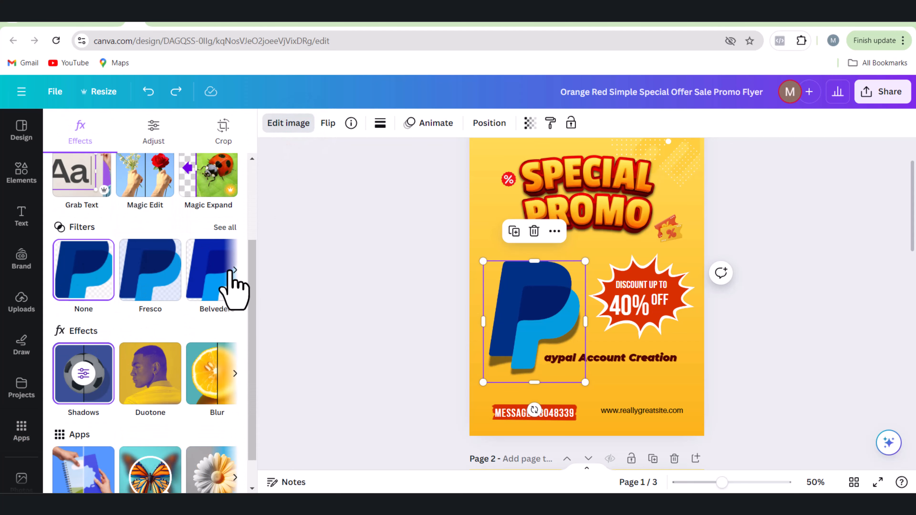
{"action": "left_click", "coordinate": [235, 270]}
{"action": "left_click", "coordinate": [235, 373]}
{"action": "left_click", "coordinate": [241, 382]}
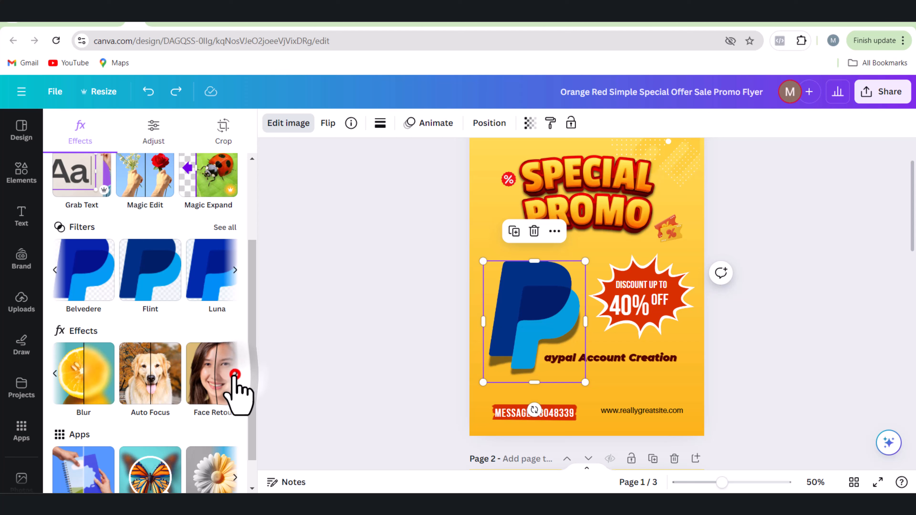
{"action": "left_click", "coordinate": [225, 227]}
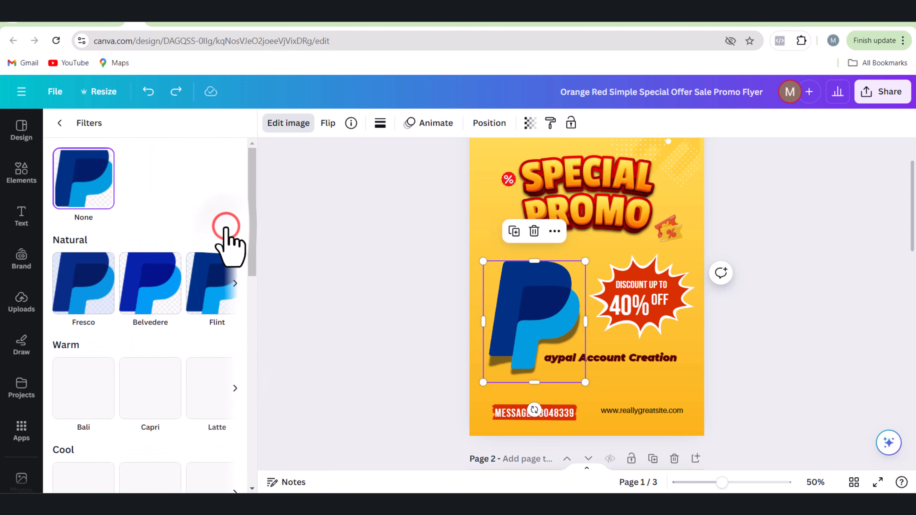
{"action": "scroll", "coordinate": [130, 375], "scroll_direction": "down", "scroll_amount": 3}
{"action": "scroll", "coordinate": [123, 371], "scroll_direction": "down", "scroll_amount": 5}
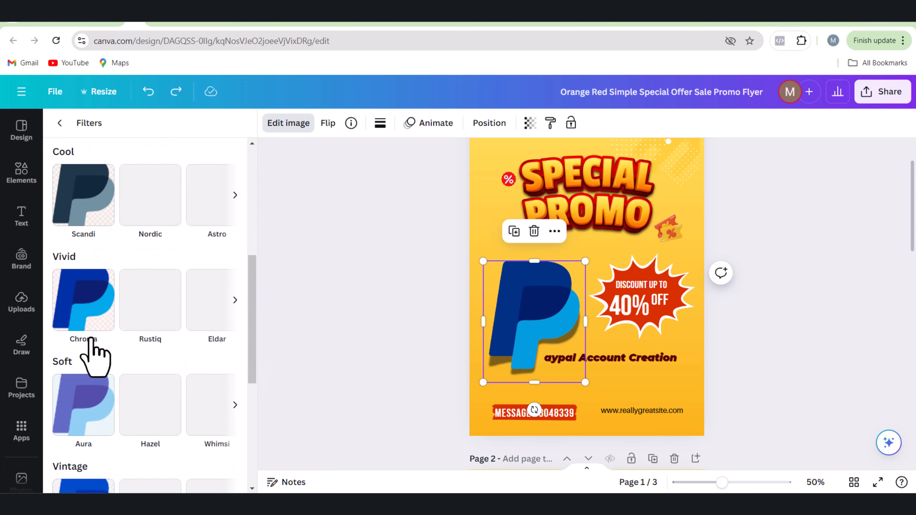
{"action": "scroll", "coordinate": [97, 325], "scroll_direction": "down", "scroll_amount": 3}
{"action": "scroll", "coordinate": [108, 357], "scroll_direction": "down", "scroll_amount": 5}
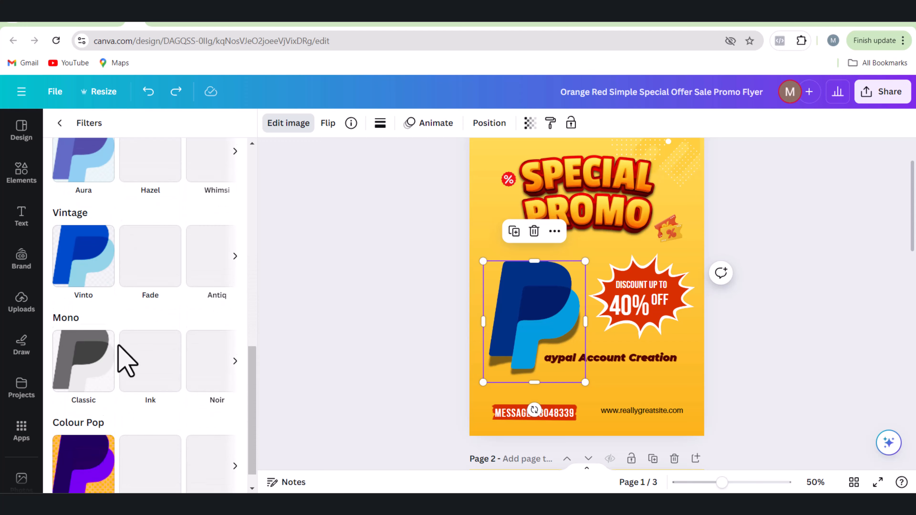
{"action": "left_click", "coordinate": [85, 433]}
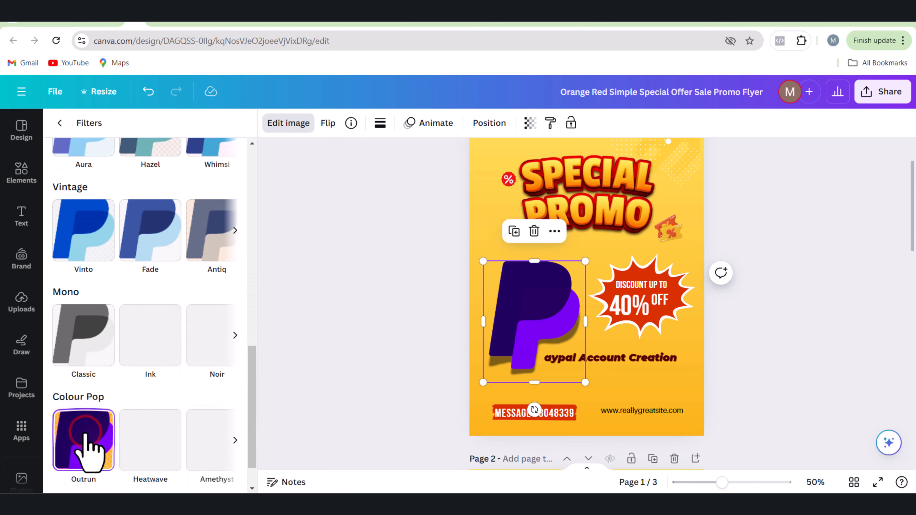
Apply a blue-and-teal Colour Pop filter to the PayPal logo and leave image editing.
{"action": "left_click", "coordinate": [235, 440]}
{"action": "scroll", "coordinate": [239, 409], "scroll_direction": "down", "scroll_amount": 2}
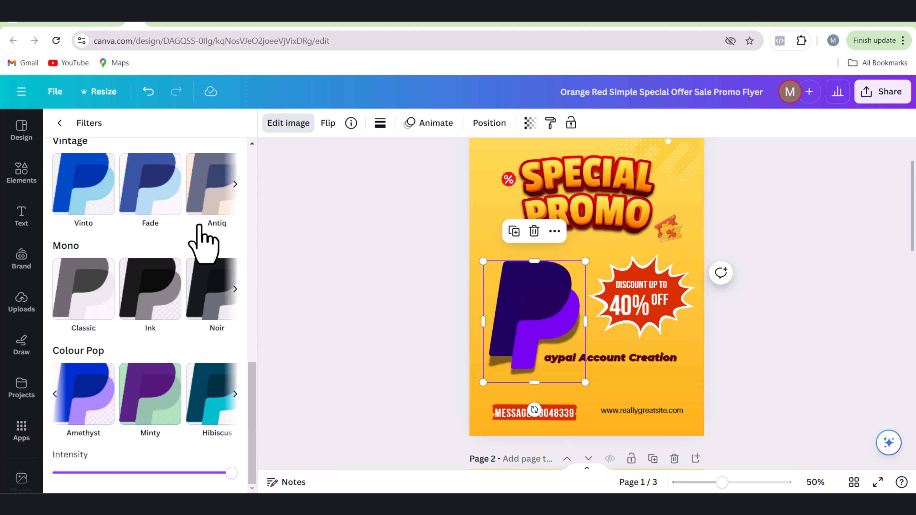
{"action": "scroll", "coordinate": [203, 242], "scroll_direction": "up", "scroll_amount": 2}
{"action": "scroll", "coordinate": [213, 267], "scroll_direction": "down", "scroll_amount": 2}
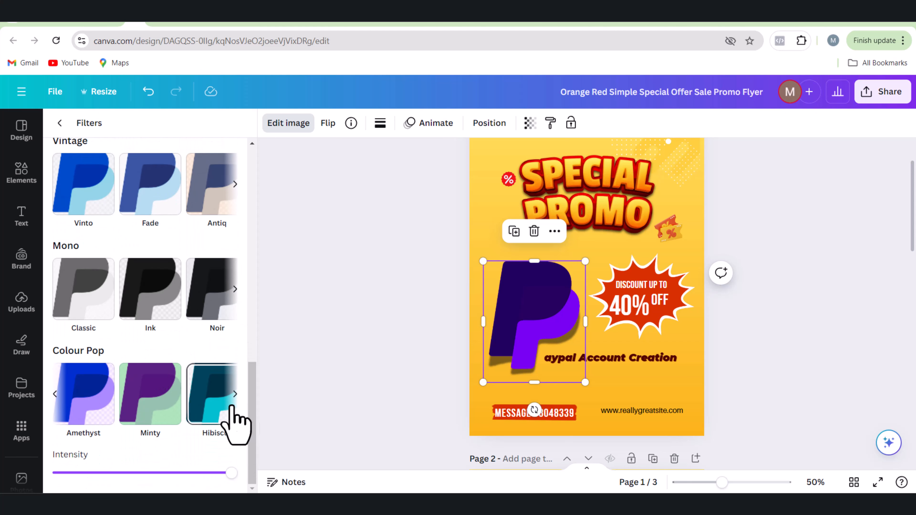
{"action": "left_click", "coordinate": [235, 394]}
{"action": "left_click", "coordinate": [209, 394]}
{"action": "left_click", "coordinate": [362, 228]}
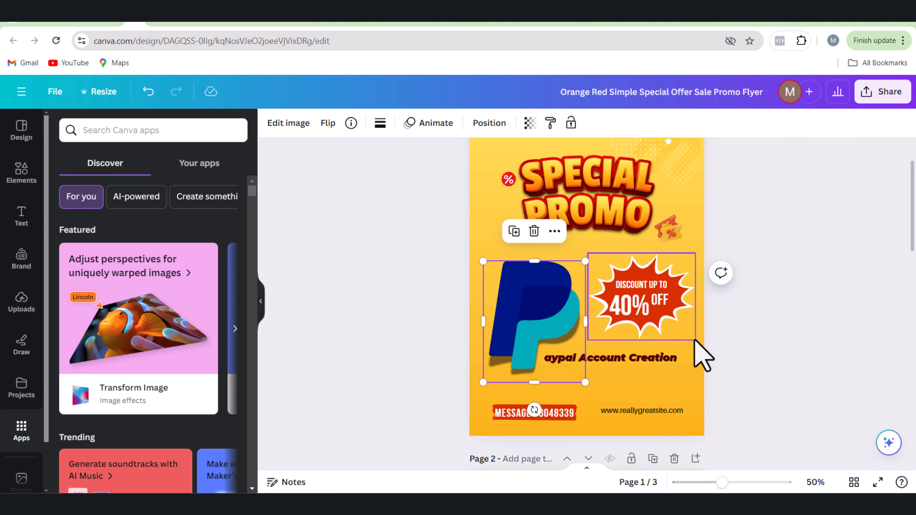
Delete the white brushed ring around the large laundry photo on page 3, and undo the deletion.
{"action": "scroll", "coordinate": [701, 354], "scroll_direction": "down", "scroll_amount": 10}
{"action": "scroll", "coordinate": [701, 355], "scroll_direction": "down", "scroll_amount": 2}
{"action": "scroll", "coordinate": [701, 356], "scroll_direction": "up", "scroll_amount": 7}
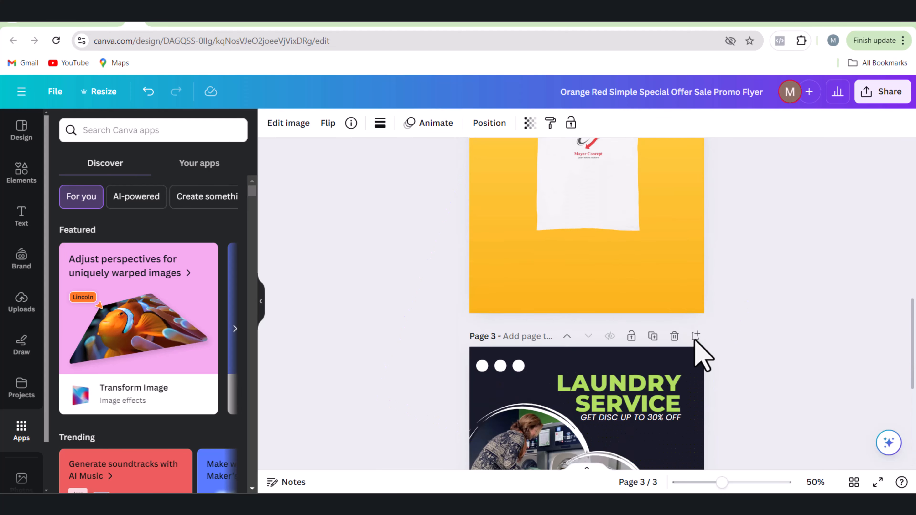
{"action": "scroll", "coordinate": [701, 355], "scroll_direction": "down", "scroll_amount": 4}
{"action": "scroll", "coordinate": [701, 356], "scroll_direction": "down", "scroll_amount": 1}
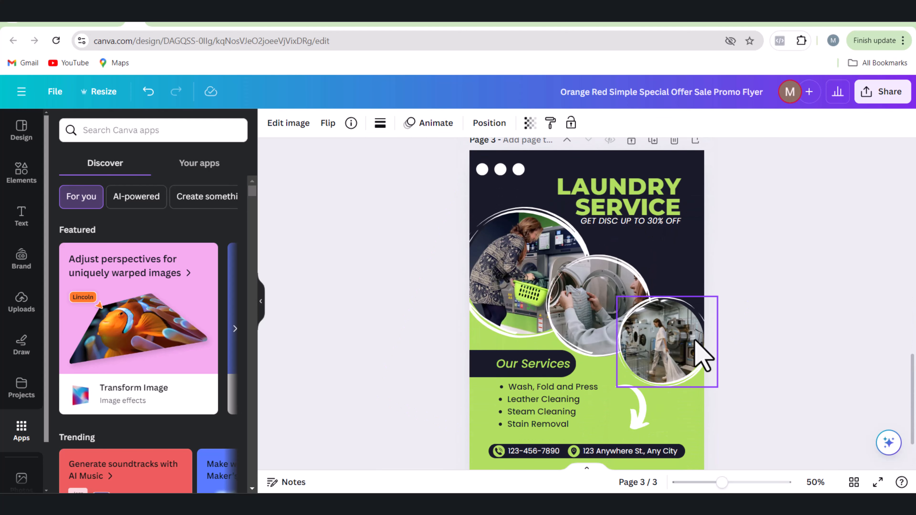
{"action": "double_click", "coordinate": [629, 191]}
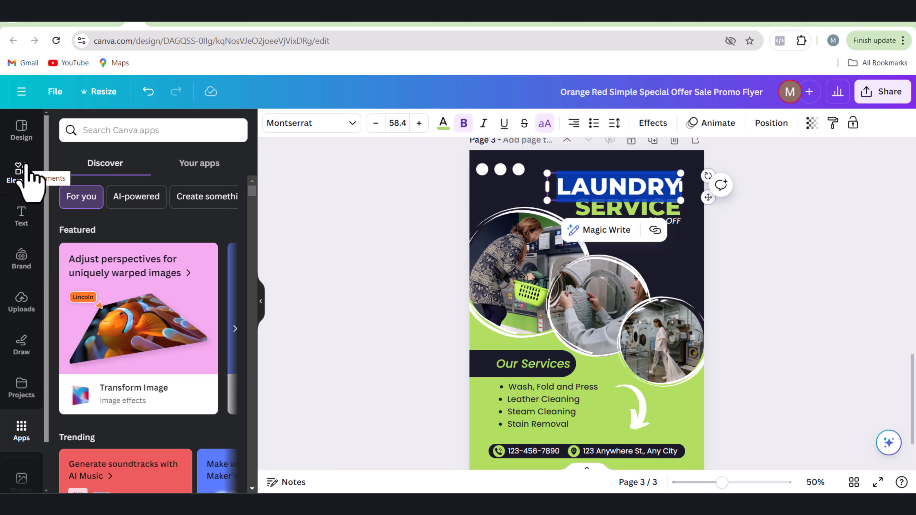
{"action": "left_click", "coordinate": [530, 281]}
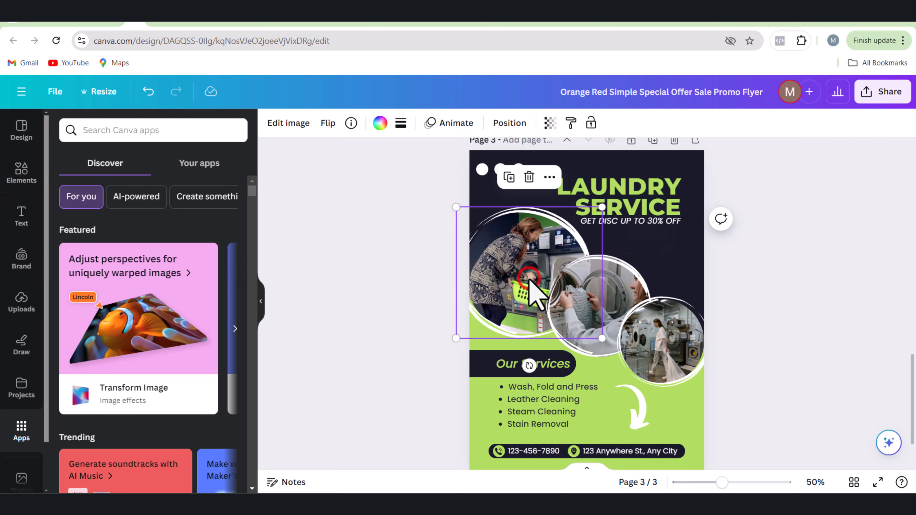
{"action": "left_click", "coordinate": [529, 177]}
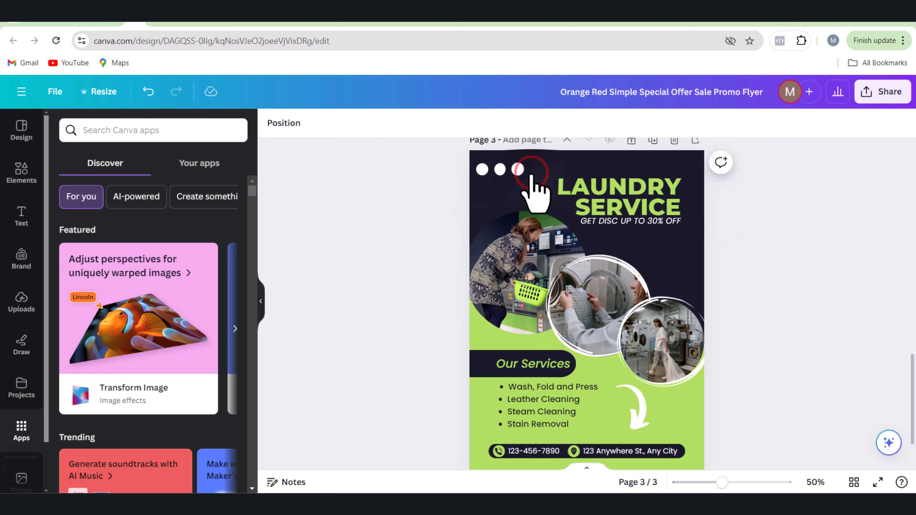
{"action": "key", "text": "ctrl+z"}
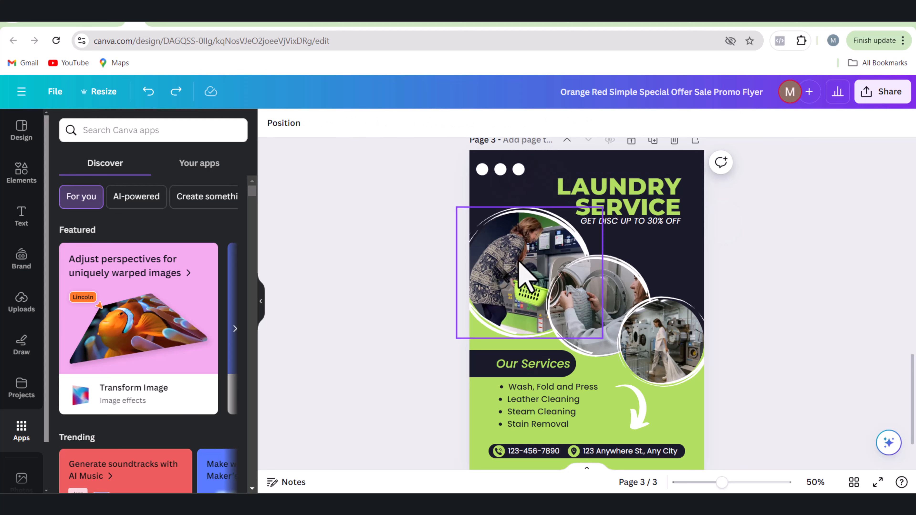
Move the white brushed ring up off the large laundry photo, and delete the photo while keeping its circular frame.
{"action": "left_click_drag", "start_coordinate": [519, 263], "coordinate": [566, 221]}
{"action": "left_click", "coordinate": [505, 285]}
{"action": "left_click", "coordinate": [526, 186]}
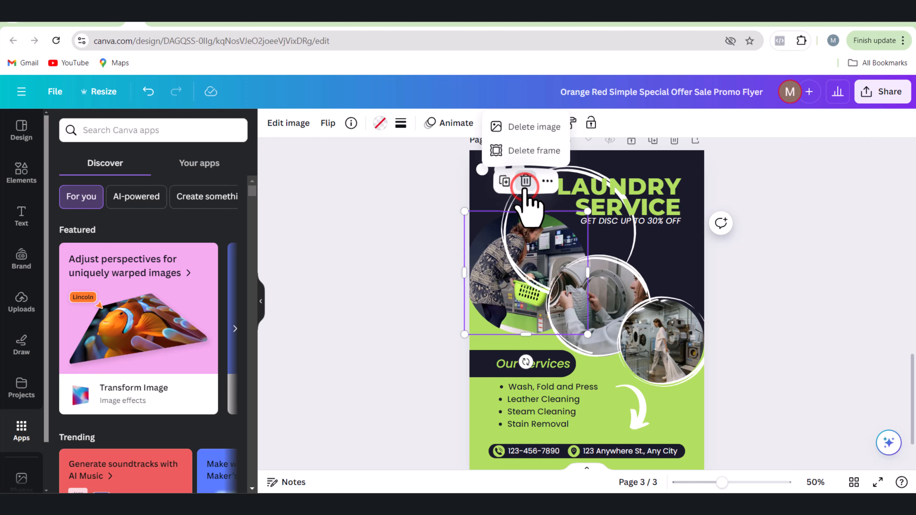
{"action": "left_click", "coordinate": [525, 186]}
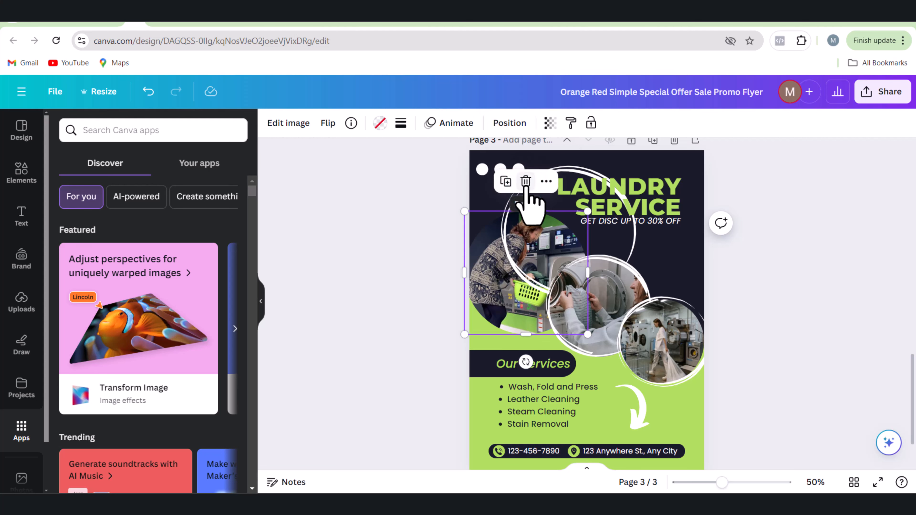
{"action": "left_click", "coordinate": [526, 183]}
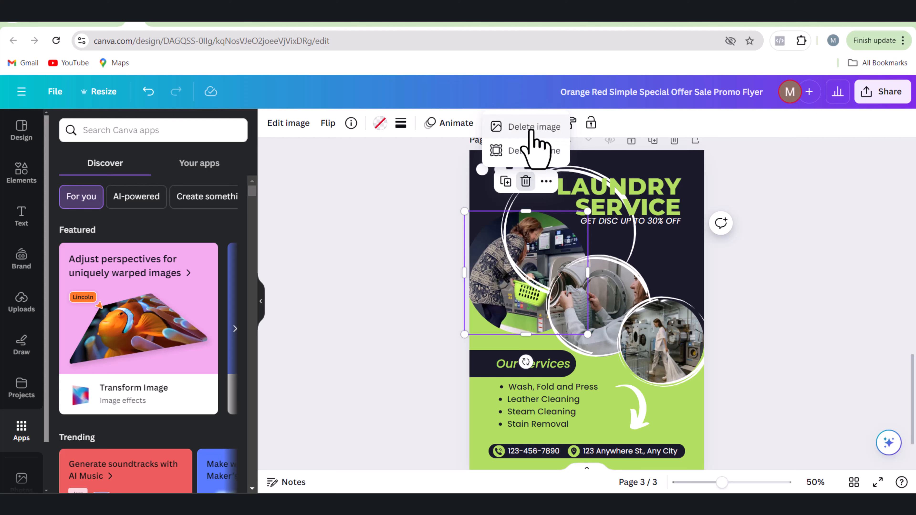
{"action": "left_click", "coordinate": [534, 127]}
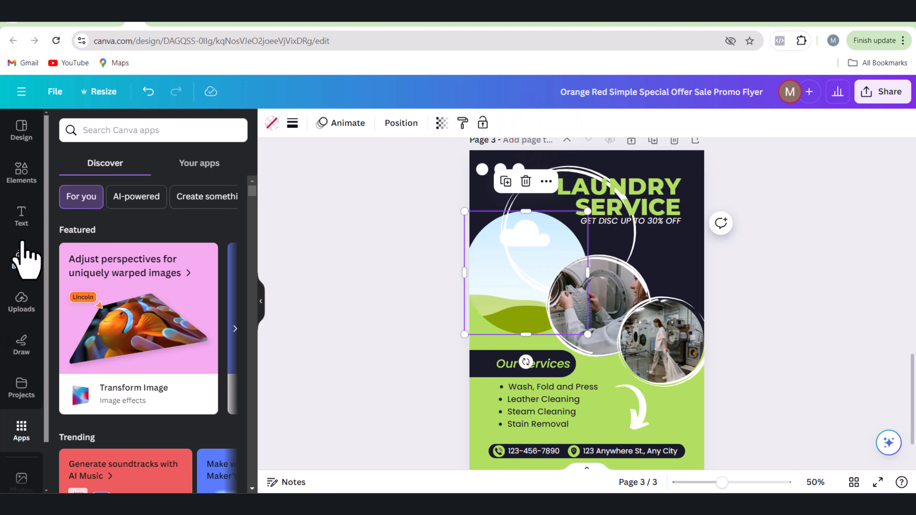
Insert the stock photo of the thinking man in a suit and place it into the empty circular frame.
{"action": "left_click", "coordinate": [21, 173]}
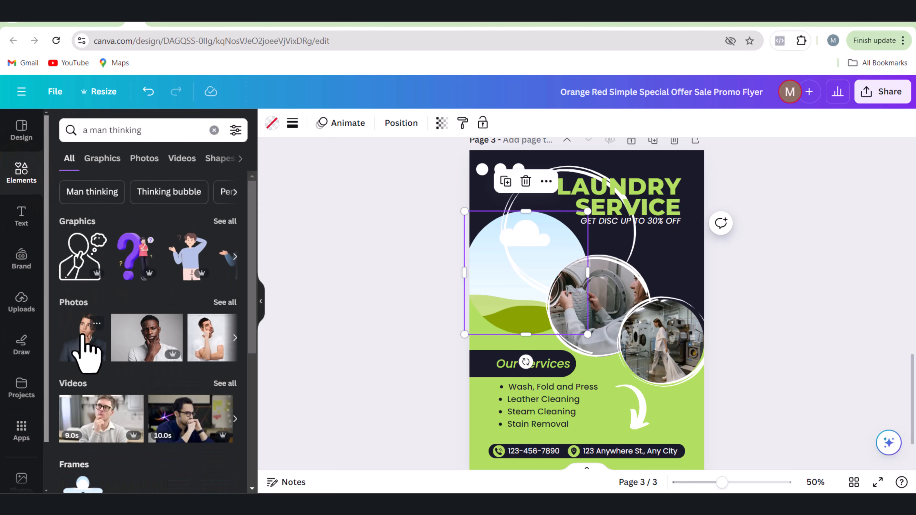
{"action": "left_click", "coordinate": [82, 336]}
{"action": "left_click_drag", "start_coordinate": [648, 379], "coordinate": [518, 302]}
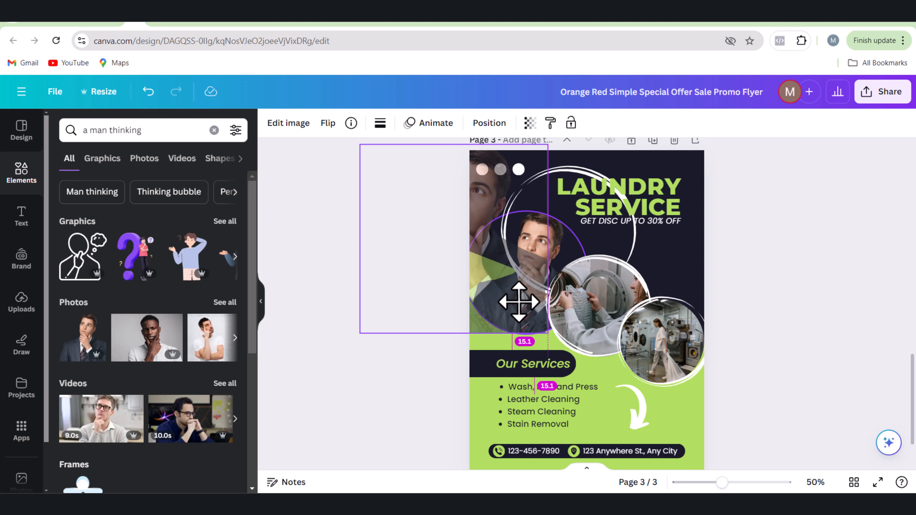
{"action": "left_click_drag", "start_coordinate": [518, 302], "coordinate": [517, 303]}
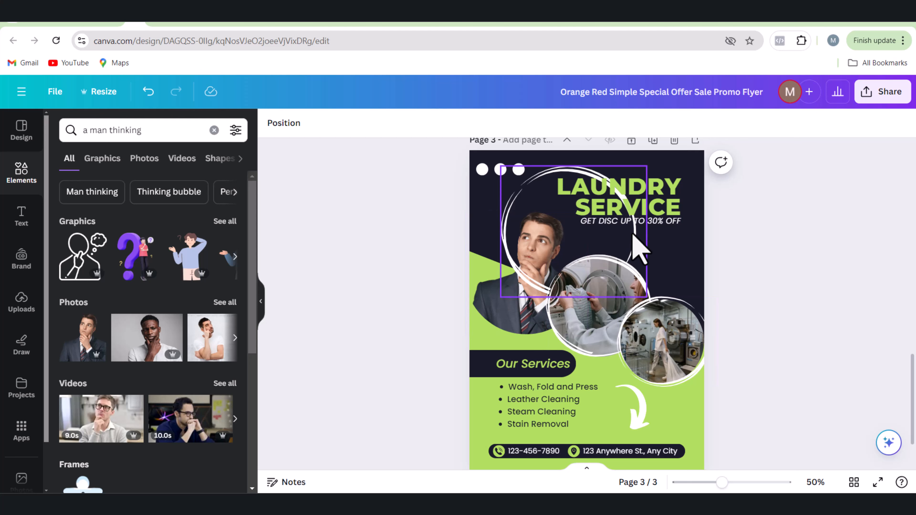
Move the white brushed ring back down around the thinking man's circular photo on page 3 and deselect it.
{"action": "left_click_drag", "start_coordinate": [627, 252], "coordinate": [593, 276]}
{"action": "left_click", "coordinate": [801, 342]}
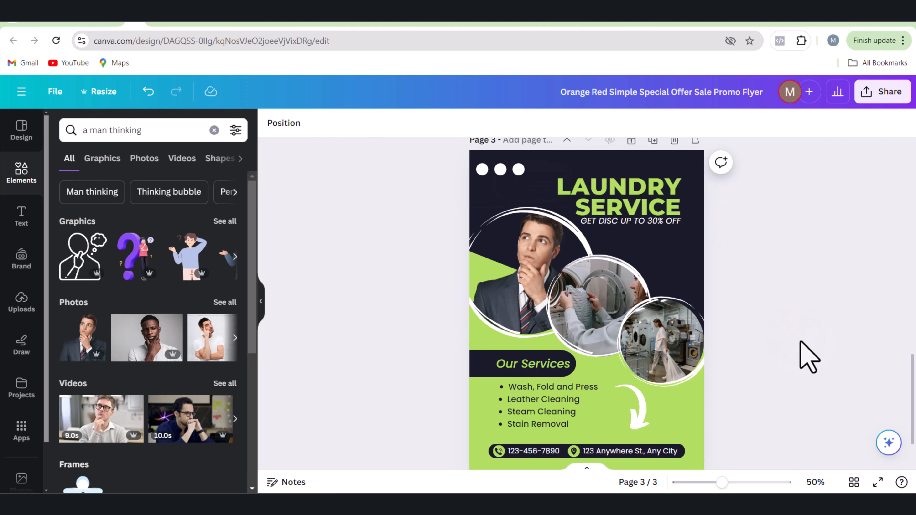
Look over the laundry flyer's lower section, the T-shirt mockup and the PayPal promo flyer on page 1.
{"action": "left_click", "coordinate": [518, 368]}
{"action": "scroll", "coordinate": [562, 403], "scroll_direction": "down", "scroll_amount": 2}
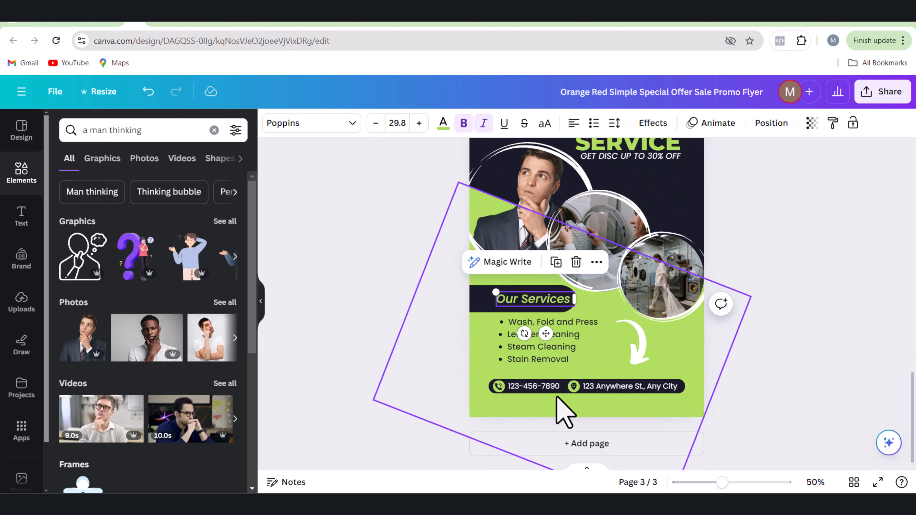
{"action": "scroll", "coordinate": [611, 288], "scroll_direction": "up", "scroll_amount": 9}
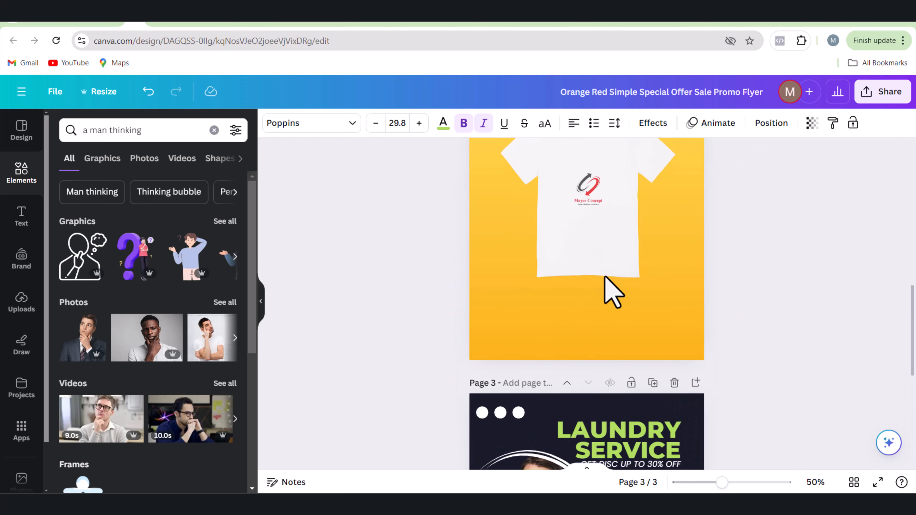
{"action": "scroll", "coordinate": [612, 291], "scroll_direction": "up", "scroll_amount": 10}
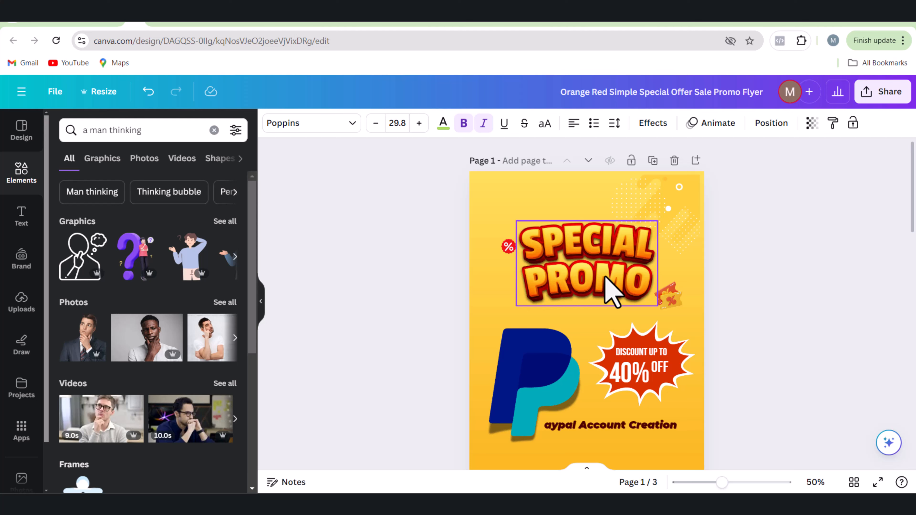
{"action": "scroll", "coordinate": [591, 307], "scroll_direction": "down", "scroll_amount": 1}
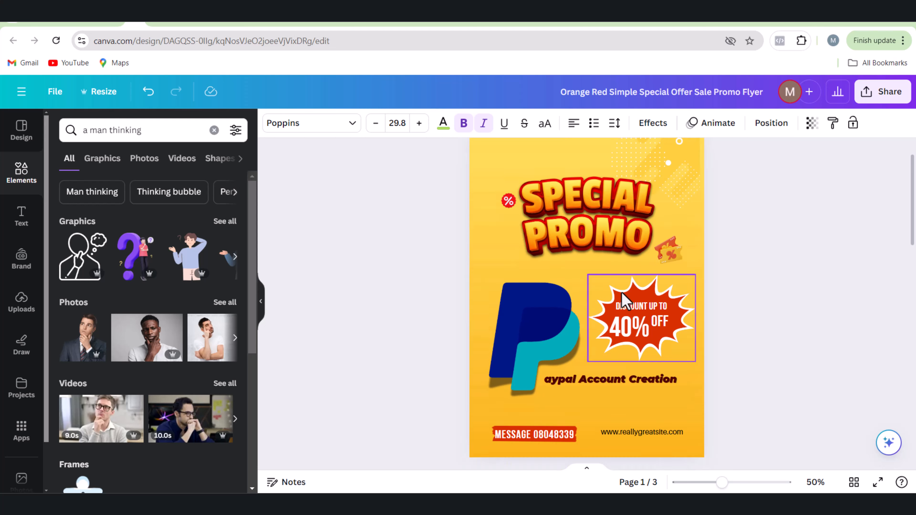
{"action": "scroll", "coordinate": [613, 288], "scroll_direction": "down", "scroll_amount": 3}
{"action": "scroll", "coordinate": [620, 278], "scroll_direction": "up", "scroll_amount": 3}
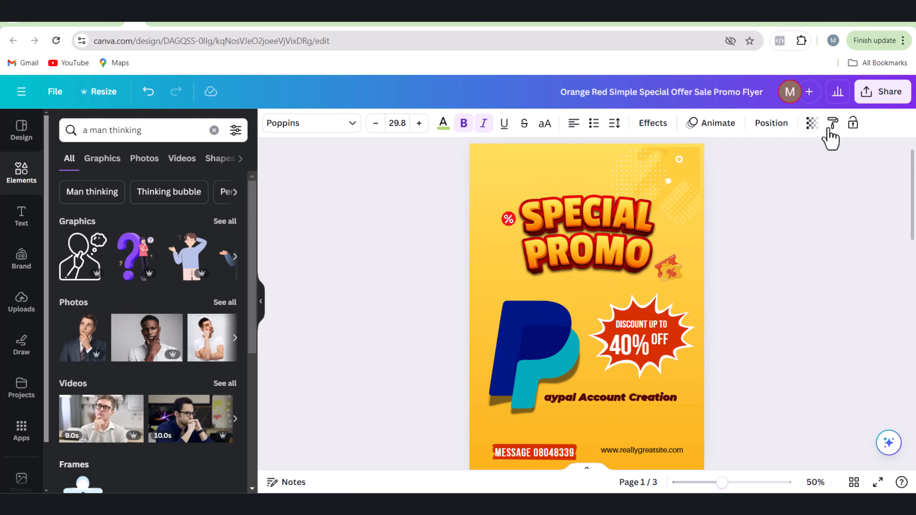
Open the design's download settings and review the available file types, keeping PNG.
{"action": "left_click", "coordinate": [885, 93]}
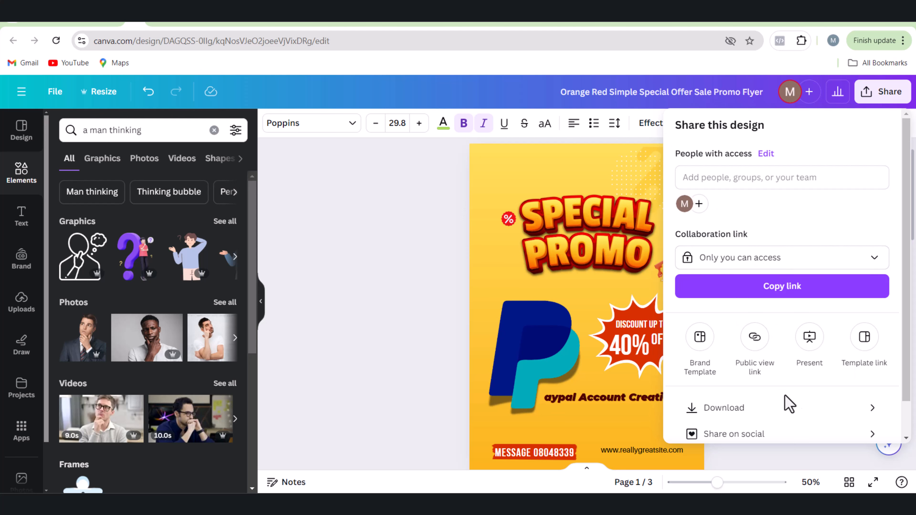
{"action": "scroll", "coordinate": [783, 403], "scroll_direction": "down", "scroll_amount": 1}
{"action": "left_click", "coordinate": [863, 371]}
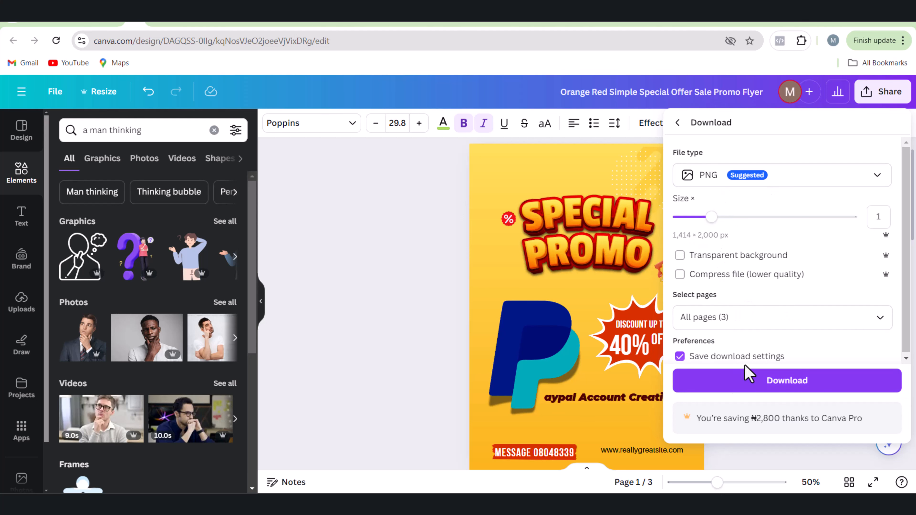
{"action": "left_click", "coordinate": [842, 183]}
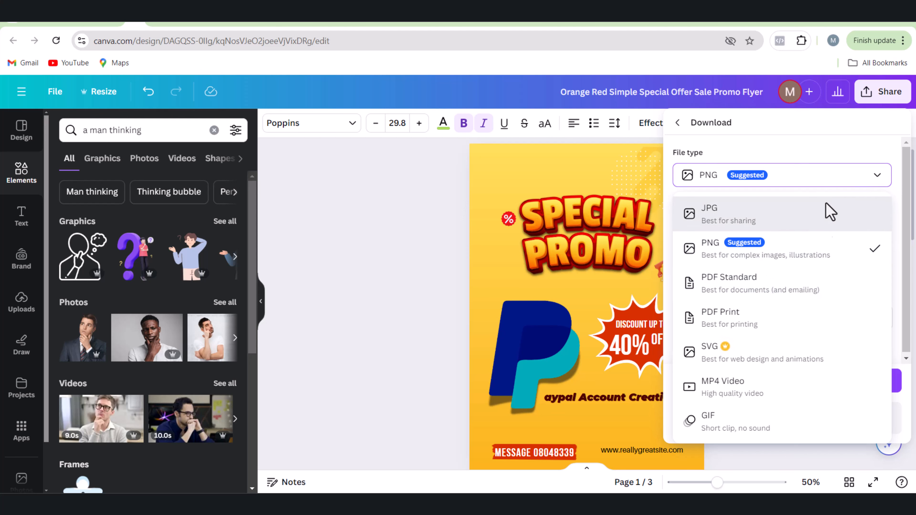
{"action": "left_click", "coordinate": [795, 145]}
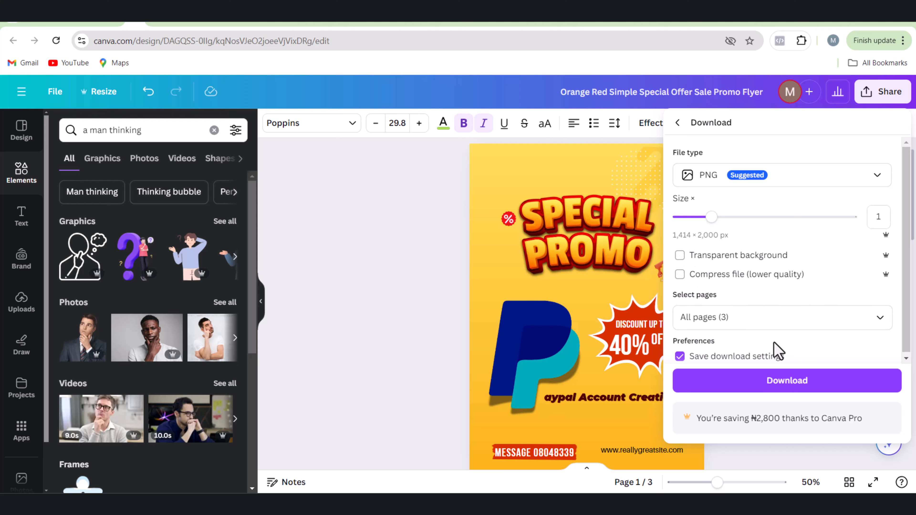
Limit the export to page 1 only and download it as a PNG.
{"action": "left_click", "coordinate": [754, 317]}
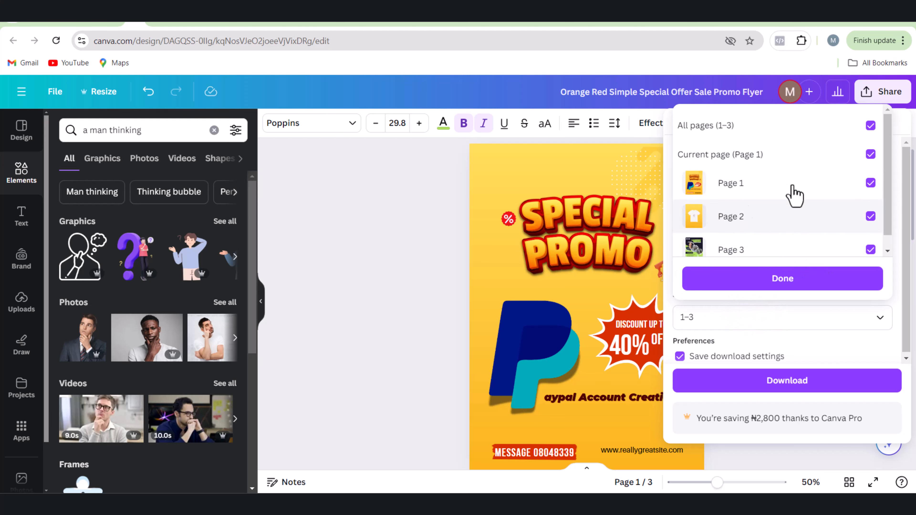
{"action": "left_click", "coordinate": [870, 126]}
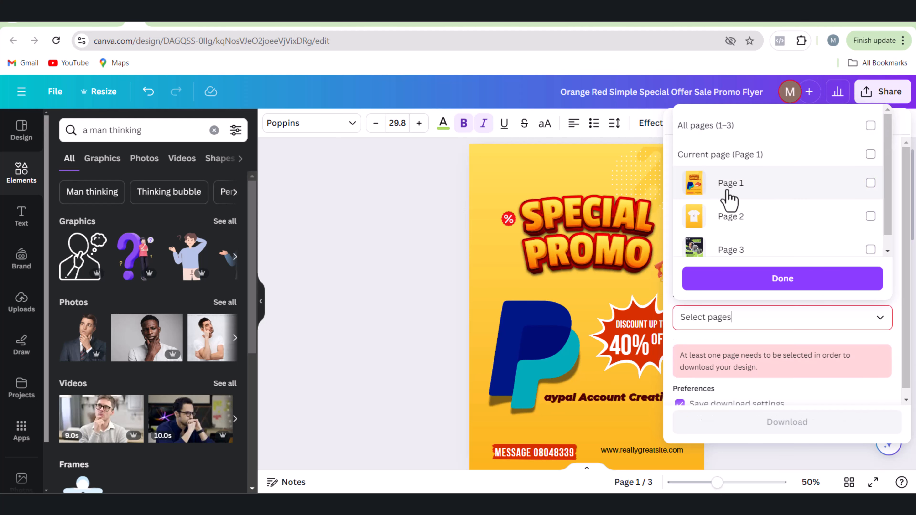
{"action": "left_click", "coordinate": [870, 183]}
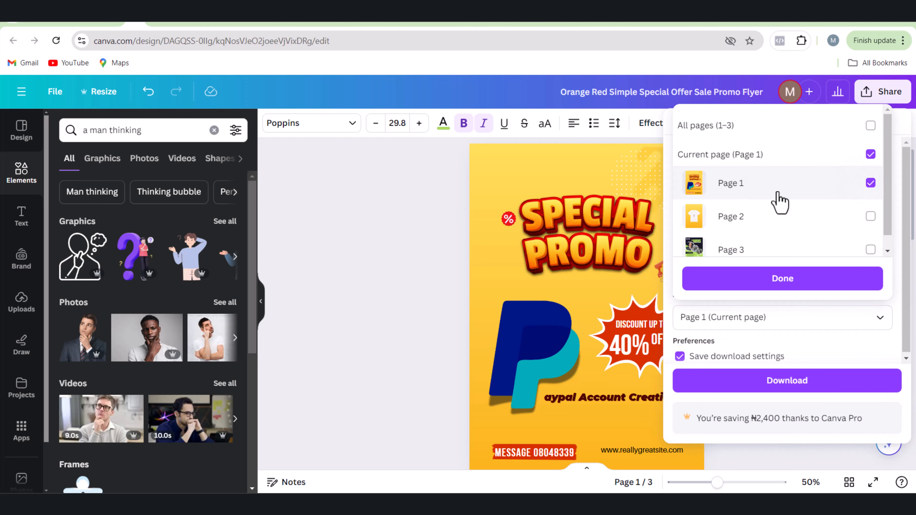
{"action": "left_click", "coordinate": [758, 285]}
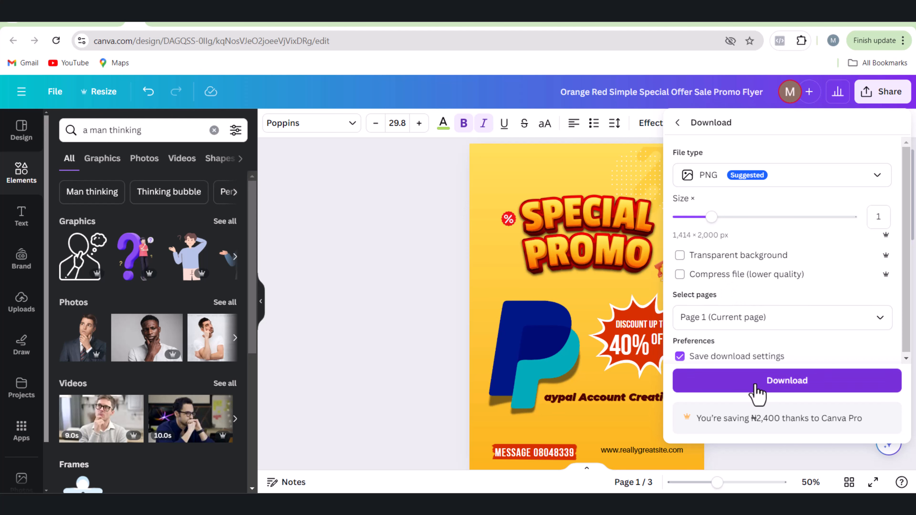
{"action": "left_click", "coordinate": [740, 393]}
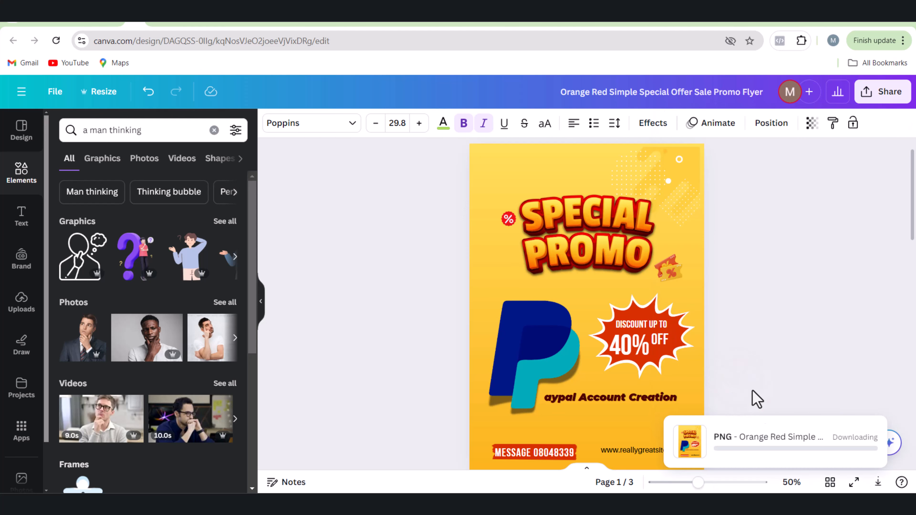